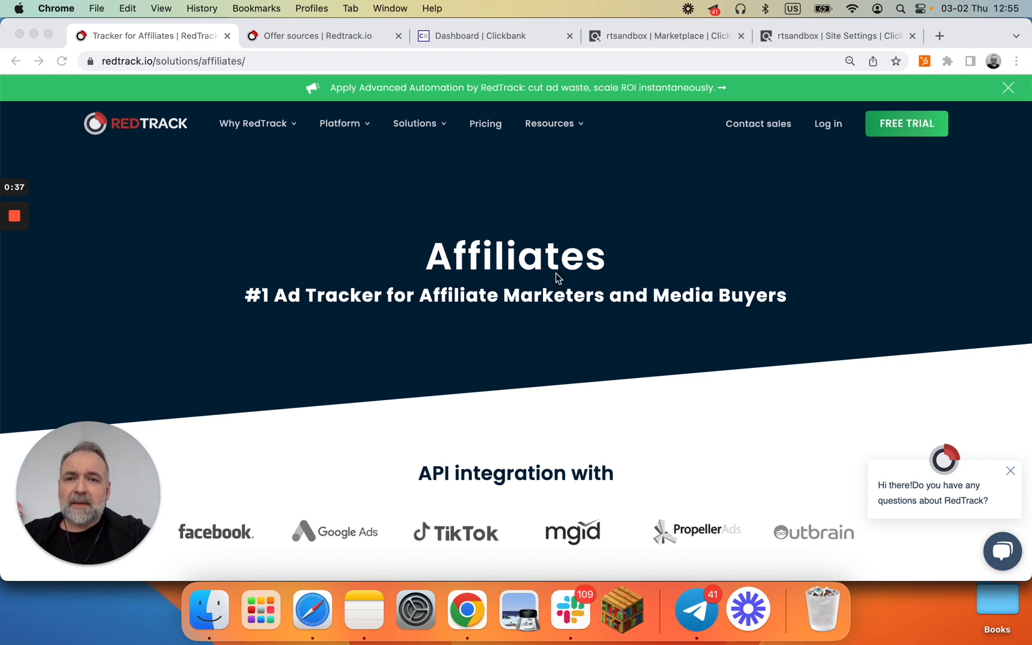
Step: Open the offer source template catalog from the Offer sources page
{"action": "left_click", "coordinate": [315, 35]}
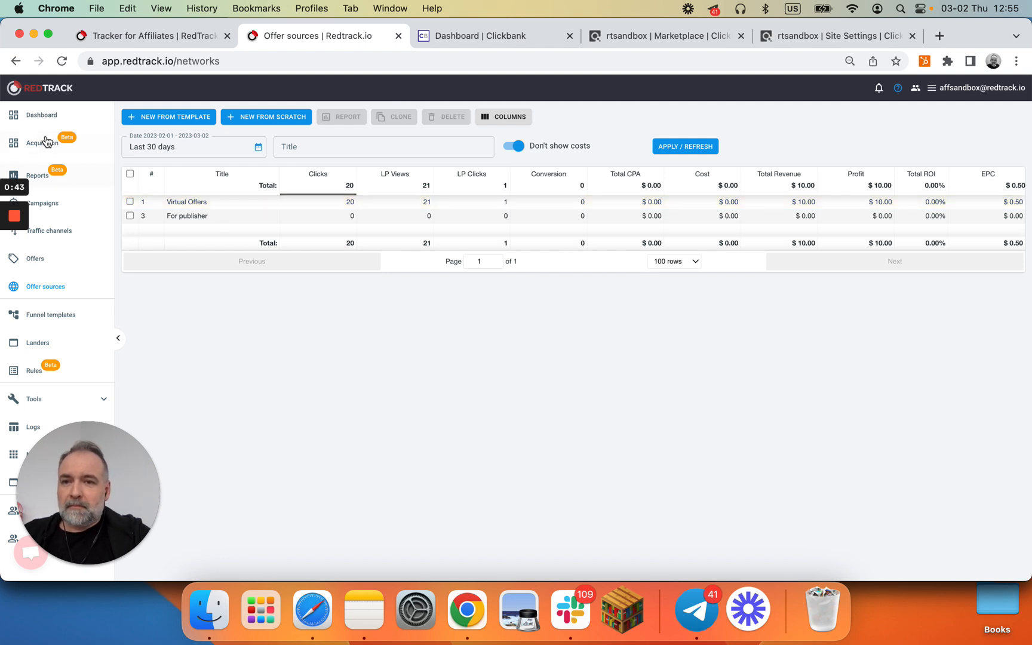
{"action": "left_click", "coordinate": [42, 117]}
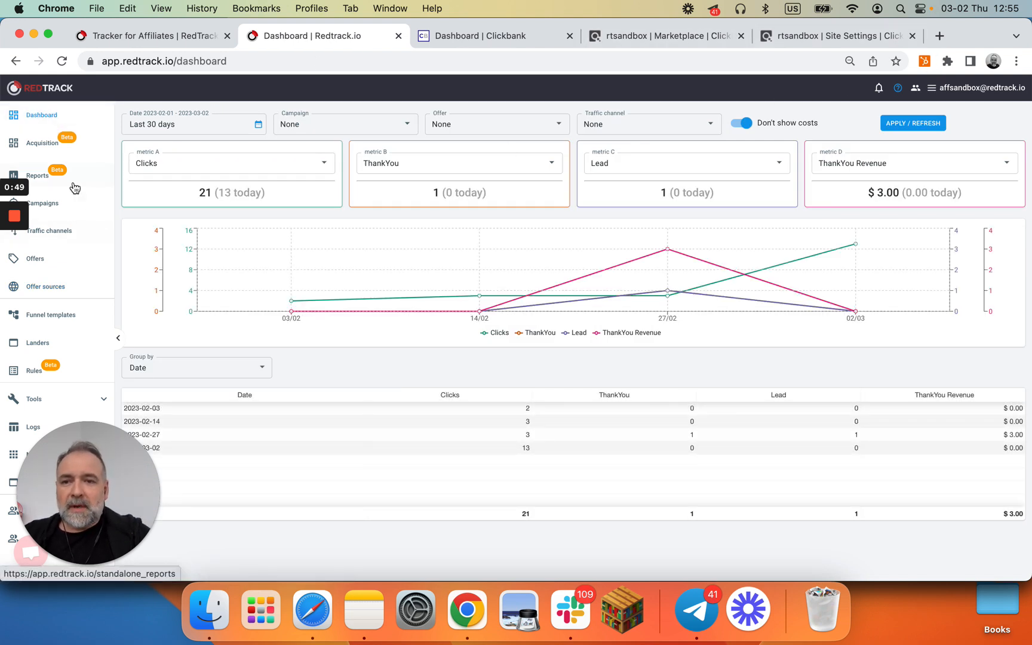
{"action": "left_click", "coordinate": [63, 289]}
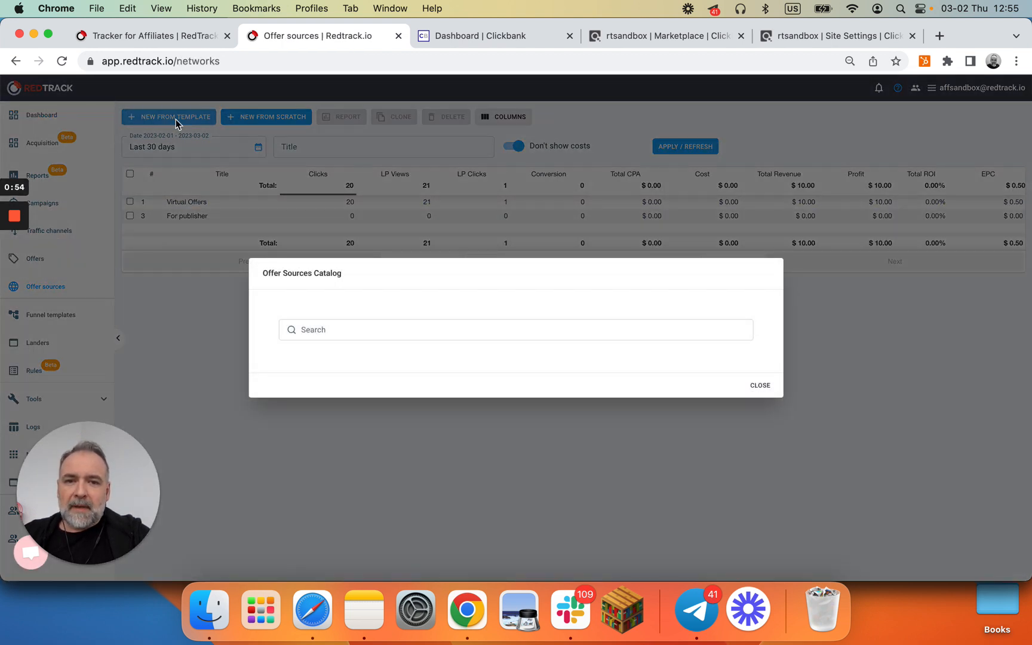
{"action": "left_click", "coordinate": [175, 118]}
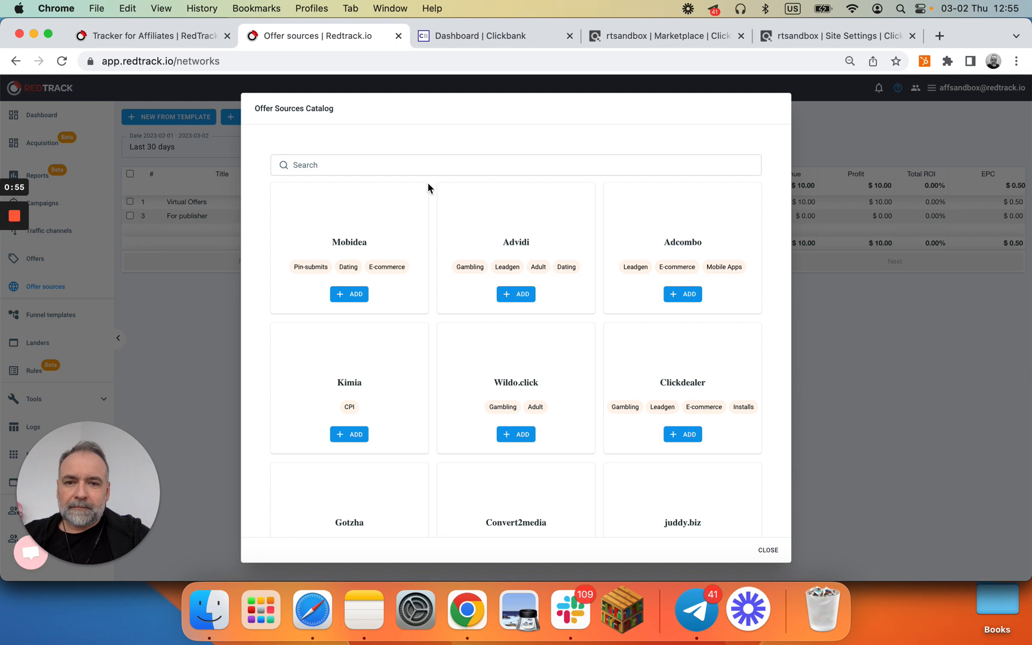
{"action": "left_click", "coordinate": [481, 159]}
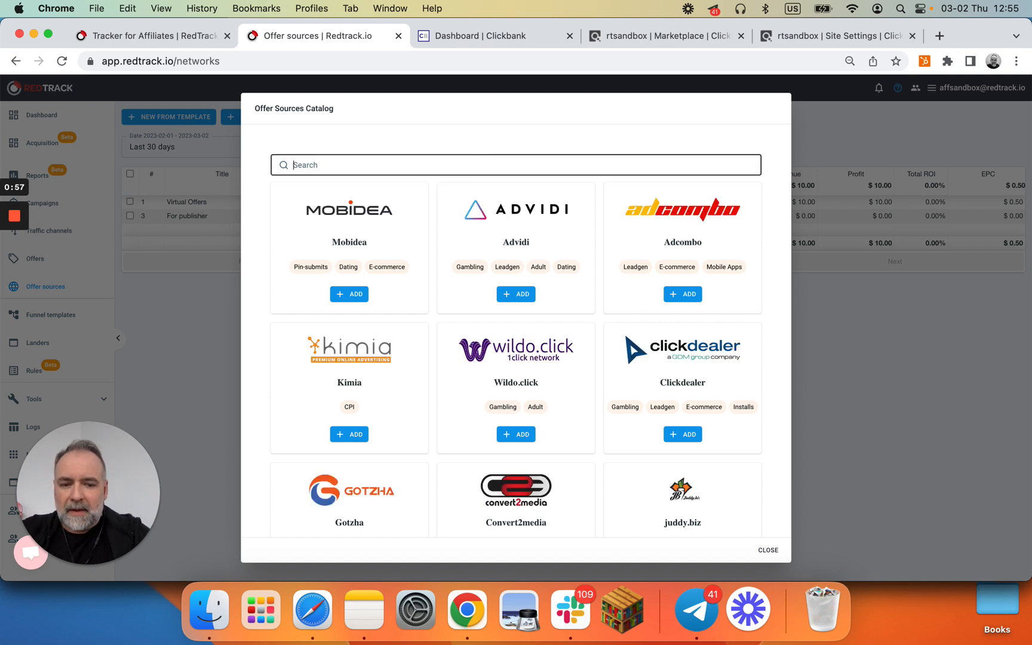
{"action": "type", "text": "Clic"}
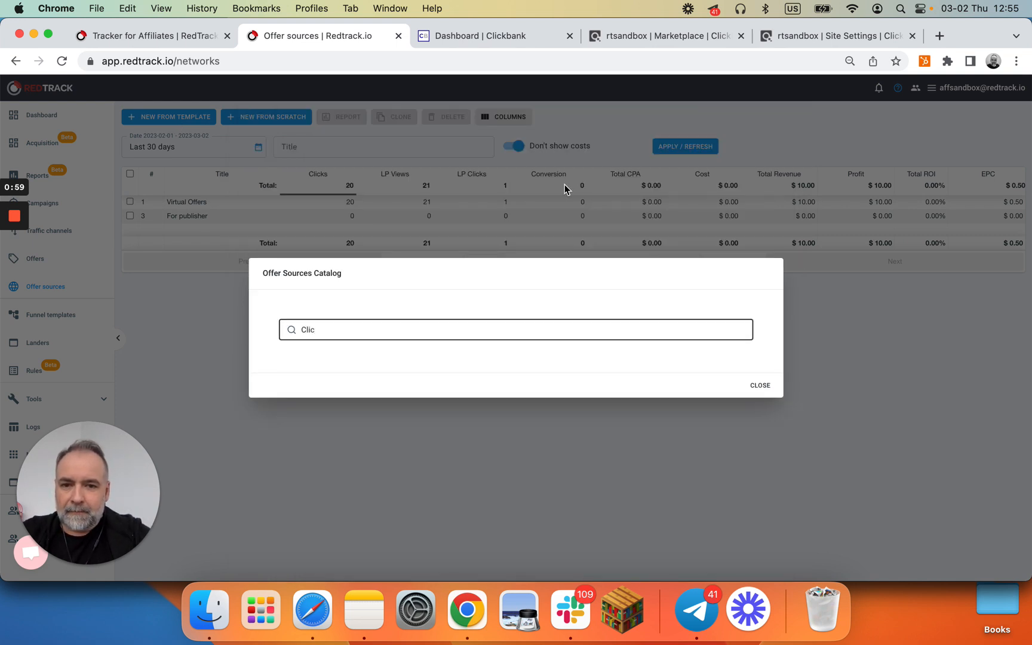
{"action": "key", "text": "BackSpace"}
{"action": "key", "text": "BackSpace"}
{"action": "key", "text": "BackSpace"}
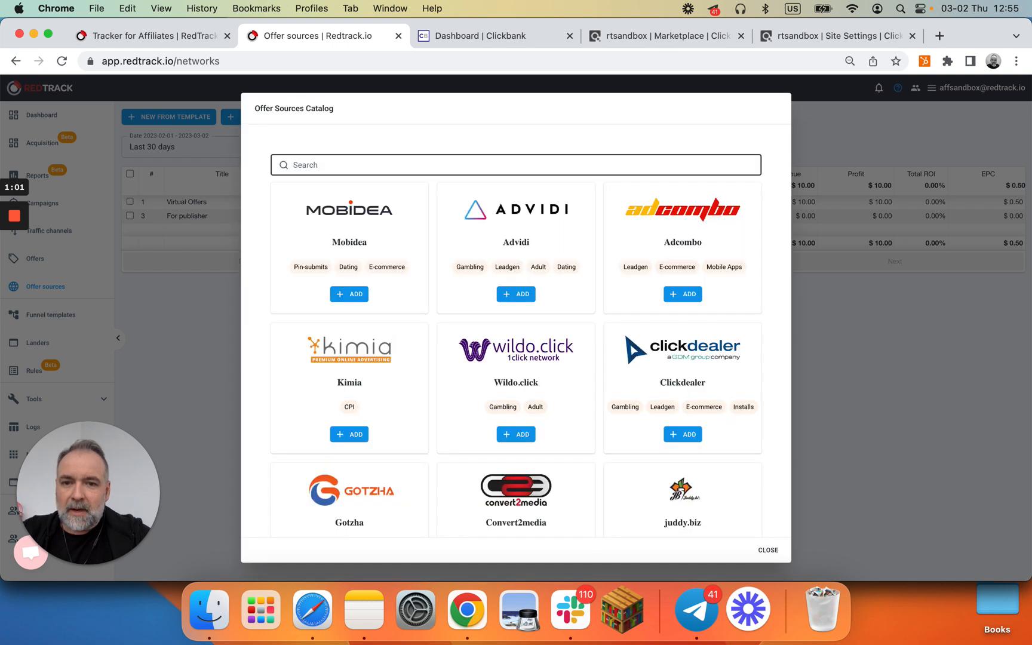
Step: Add the Clickbank offer source template from the catalog
{"action": "scroll", "coordinate": [524, 290], "scroll_direction": "down", "scroll_amount": 9}
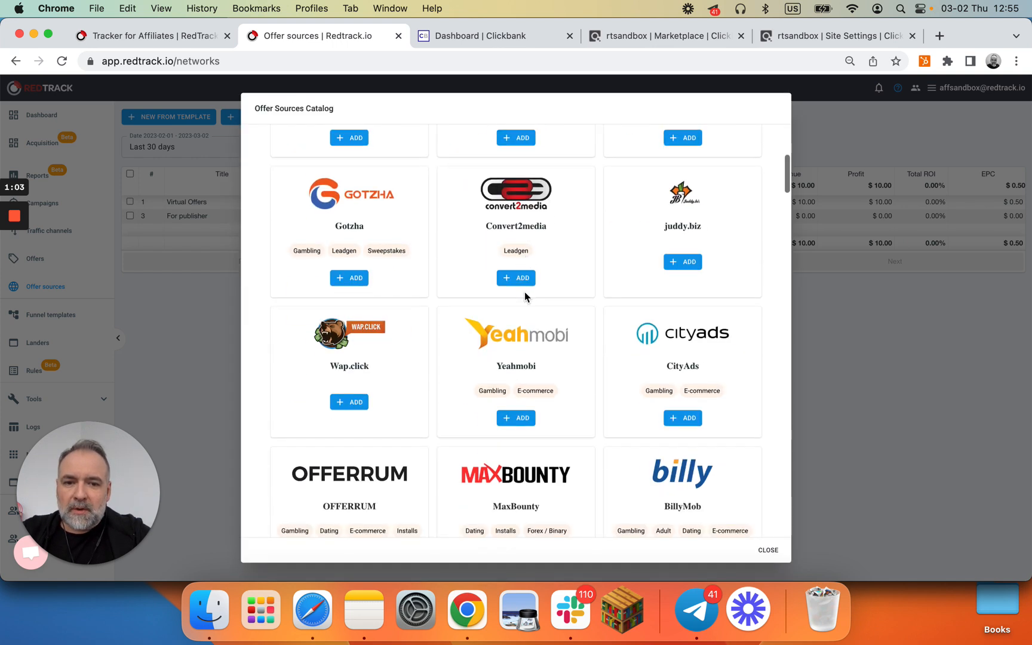
{"action": "scroll", "coordinate": [524, 297], "scroll_direction": "down", "scroll_amount": 3}
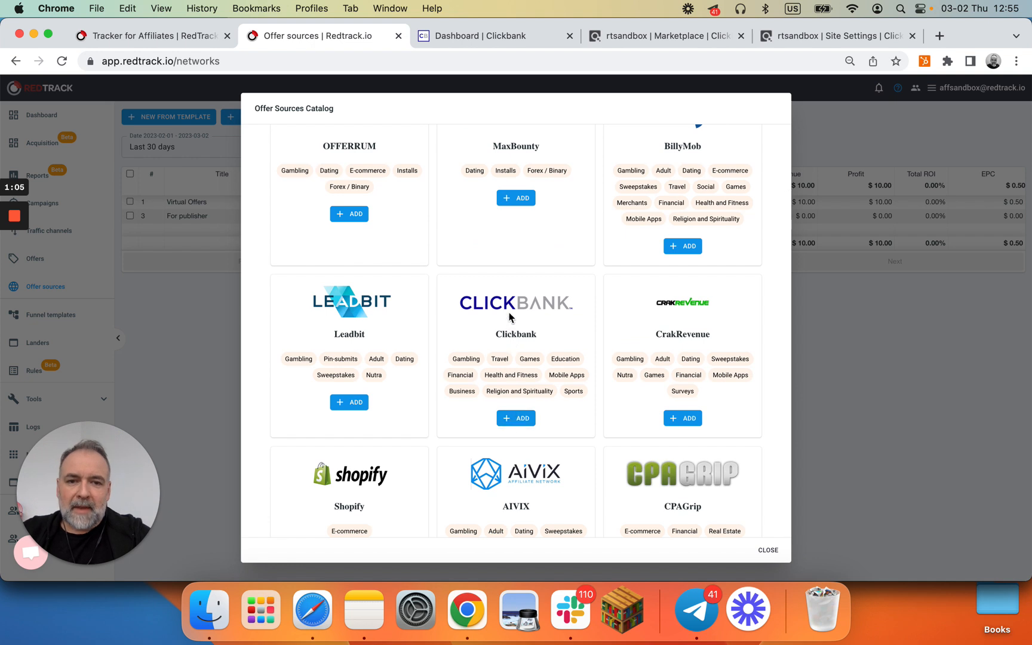
{"action": "left_click", "coordinate": [520, 420]}
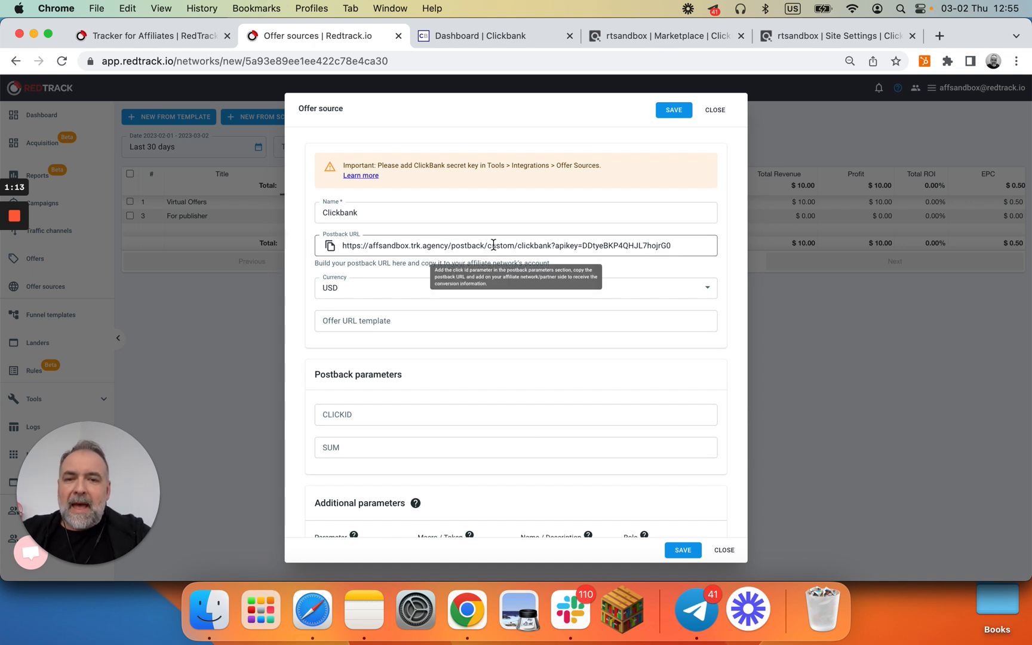
Step: Copy the Clickbank postback URL to the clipboard
{"action": "left_click", "coordinate": [330, 247]}
{"action": "scroll", "coordinate": [529, 317], "scroll_direction": "down", "scroll_amount": 3}
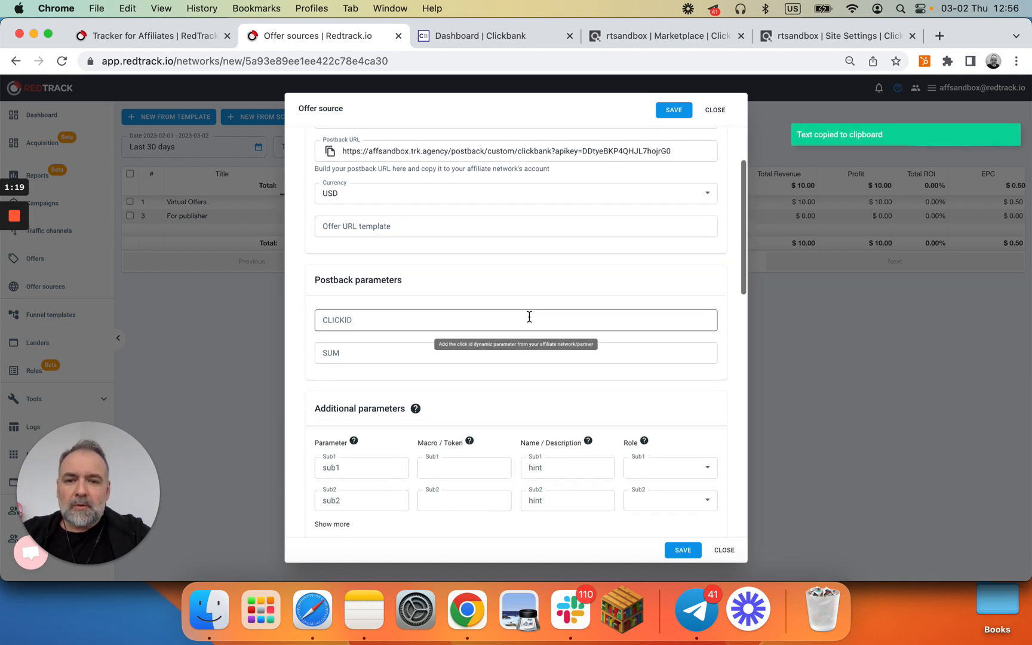
{"action": "scroll", "coordinate": [529, 317], "scroll_direction": "down", "scroll_amount": 2}
Step: Set the Sub1 and Sub2 additional parameters to eventid and product
{"action": "left_click", "coordinate": [382, 423]}
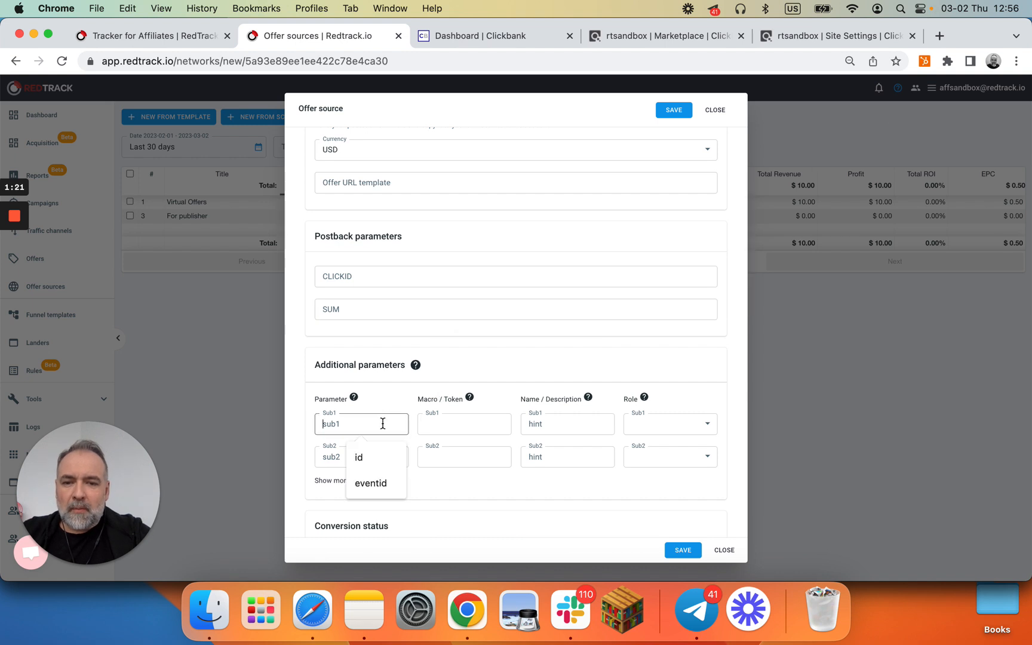
{"action": "type", "text": "eventid"}
{"action": "left_click", "coordinate": [371, 445]}
{"action": "left_click", "coordinate": [361, 451]}
{"action": "type", "text": "prod"}
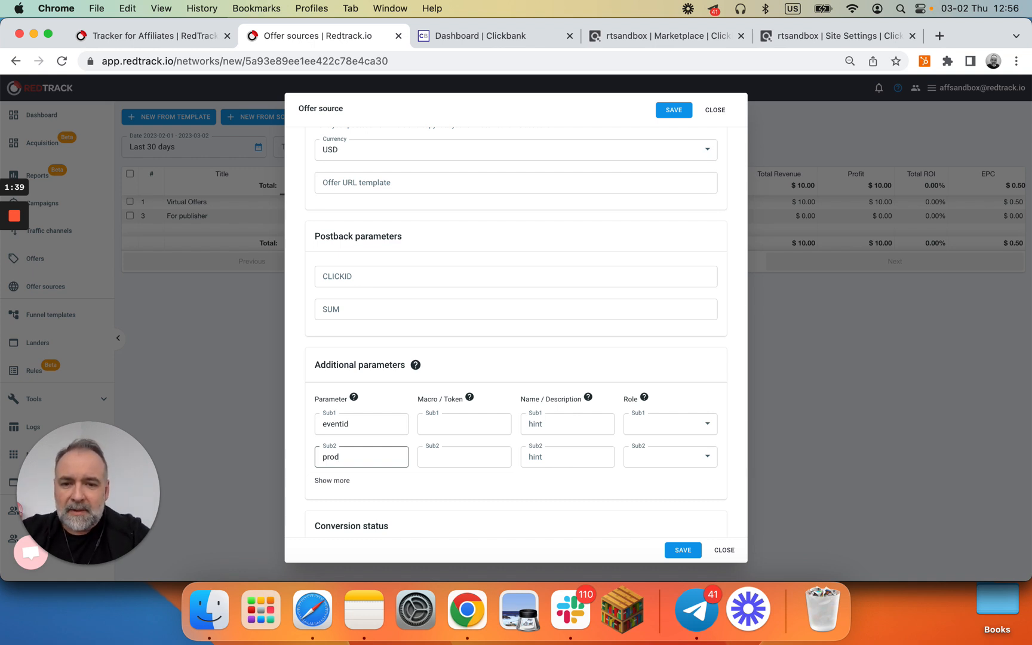
{"action": "type", "text": "ucy"}
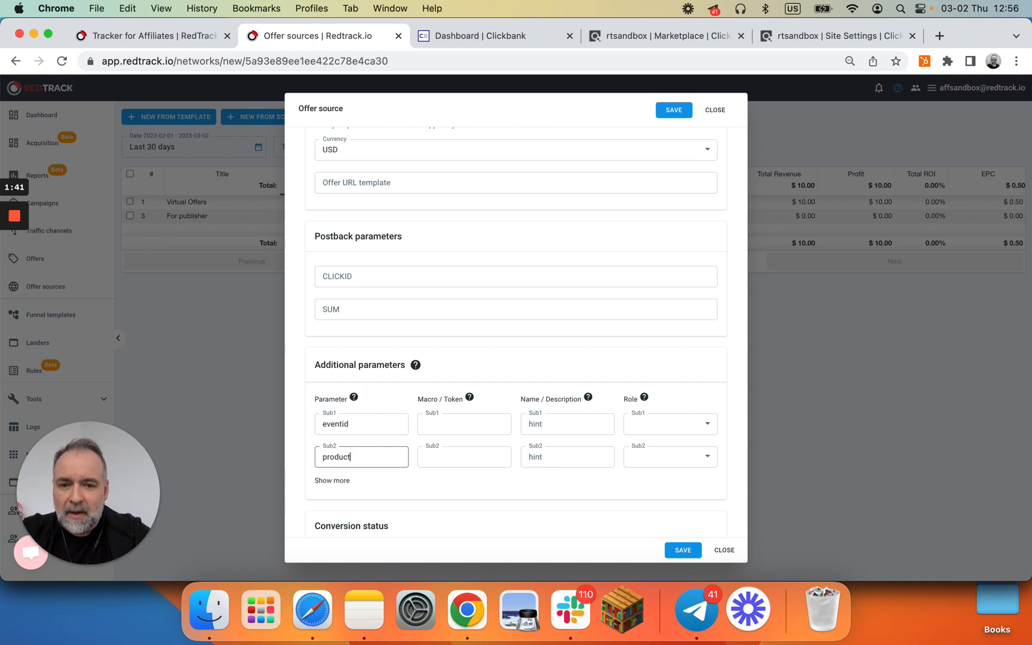
Step: Name the Sub1 and Sub2 parameters eventid and product
{"action": "left_click", "coordinate": [556, 424]}
{"action": "left_click", "coordinate": [576, 482]}
{"action": "left_click", "coordinate": [570, 455]}
{"action": "type", "text": "product"}
Step: Enter {r} as the macro for both the Sub1 and Sub2 parameters
{"action": "left_click", "coordinate": [472, 425]}
{"action": "type", "text": "{r"}
{"action": "left_click", "coordinate": [460, 456]}
{"action": "type", "text": "{}"}
{"action": "key", "text": "Left"}
{"action": "type", "text": "r"}
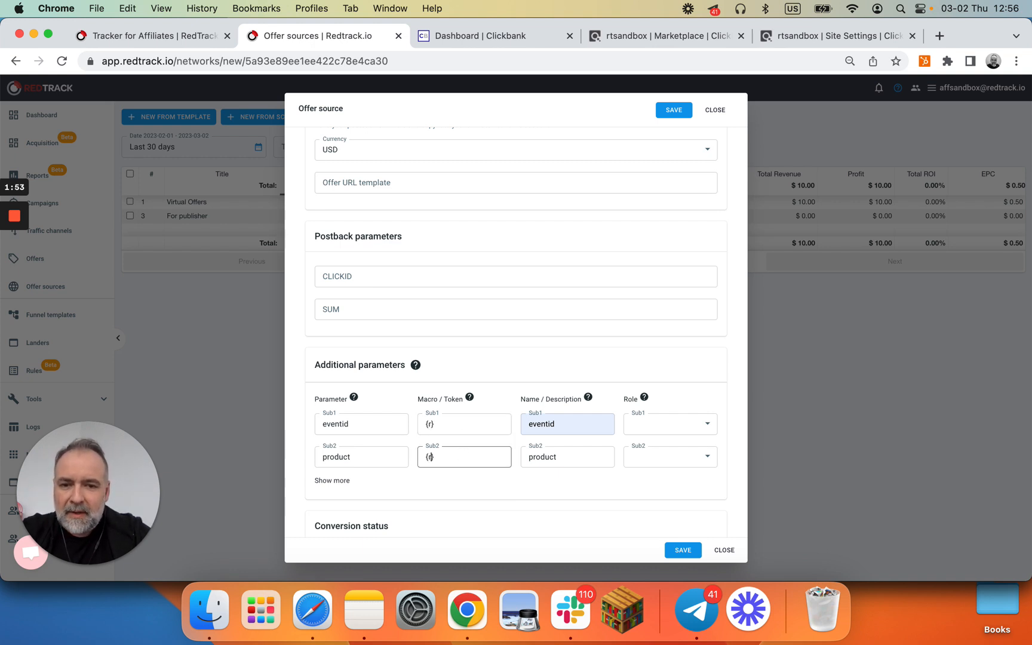
Step: Assign the role Event ID to Sub1 and Content Name to Sub2
{"action": "left_click", "coordinate": [645, 428]}
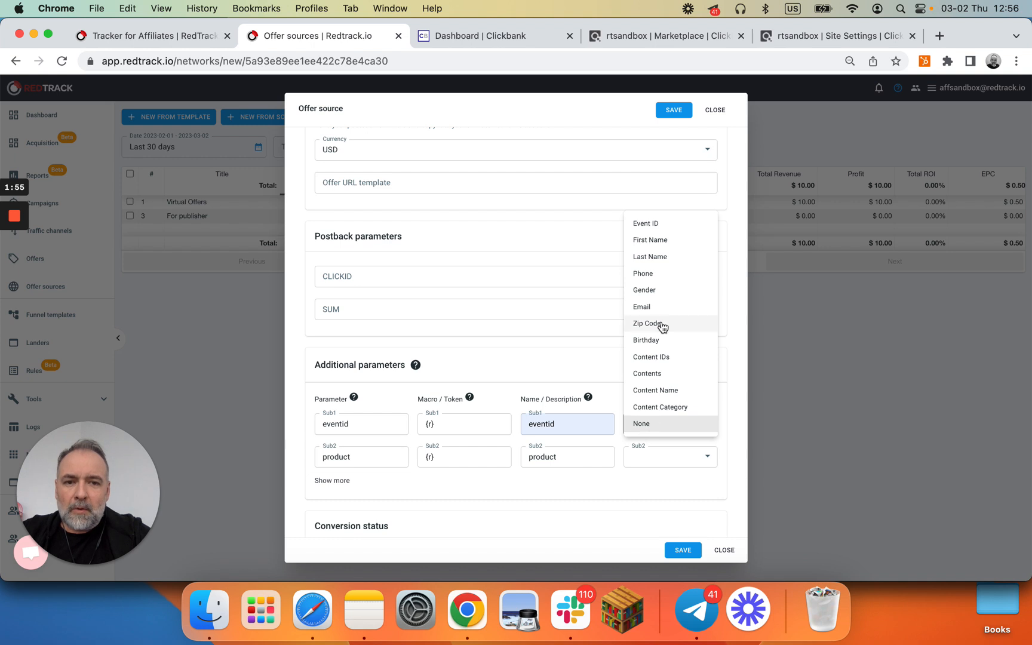
{"action": "left_click", "coordinate": [662, 228]}
{"action": "left_click", "coordinate": [684, 459]}
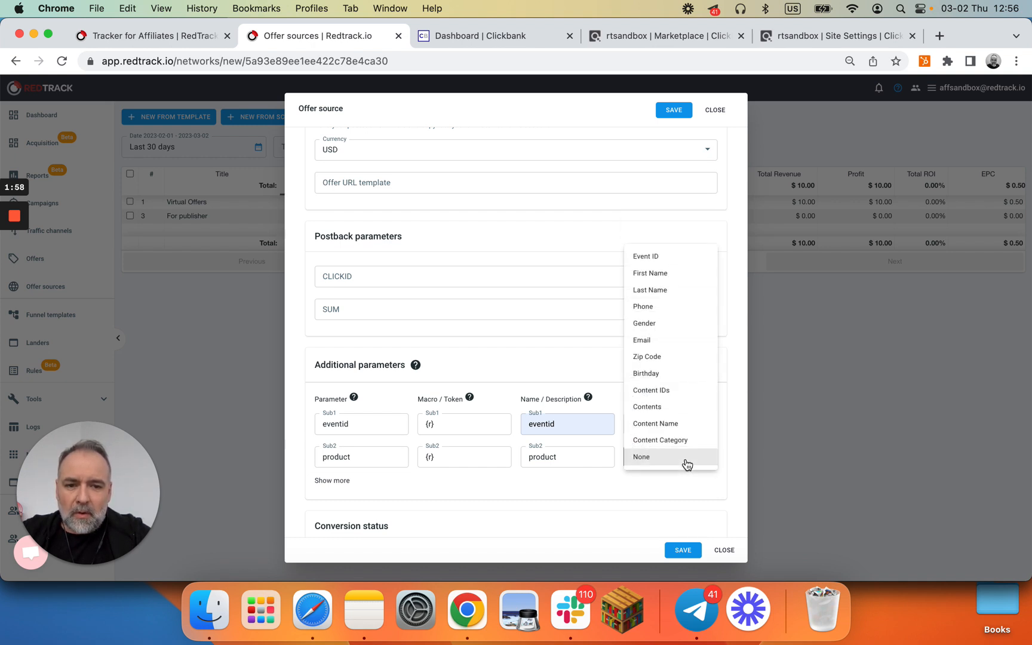
{"action": "left_click", "coordinate": [674, 425]}
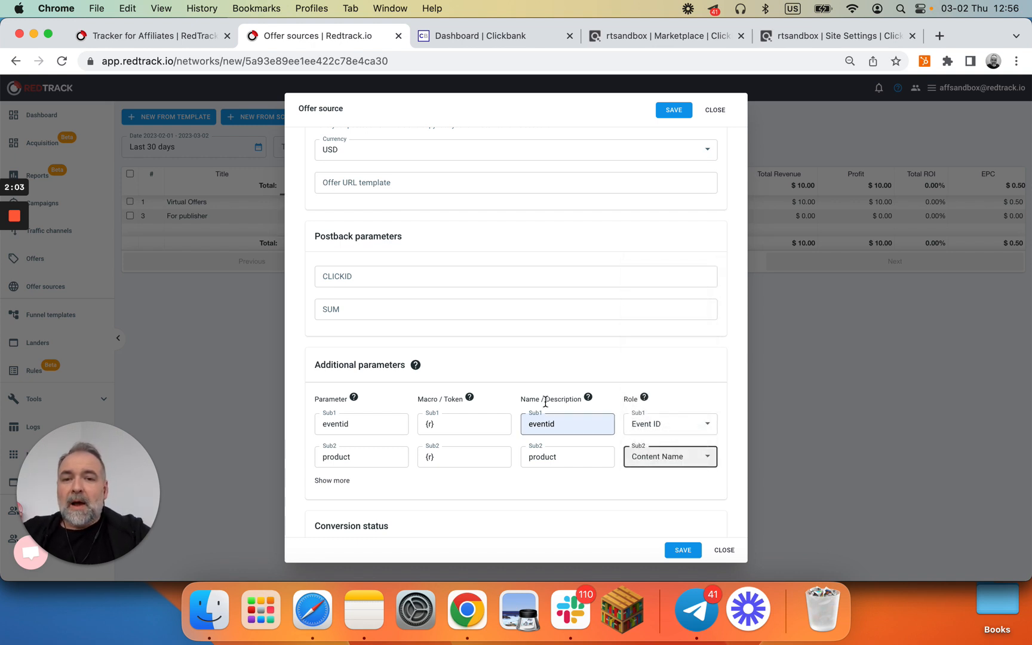
Step: Save the Clickbank offer source
{"action": "scroll", "coordinate": [542, 336], "scroll_direction": "up", "scroll_amount": 3}
{"action": "scroll", "coordinate": [542, 336], "scroll_direction": "up", "scroll_amount": 2}
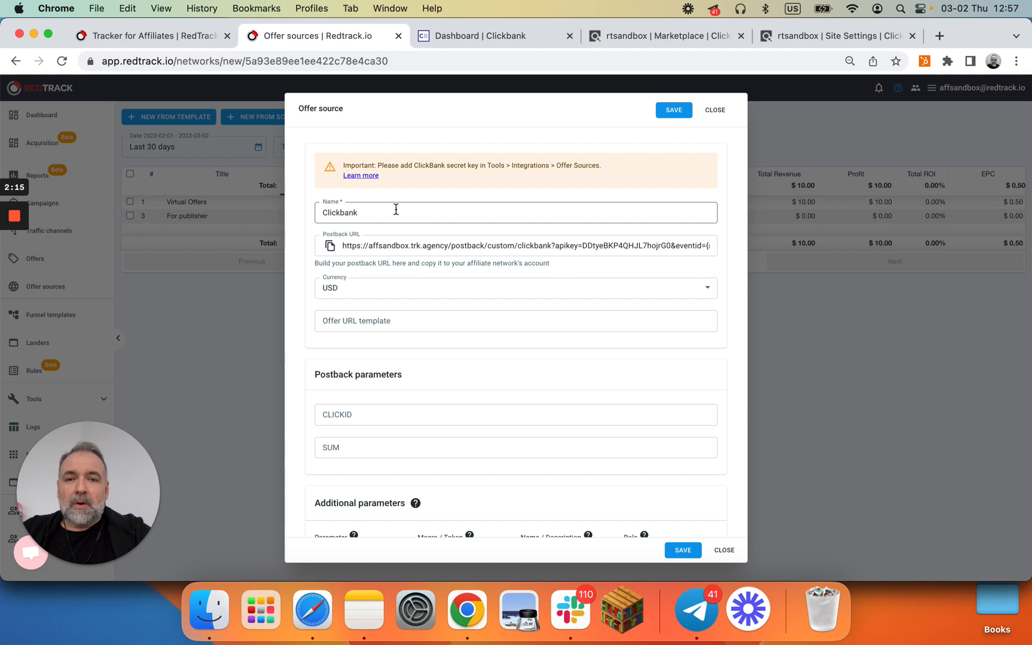
{"action": "scroll", "coordinate": [396, 209], "scroll_direction": "down", "scroll_amount": 5}
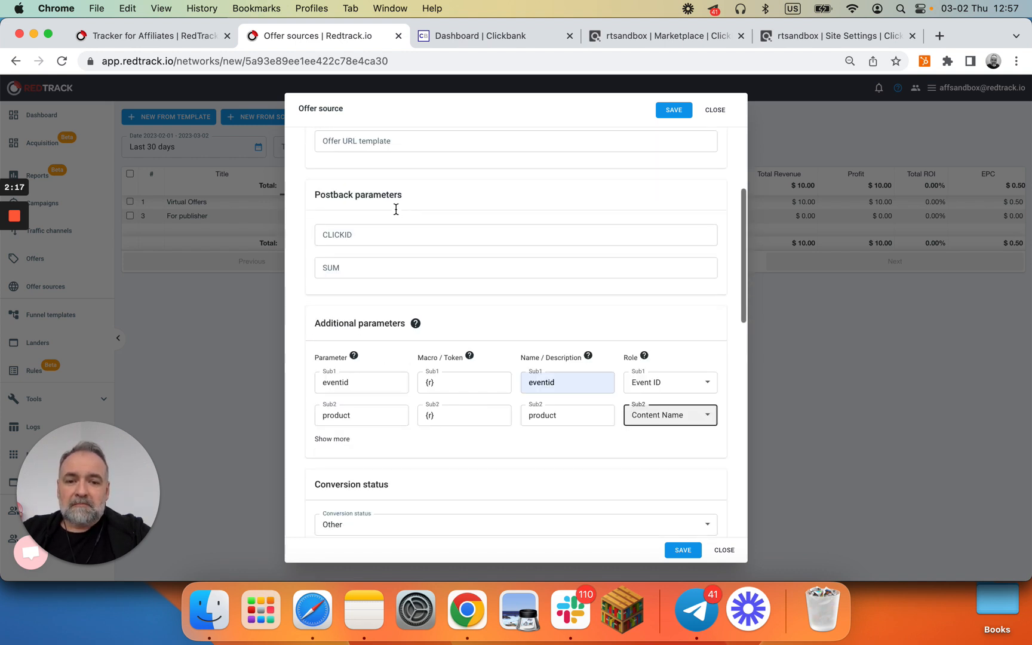
{"action": "left_click", "coordinate": [684, 550]}
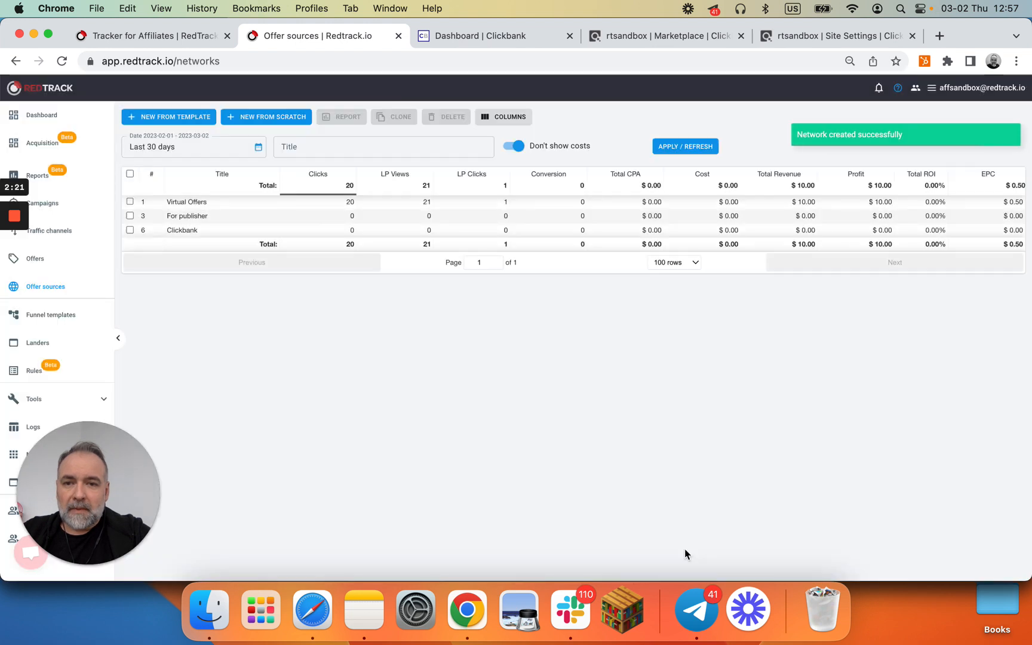
Step: Start a new offer and name it ClickBank Offer Name
{"action": "left_click", "coordinate": [36, 263]}
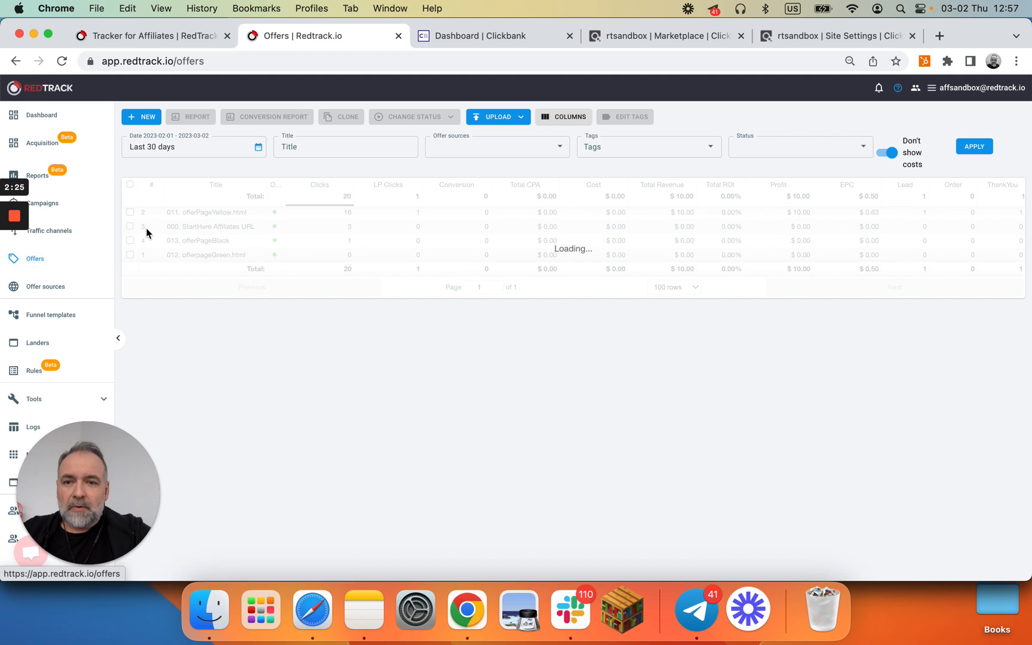
{"action": "left_click", "coordinate": [142, 118]}
{"action": "left_click", "coordinate": [392, 178]}
{"action": "type", "text": "C"}
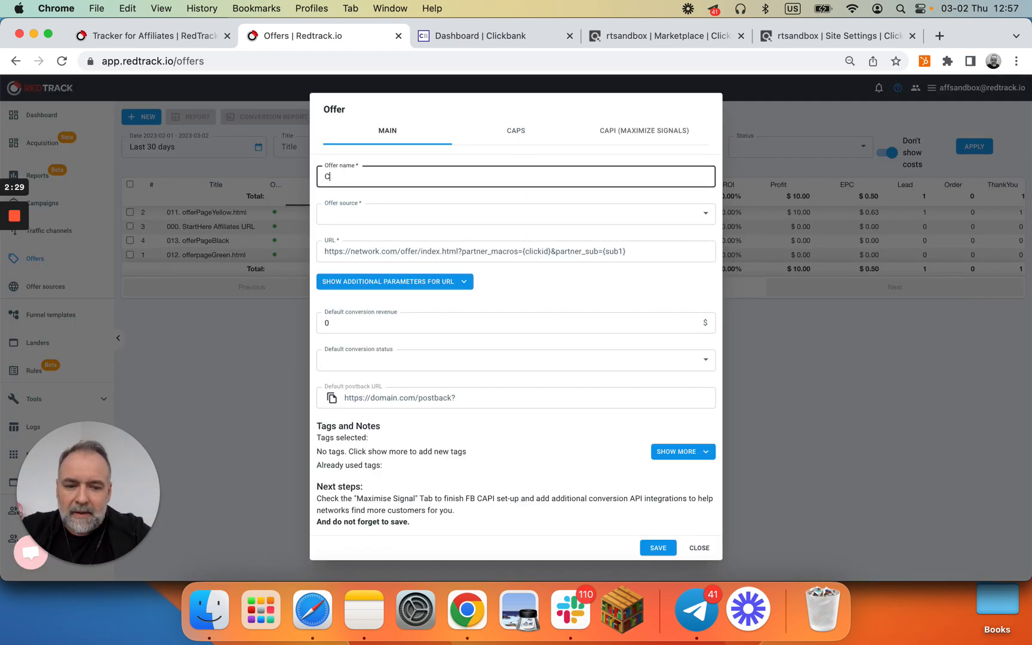
{"action": "type", "text": "lickBank Offer name"}
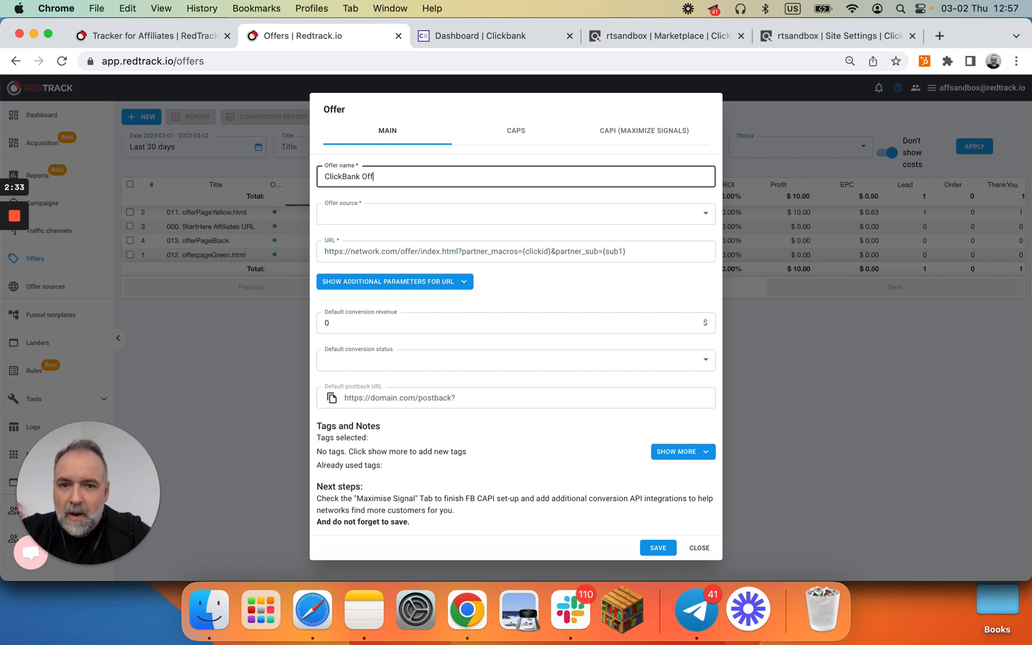
{"action": "key", "text": "BackSpace"}
{"action": "key", "text": "BackSpace"}
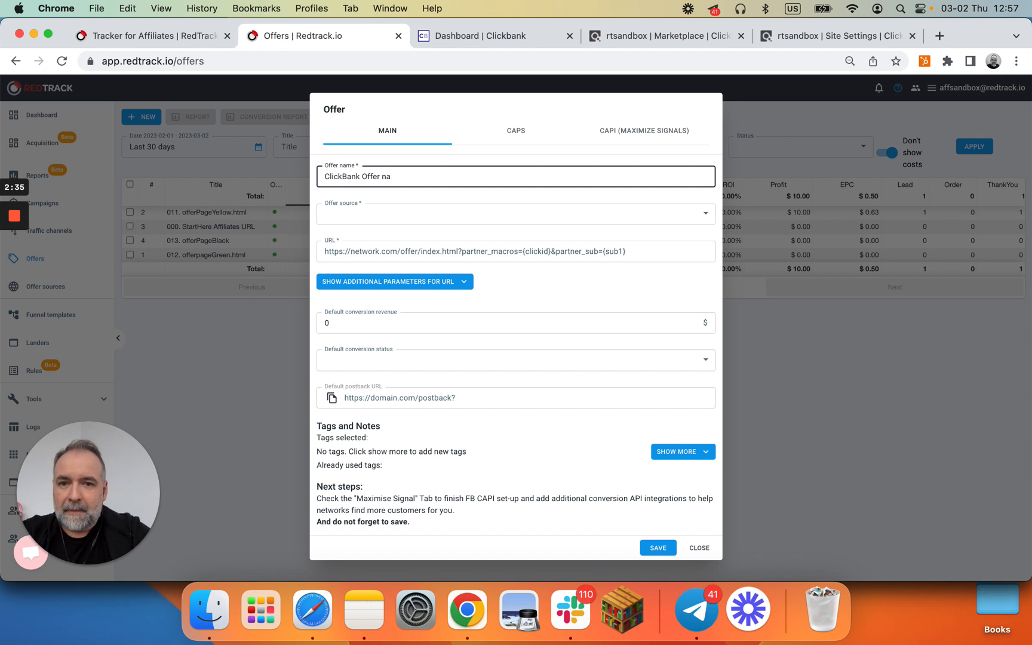
{"action": "type", "text": "Name"}
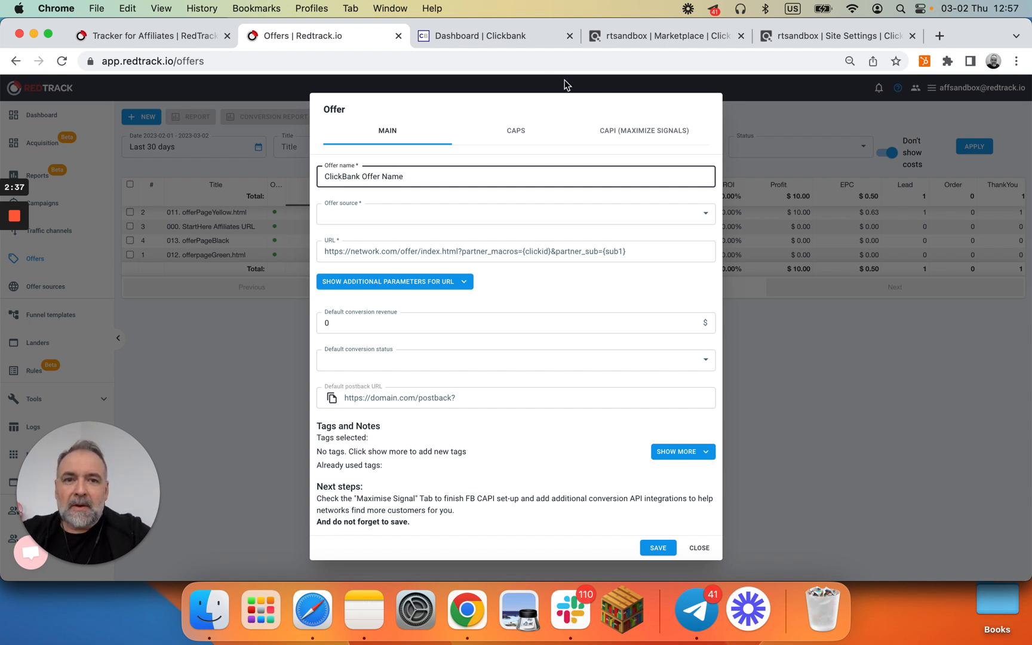
Step: Browse the E-Business & E-Marketing offers in the ClickBank affiliate marketplace
{"action": "left_click", "coordinate": [673, 39]}
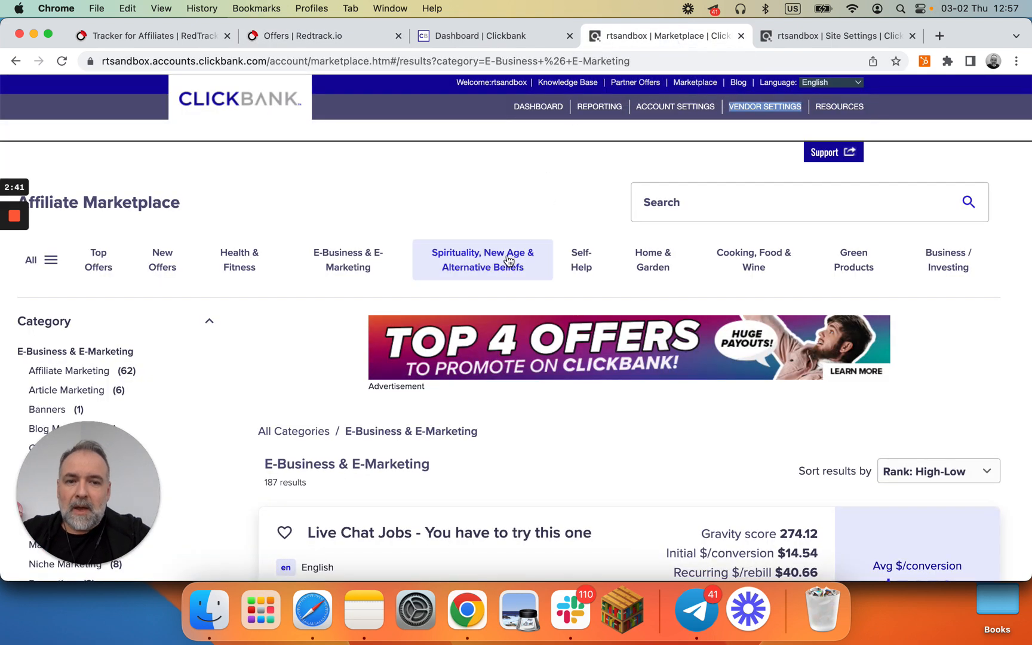
{"action": "scroll", "coordinate": [507, 260], "scroll_direction": "down", "scroll_amount": 5}
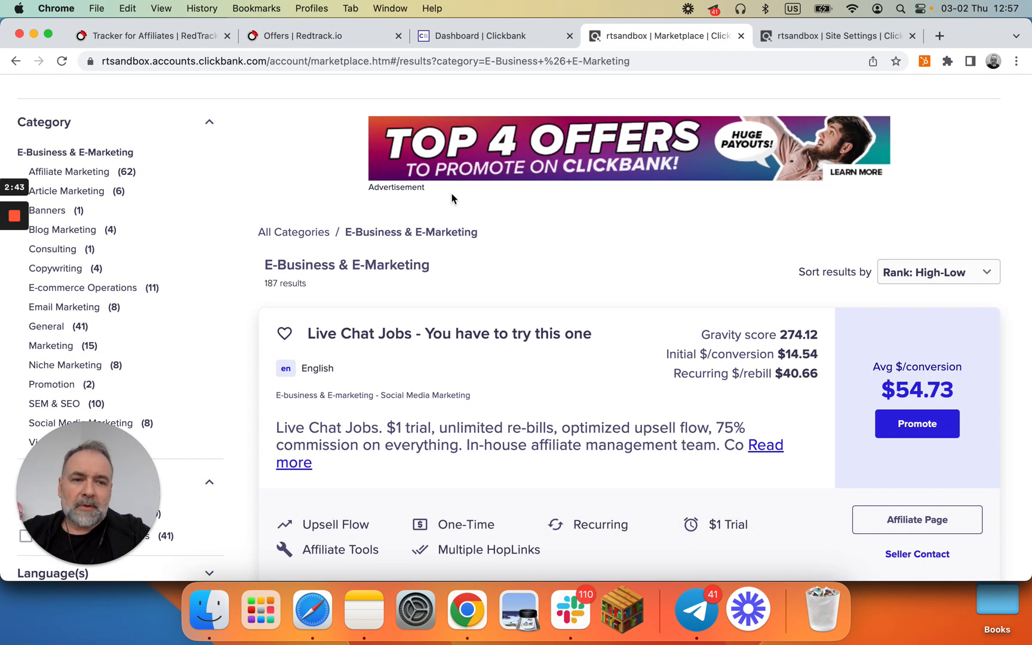
{"action": "scroll", "coordinate": [452, 198], "scroll_direction": "up", "scroll_amount": 5}
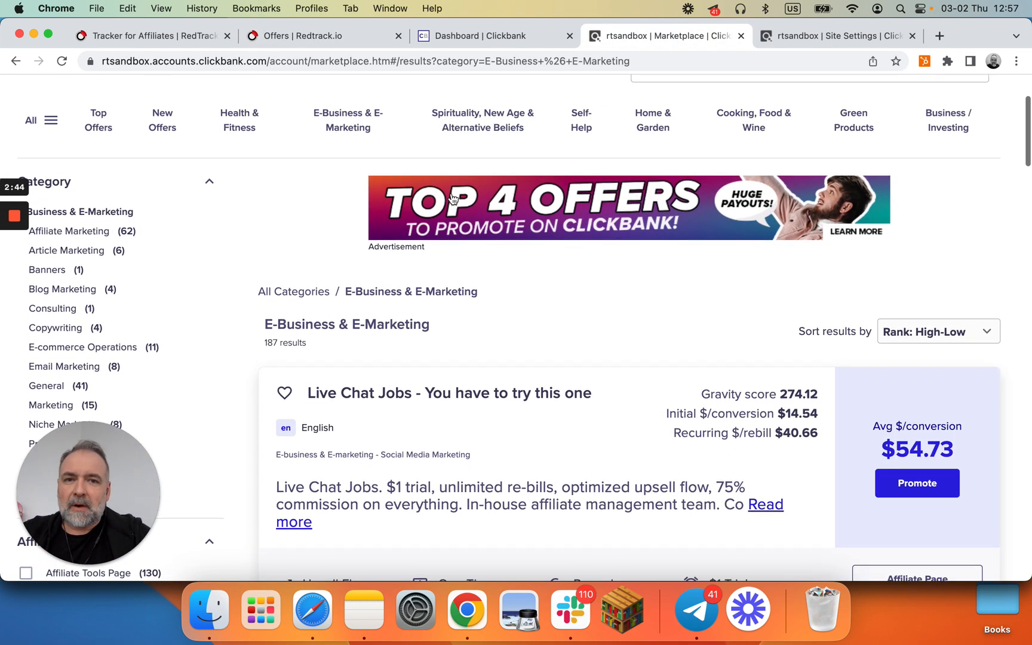
{"action": "left_click", "coordinate": [486, 37]}
{"action": "left_click", "coordinate": [678, 39]}
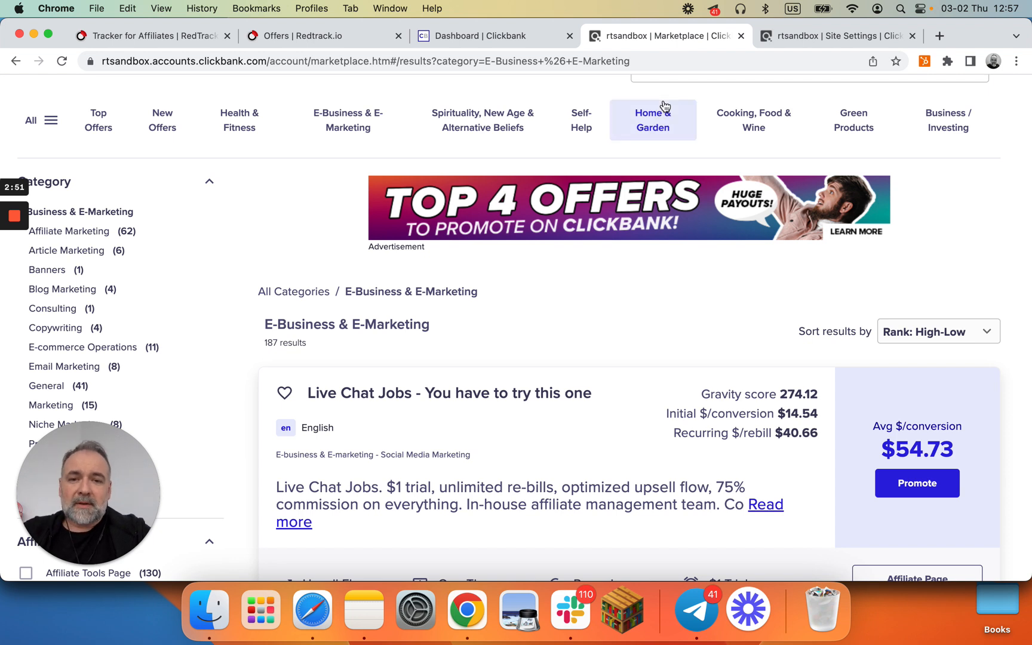
{"action": "scroll", "coordinate": [590, 281], "scroll_direction": "down", "scroll_amount": 2}
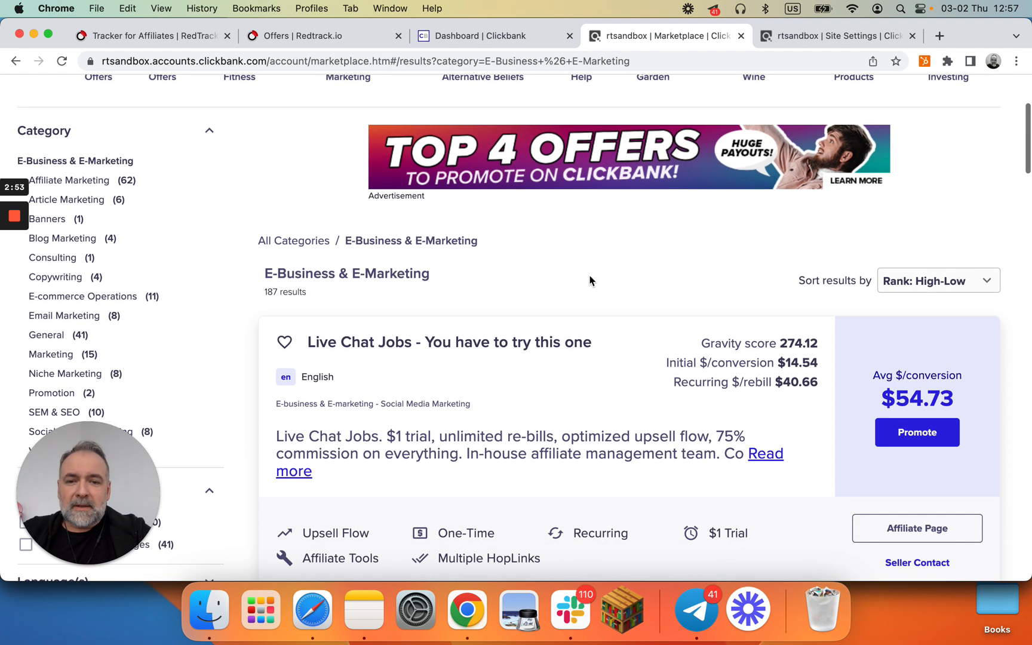
{"action": "scroll", "coordinate": [577, 268], "scroll_direction": "up", "scroll_amount": 2}
{"action": "scroll", "coordinate": [559, 264], "scroll_direction": "up", "scroll_amount": 2}
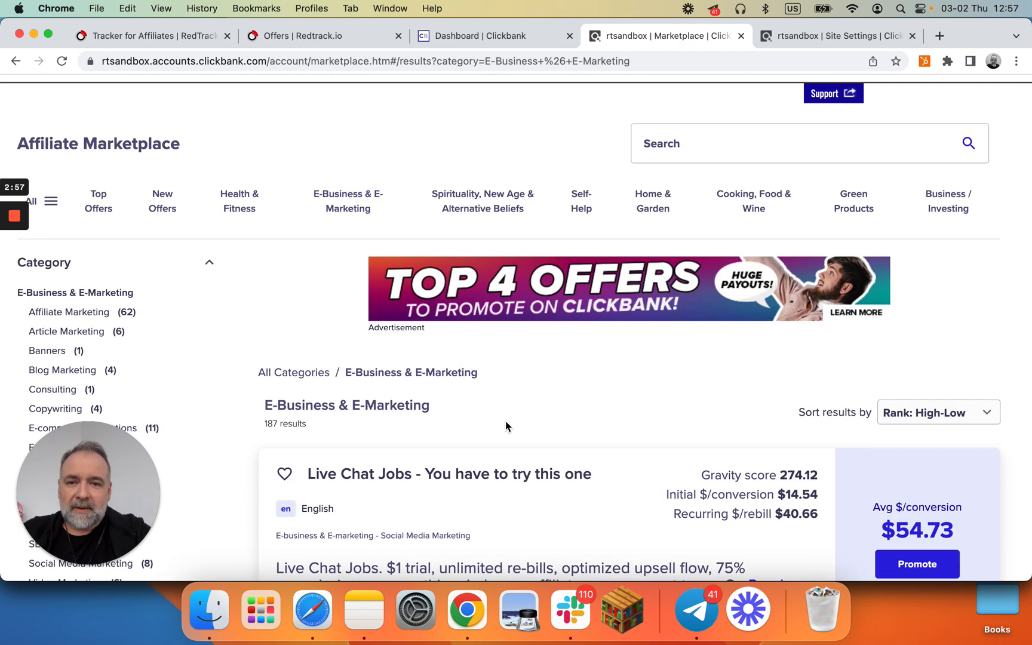
{"action": "scroll", "coordinate": [505, 421], "scroll_direction": "down", "scroll_amount": 3}
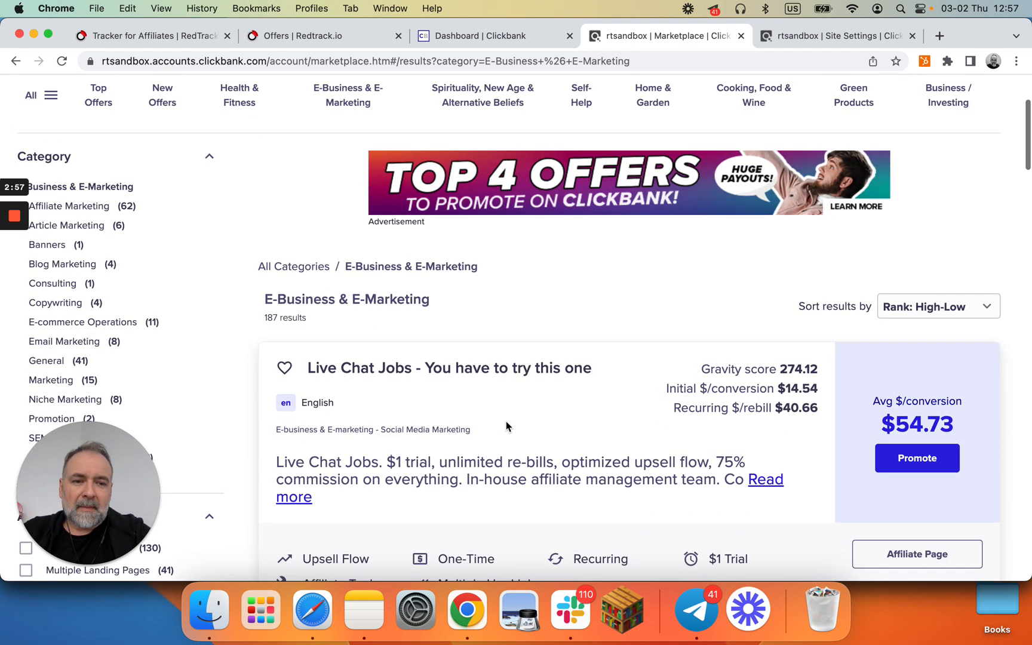
Step: Promote the Live Chat Jobs offer and create a HopLink with the tracking ID clickid
{"action": "left_click", "coordinate": [905, 460]}
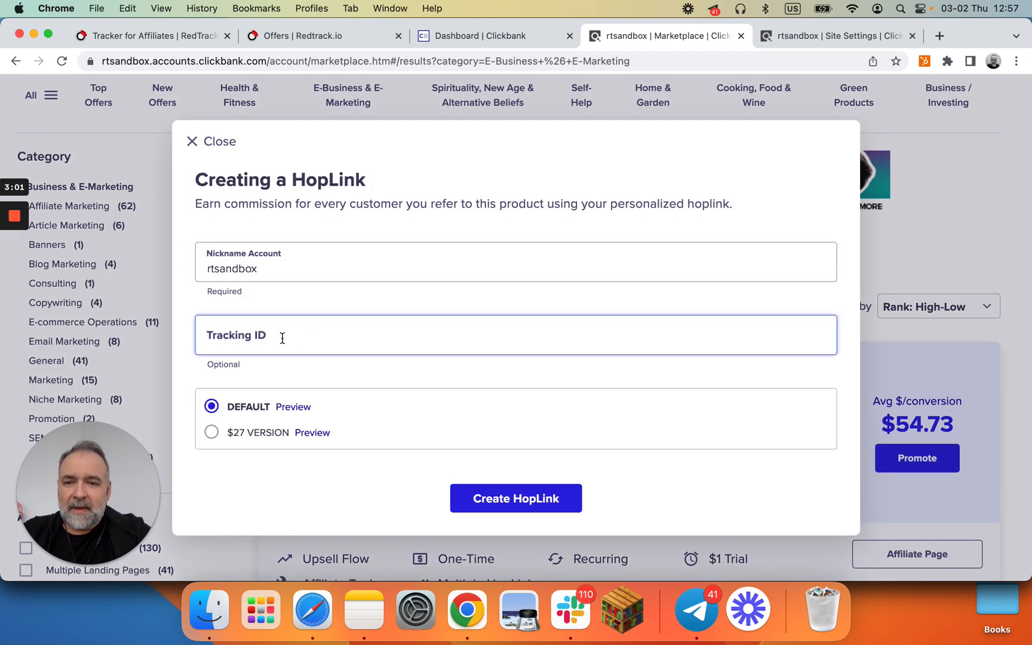
{"action": "left_click", "coordinate": [282, 337]}
{"action": "type", "text": "clickid"}
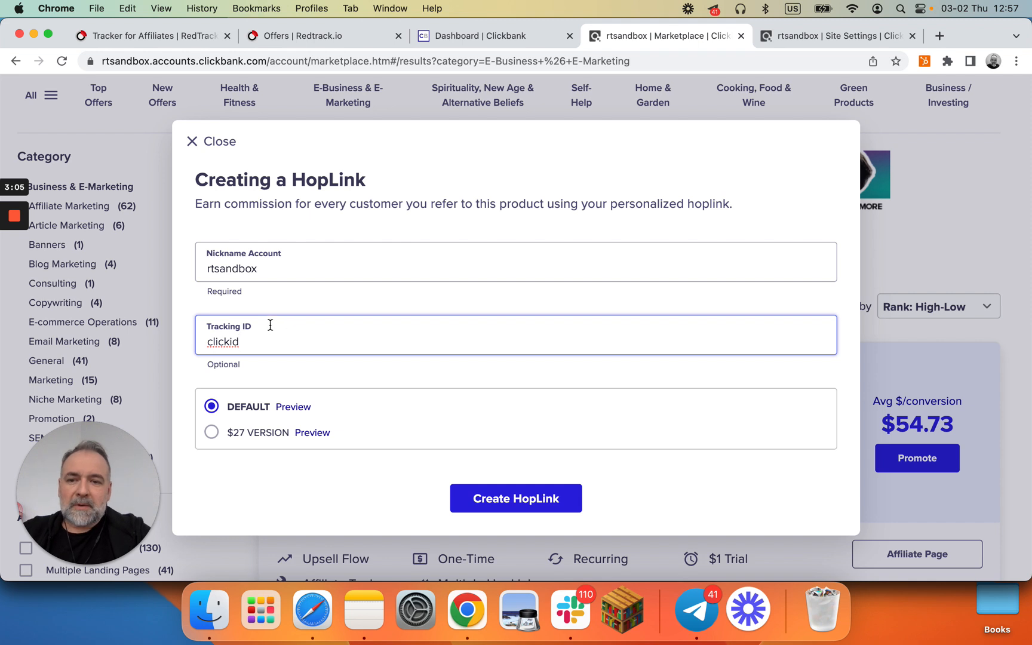
{"action": "left_click", "coordinate": [275, 271]}
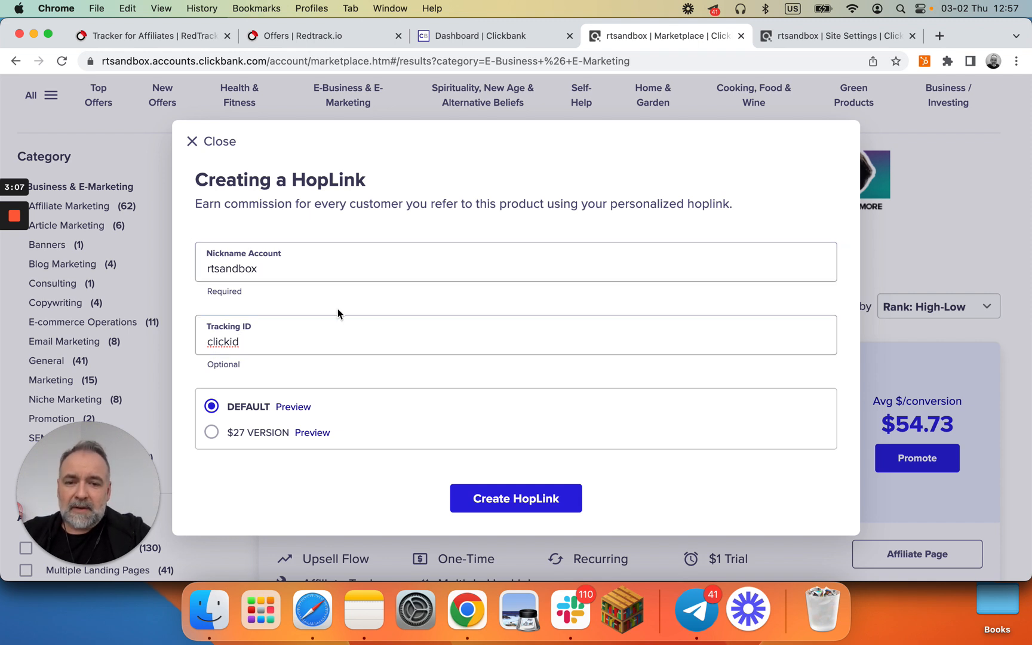
{"action": "left_click", "coordinate": [513, 496]}
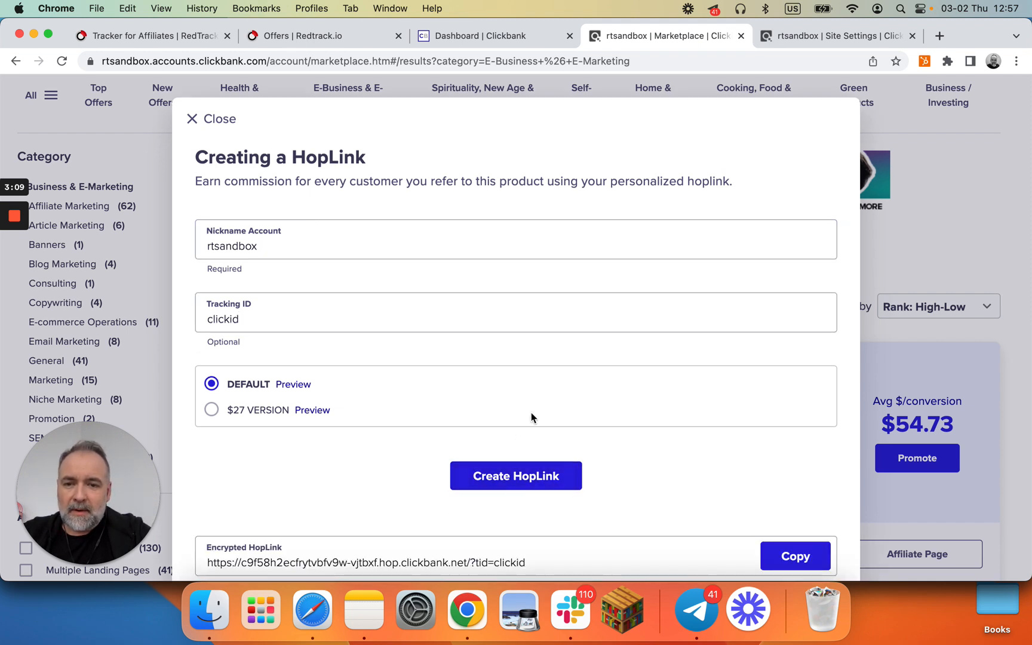
Step: Copy the generated encrypted HopLink
{"action": "scroll", "coordinate": [532, 412], "scroll_direction": "down", "scroll_amount": 3}
{"action": "left_click", "coordinate": [288, 504]}
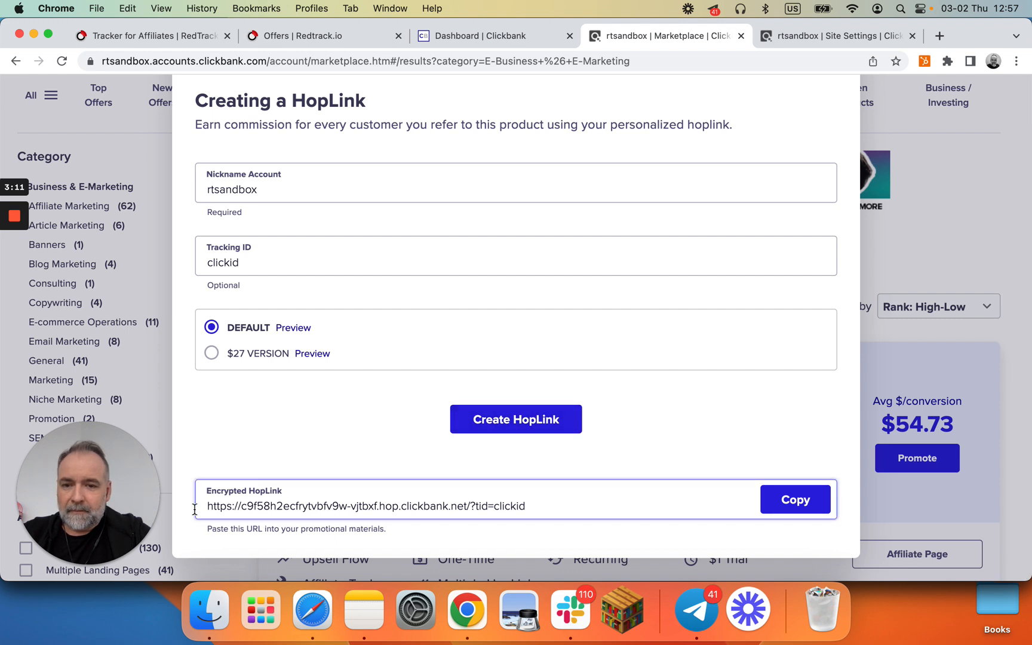
{"action": "left_click", "coordinate": [795, 500]}
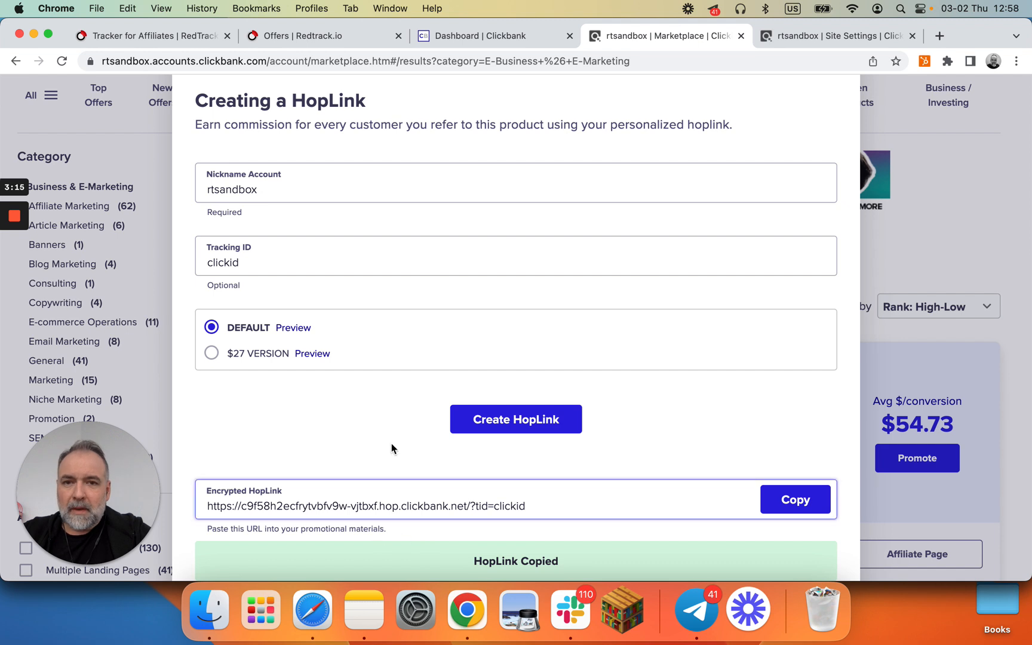
Step: Paste the HopLink into the RedTrack offer URL and wrap its tid value as {clickid}
{"action": "left_click", "coordinate": [322, 36]}
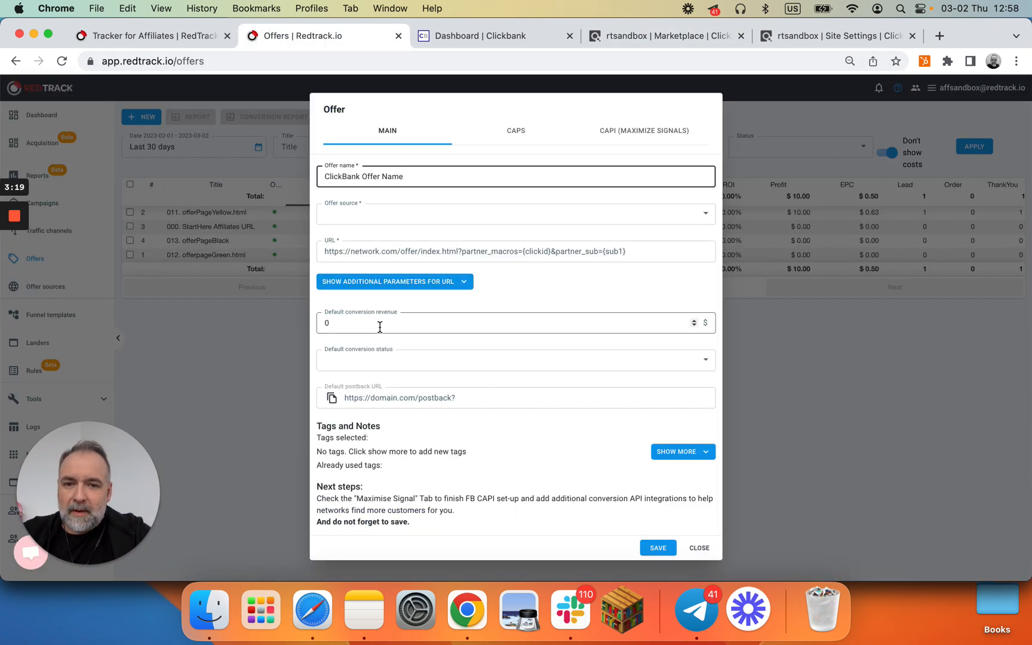
{"action": "left_click", "coordinate": [369, 250]}
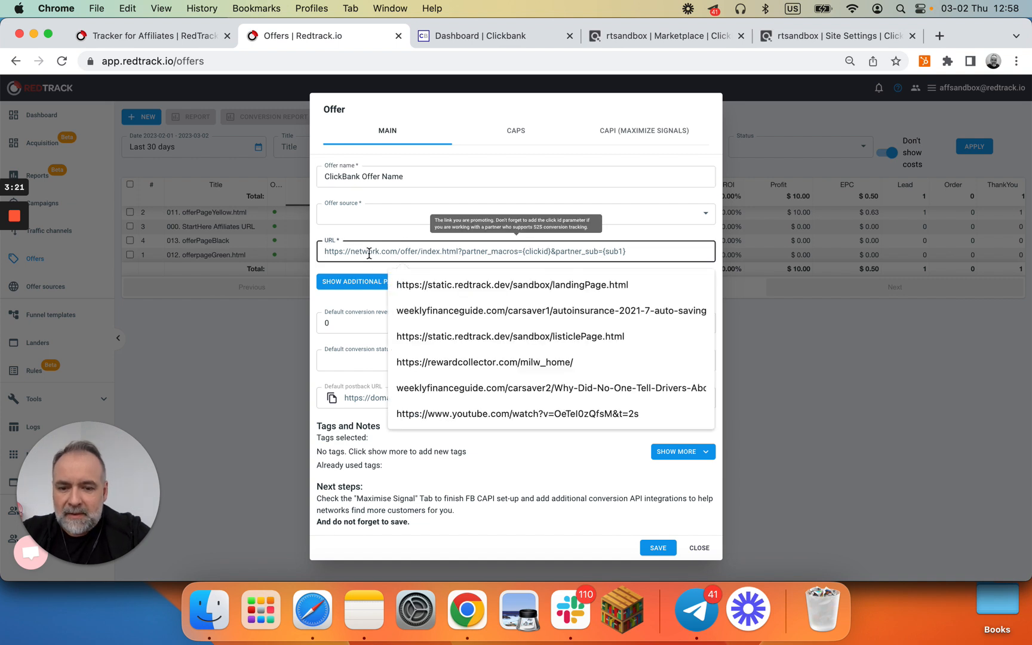
{"action": "key", "text": "super+v"}
{"action": "type", "text": "}"}
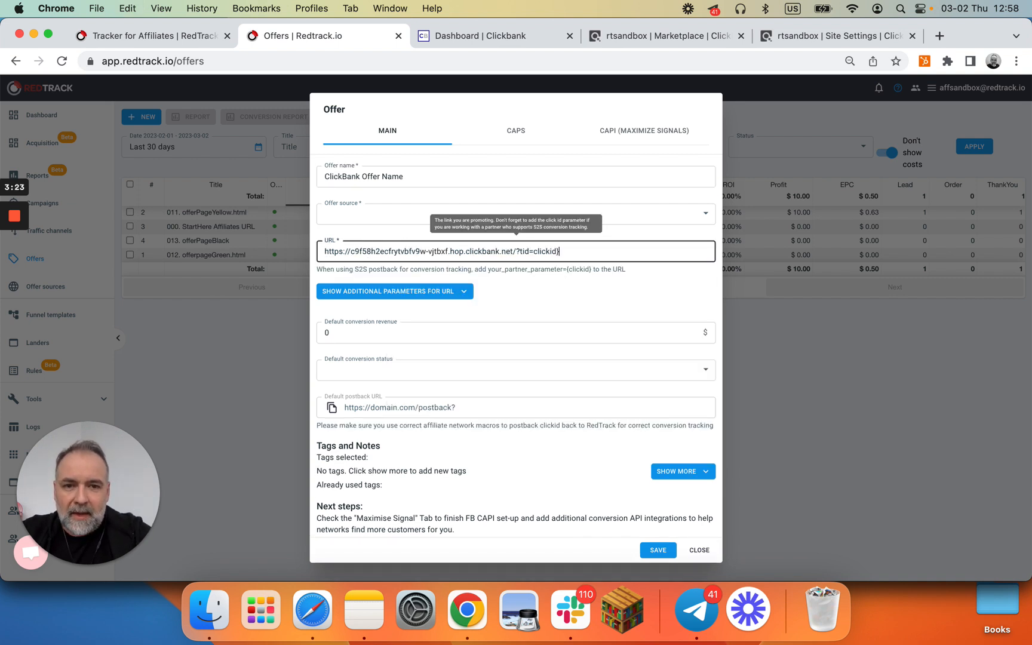
{"action": "type", "text": "{"}
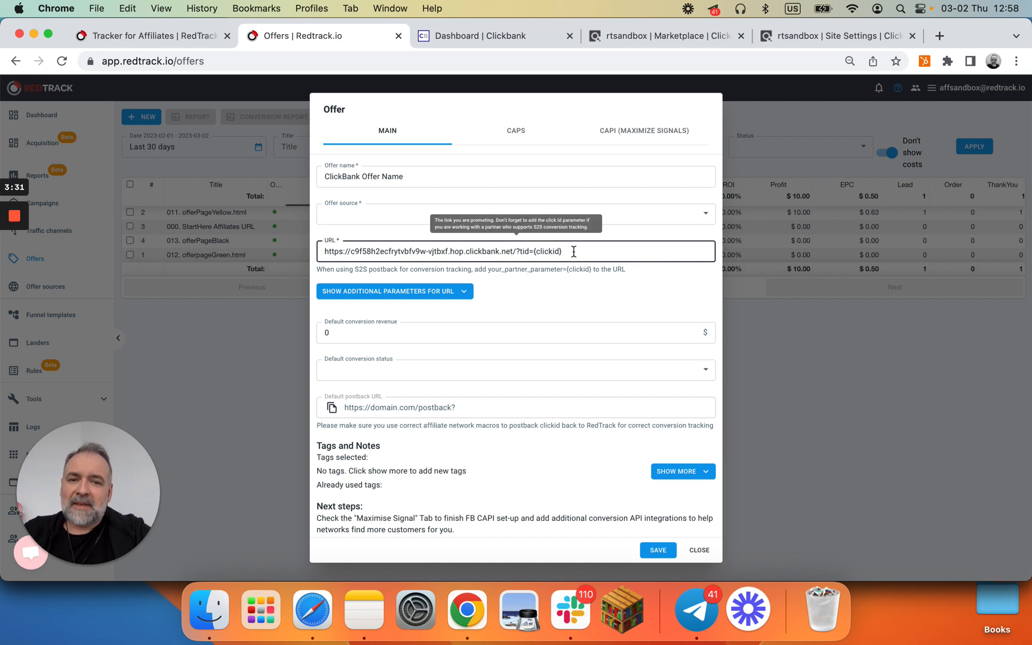
Step: Choose Clickbank as the offer source and copy the prefilled default postback URL
{"action": "left_click", "coordinate": [338, 213]}
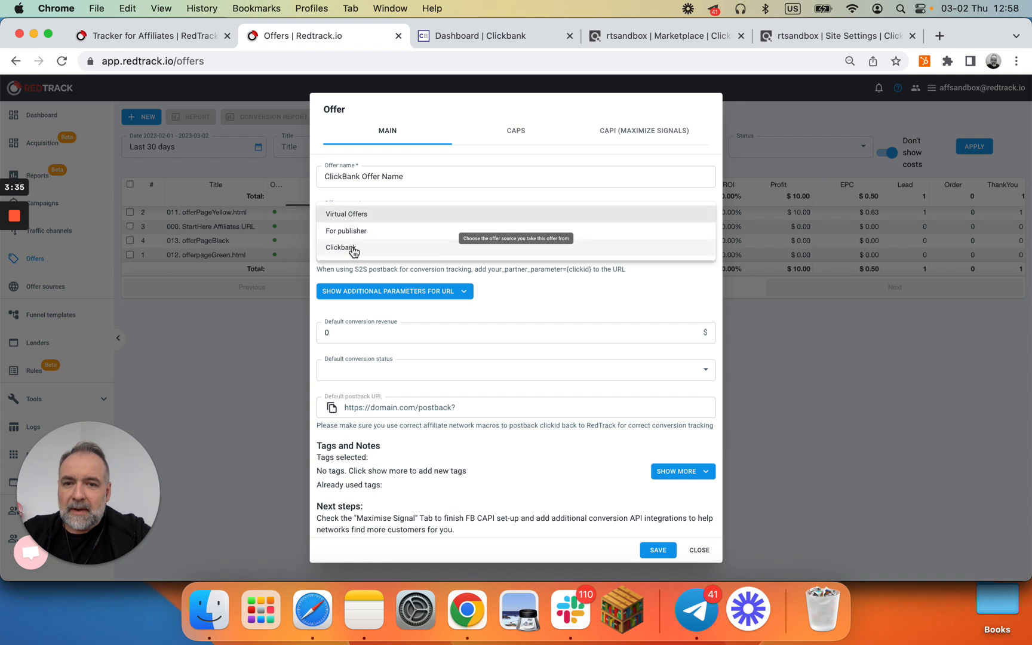
{"action": "left_click", "coordinate": [380, 248]}
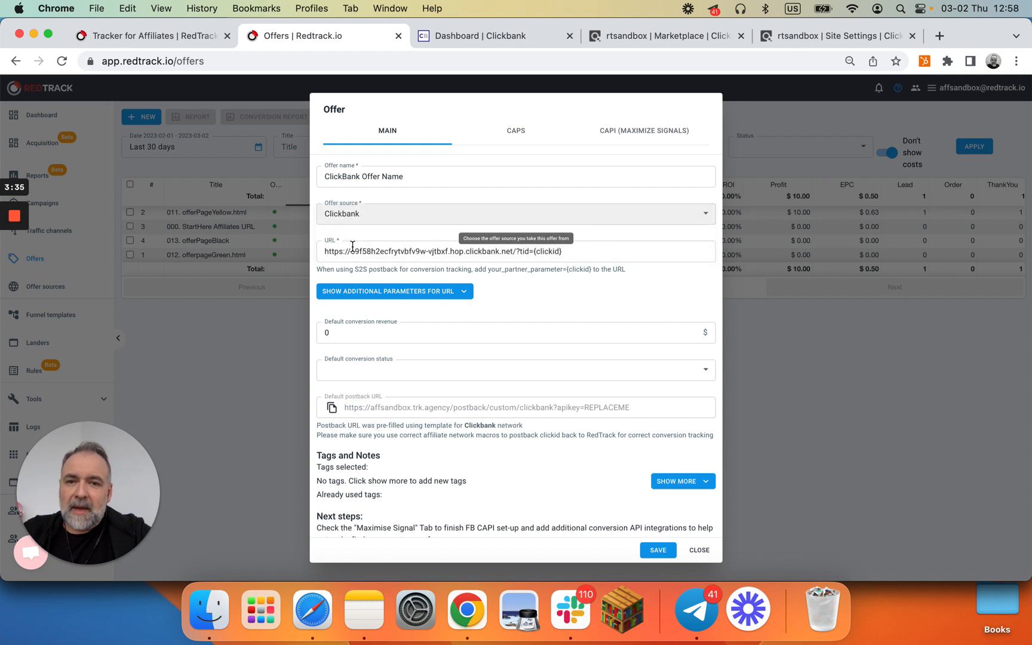
{"action": "left_click", "coordinate": [332, 408]}
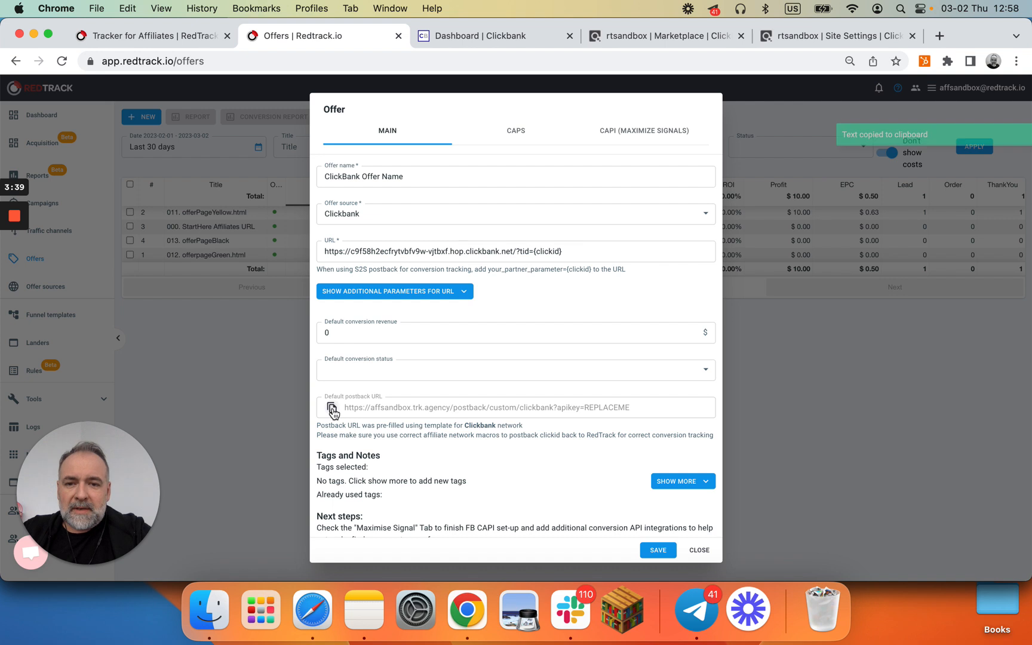
Step: Save the ClickBank offer and close the edit offer dialog
{"action": "left_click", "coordinate": [656, 550]}
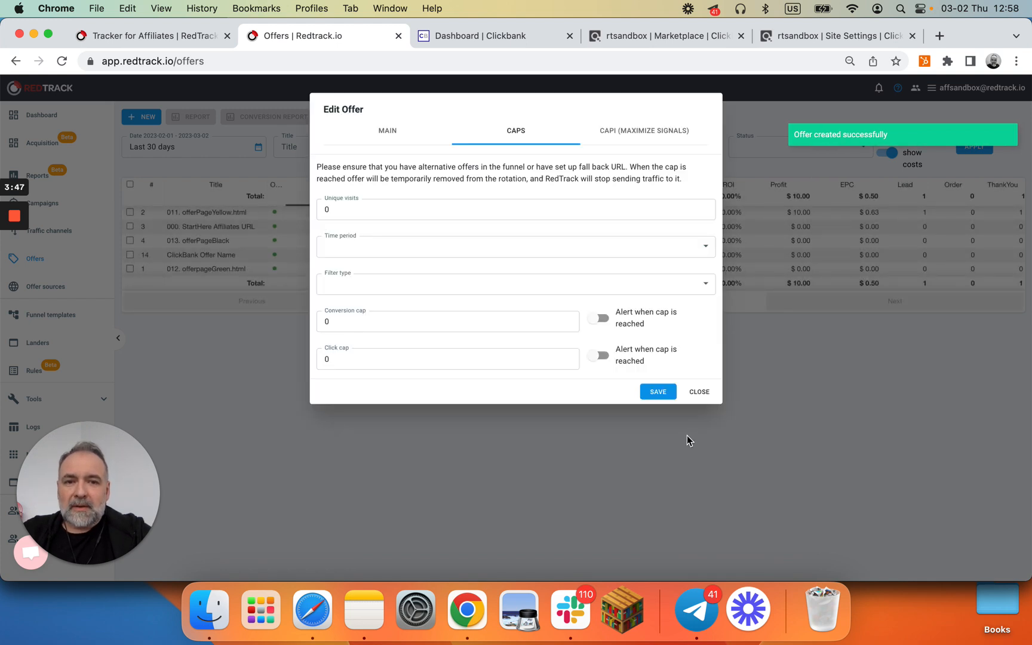
{"action": "left_click", "coordinate": [651, 133]}
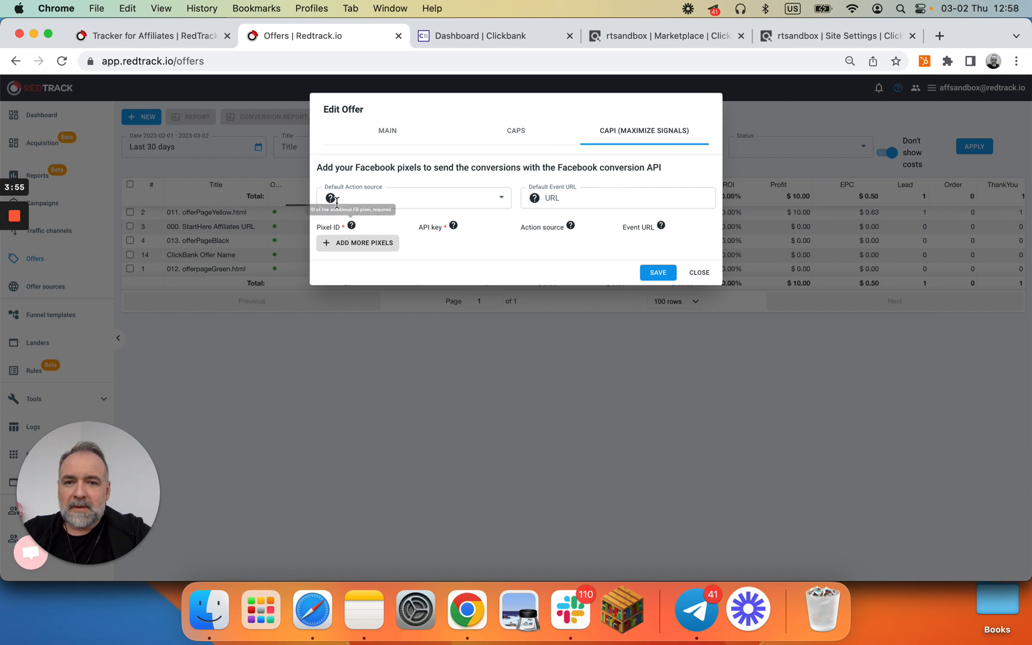
{"action": "left_click", "coordinate": [360, 242]}
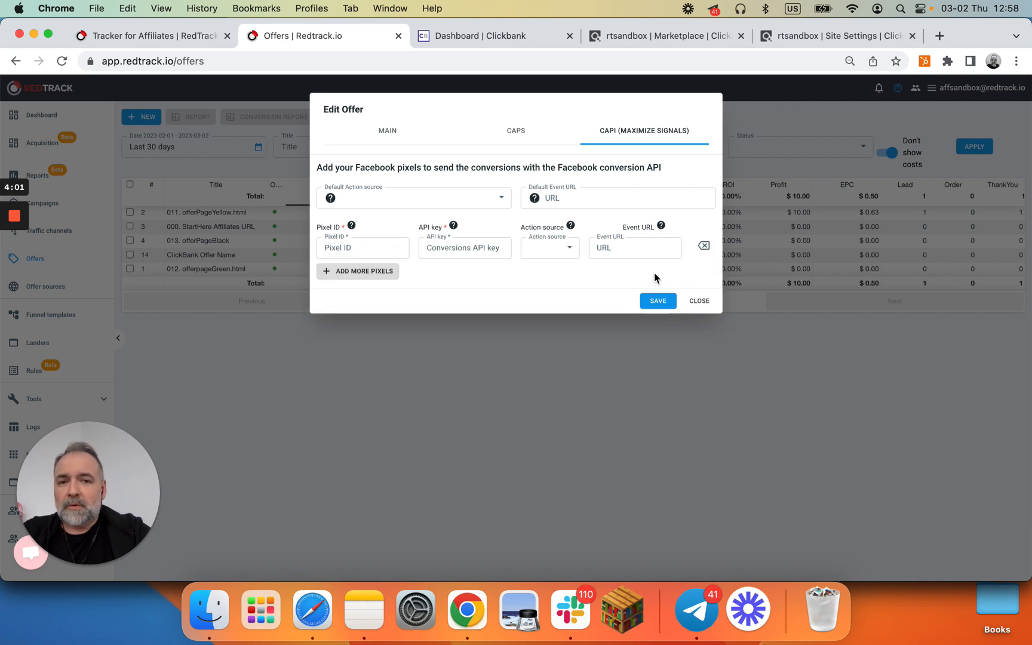
{"action": "left_click", "coordinate": [699, 301]}
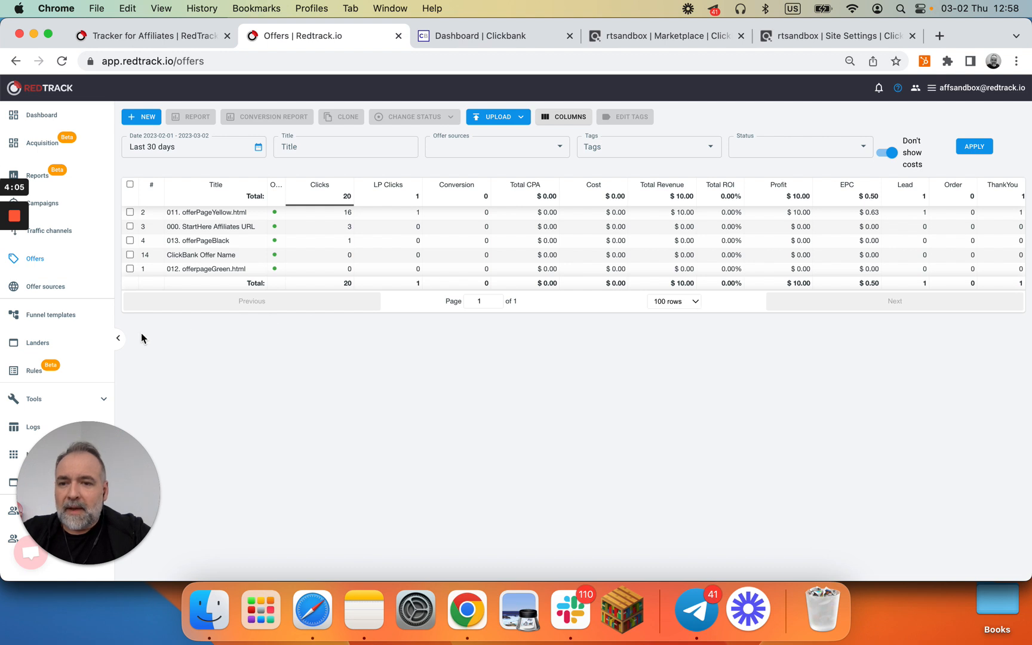
Step: Open the Conversion type settings under Tools' conversion tracking
{"action": "left_click", "coordinate": [30, 401]}
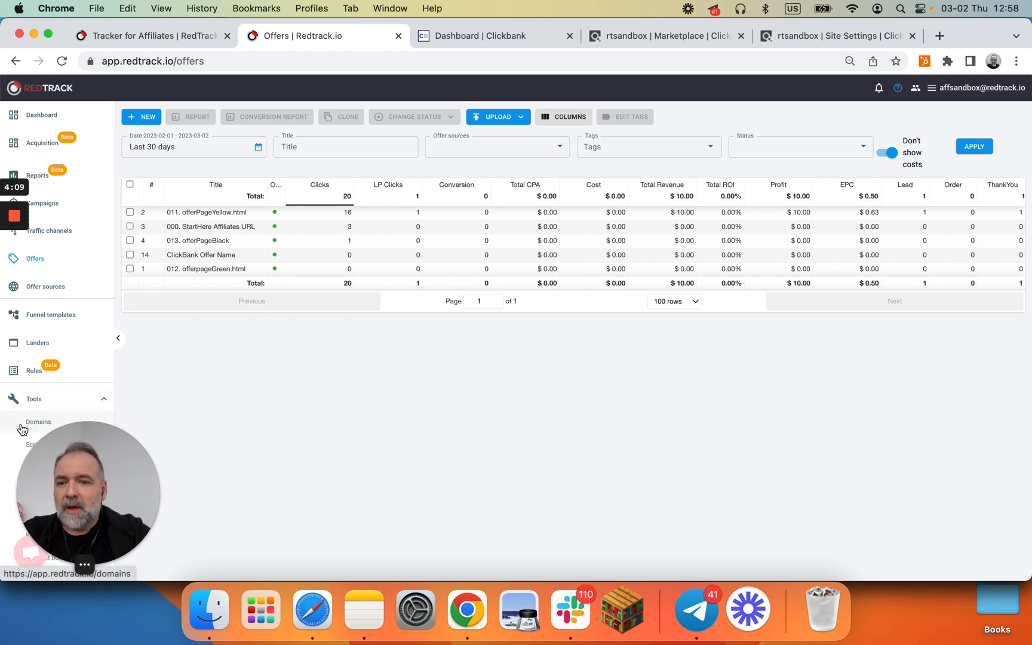
{"action": "left_click_drag", "start_coordinate": [75, 465], "coordinate": [83, 357]}
{"action": "left_click", "coordinate": [56, 469]}
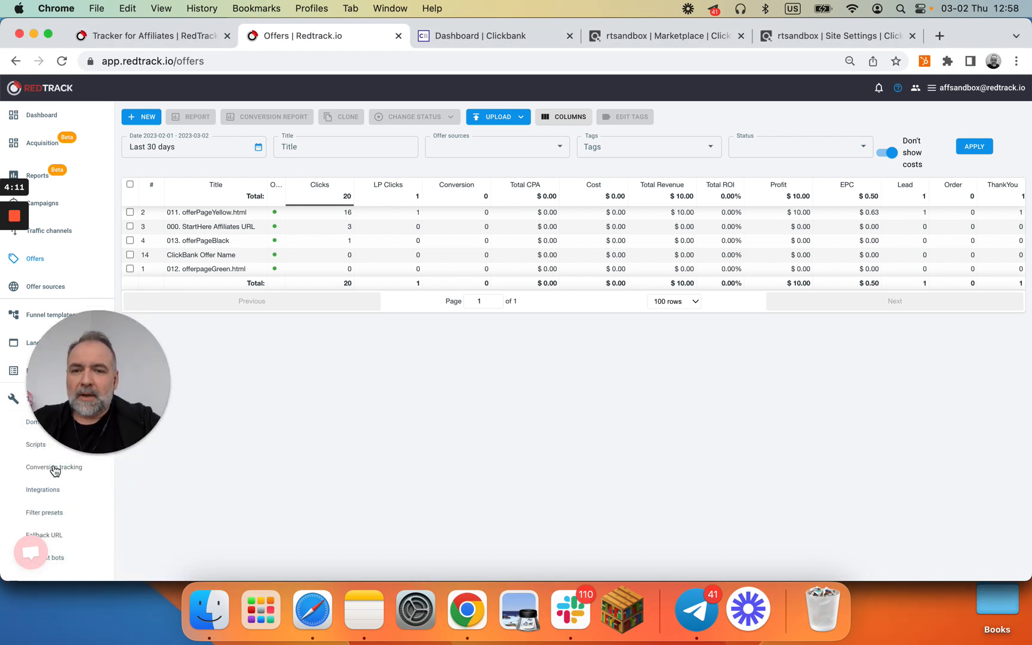
{"action": "left_click", "coordinate": [42, 469]}
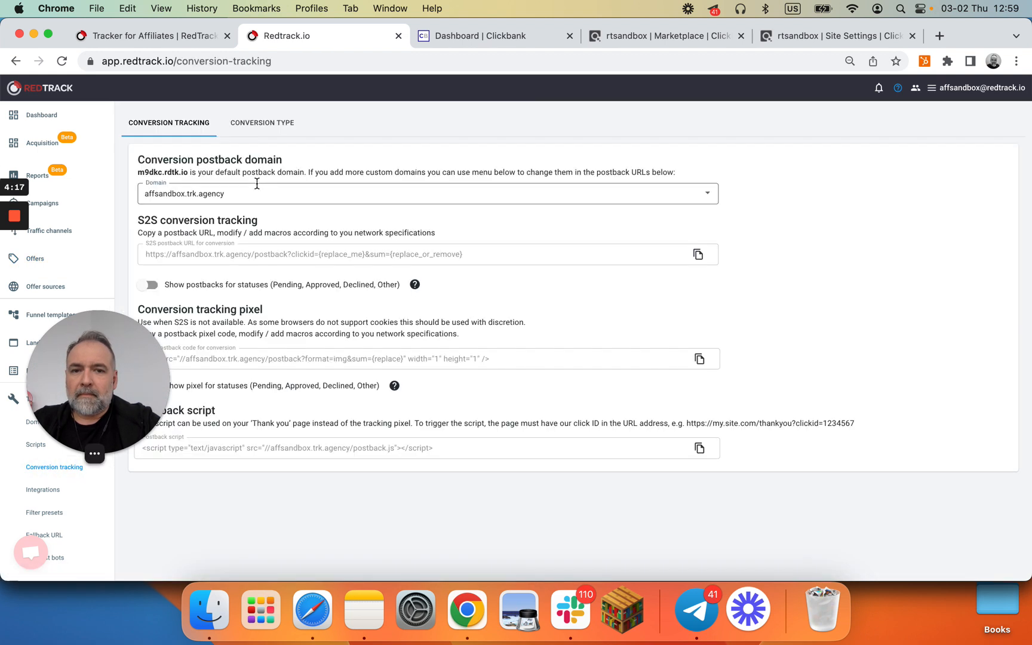
{"action": "left_click", "coordinate": [266, 125]}
Step: Add InitiateCheckout as conversion Type 6
{"action": "left_click_drag", "start_coordinate": [69, 413], "coordinate": [59, 517]}
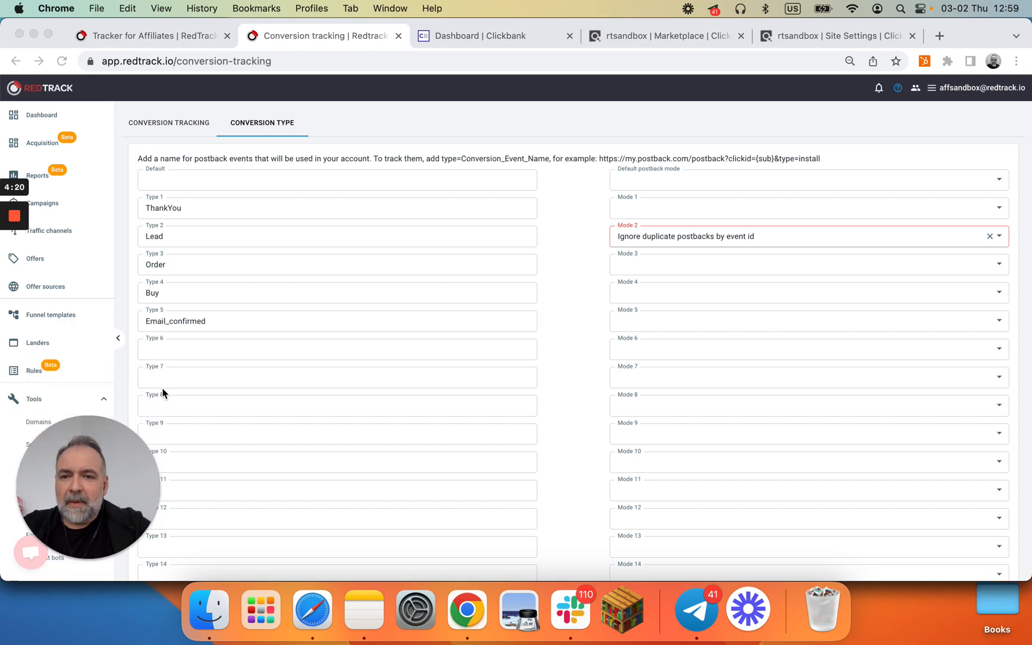
{"action": "left_click", "coordinate": [176, 353]}
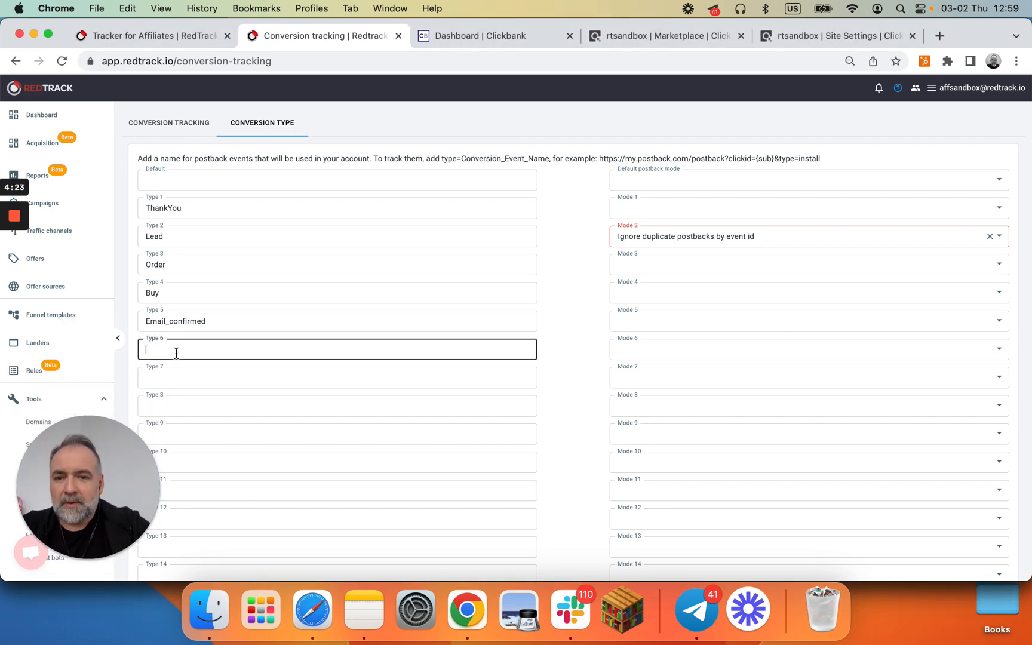
{"action": "type", "text": "Inti"}
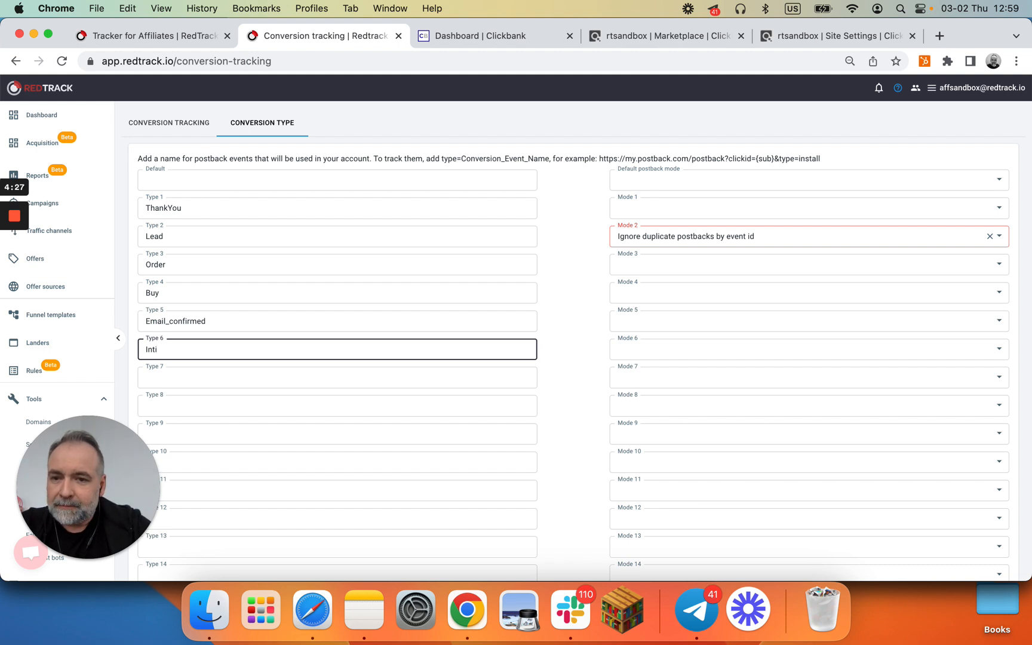
{"action": "type", "text": "tiate"}
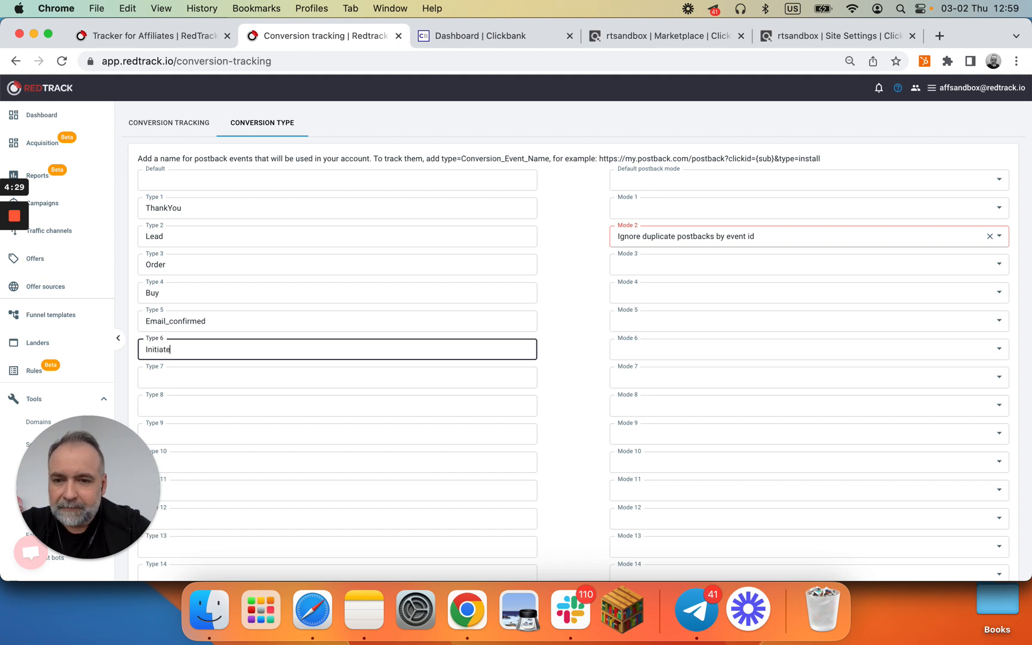
{"action": "type", "text": "Chec"}
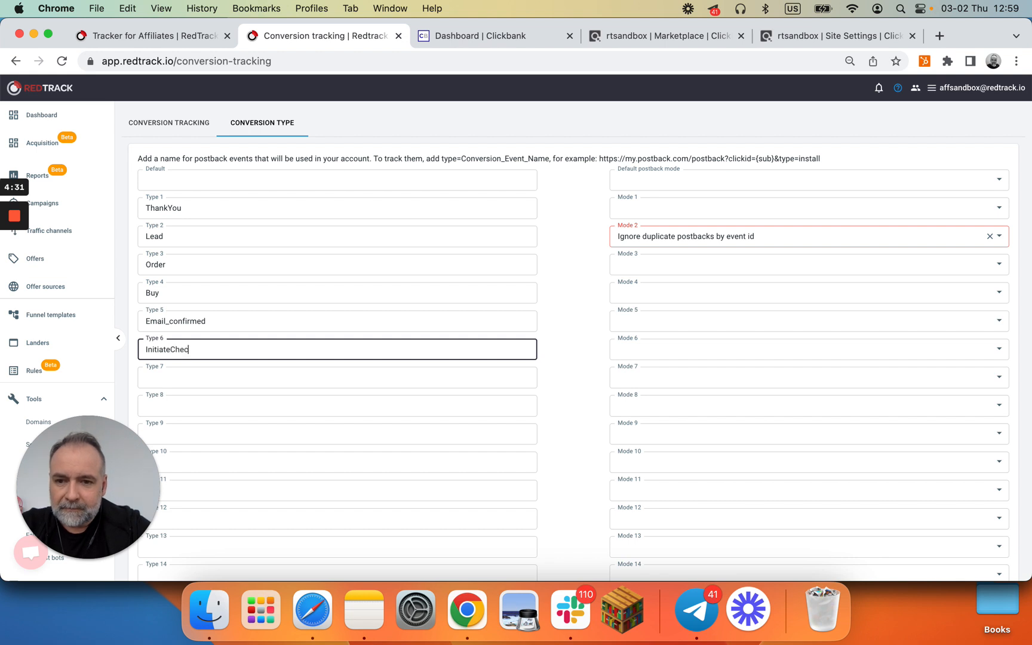
{"action": "type", "text": "kopi"}
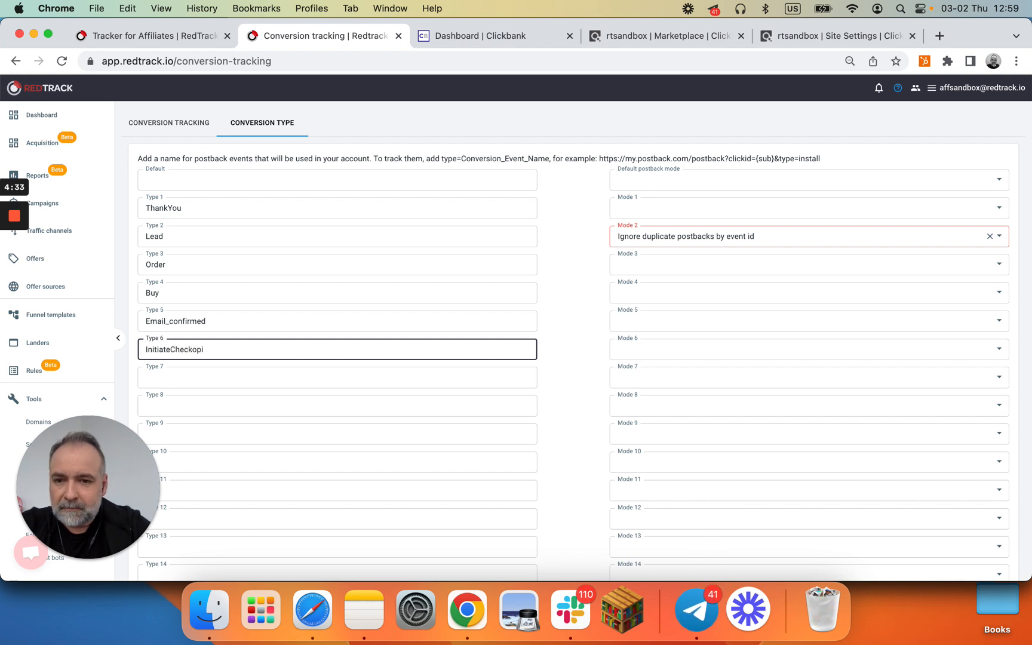
{"action": "key", "text": "BackSpace"}
{"action": "key", "text": "BackSpace"}
{"action": "type", "text": "ut"}
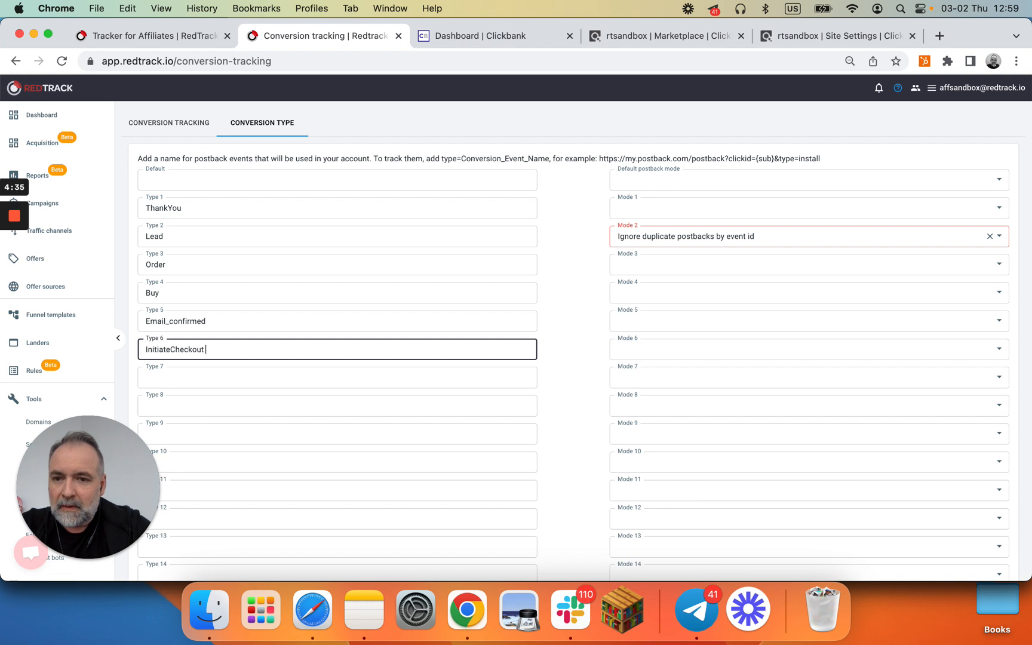
Step: Add Purchase as conversion Type 7 and save the conversion types
{"action": "left_click", "coordinate": [173, 372]}
{"action": "type", "text": "Purchase"}
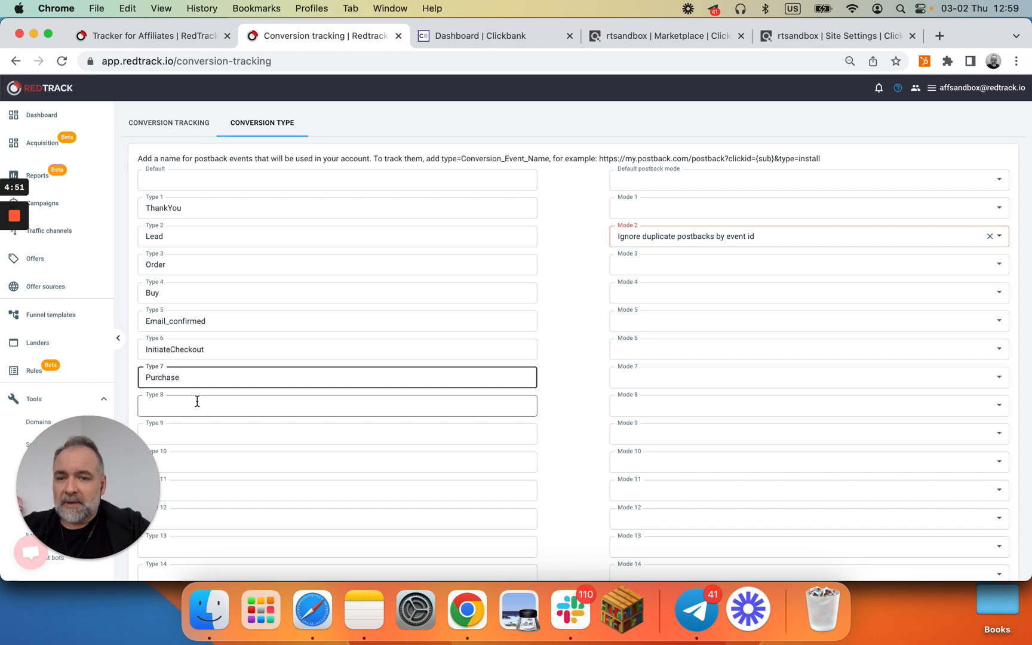
{"action": "scroll", "coordinate": [524, 523], "scroll_direction": "down", "scroll_amount": 1}
{"action": "scroll", "coordinate": [524, 523], "scroll_direction": "down", "scroll_amount": 5}
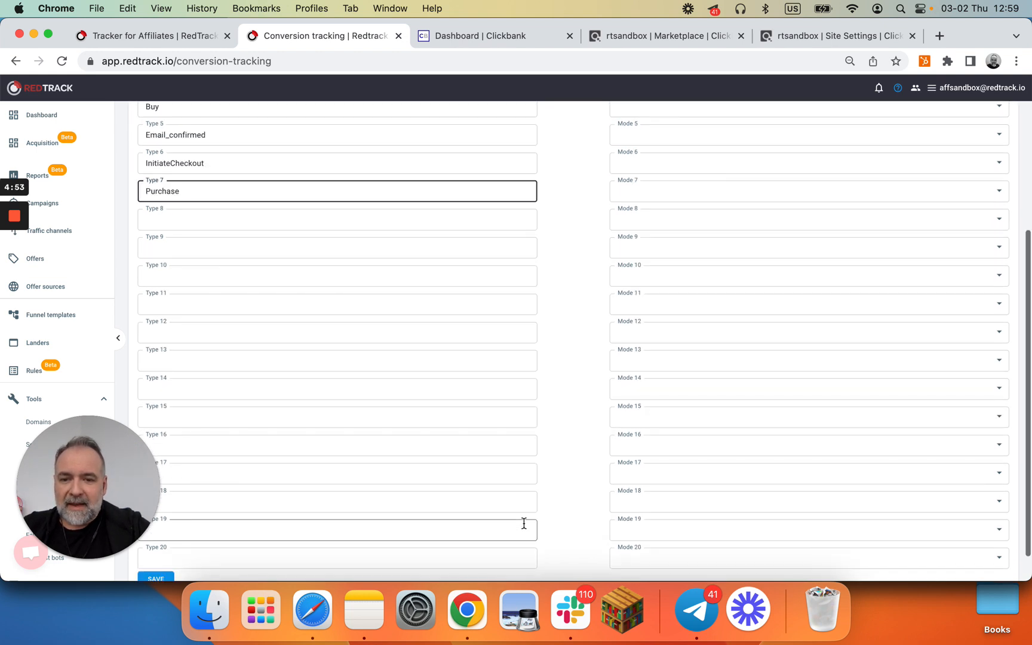
{"action": "left_click", "coordinate": [164, 547]}
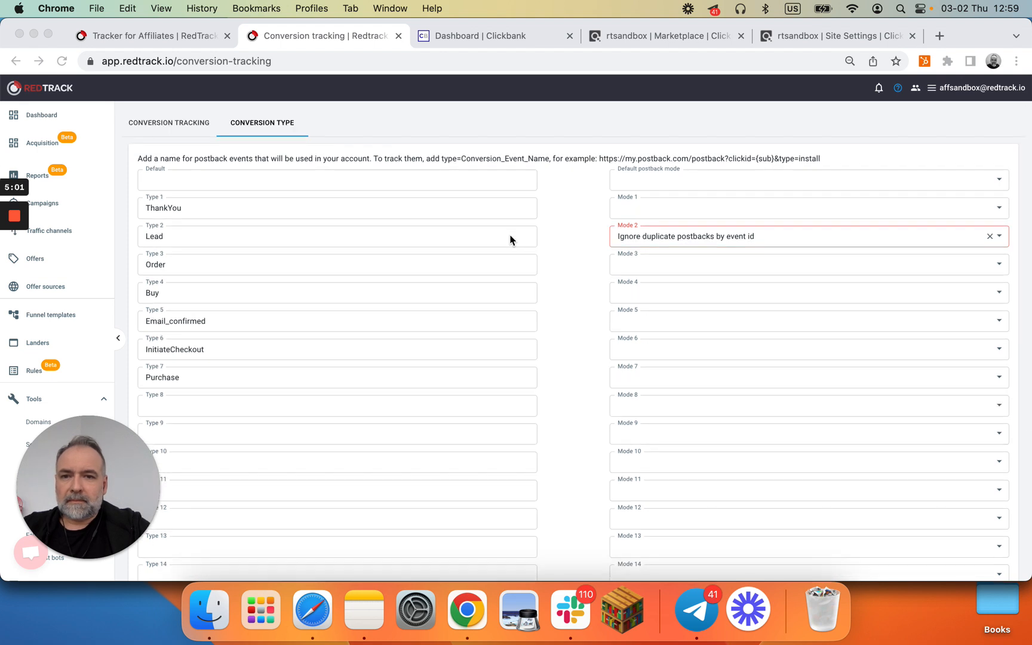
{"action": "scroll", "coordinate": [510, 240], "scroll_direction": "down", "scroll_amount": 8}
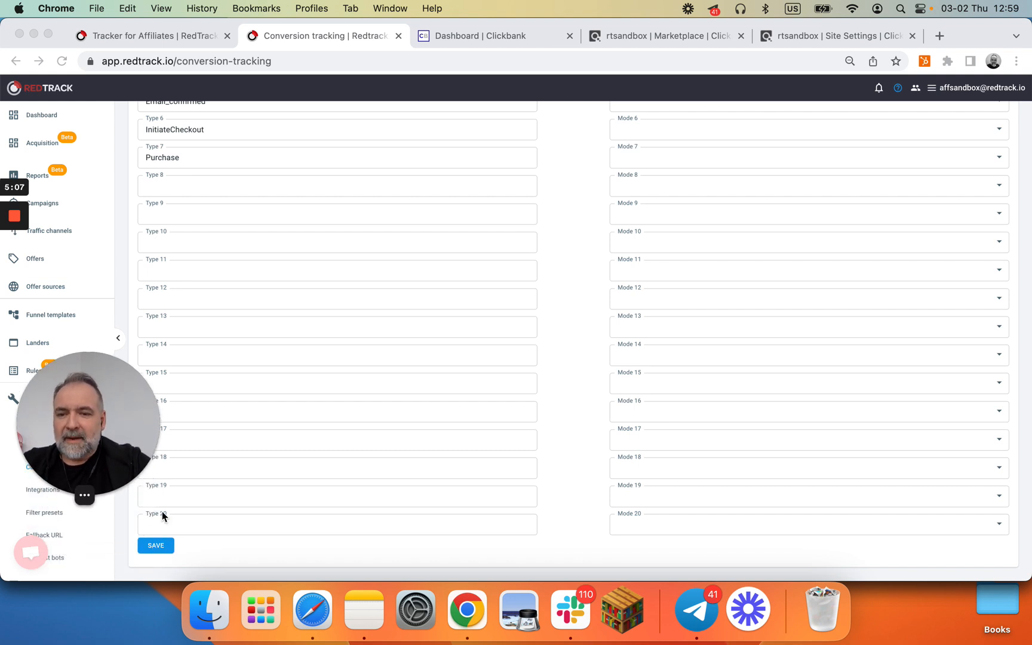
{"action": "left_click", "coordinate": [153, 548]}
{"action": "left_click", "coordinate": [155, 546]}
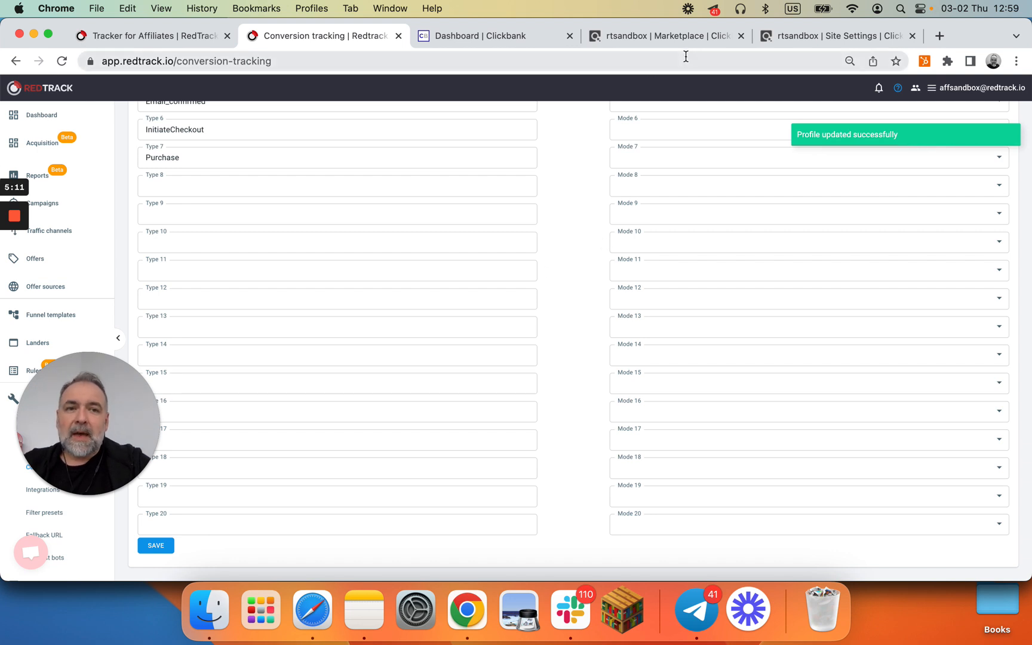
Step: In ClickBank's site settings, start adding tracking code under Integrated Sales Reporting
{"action": "left_click", "coordinate": [798, 35]}
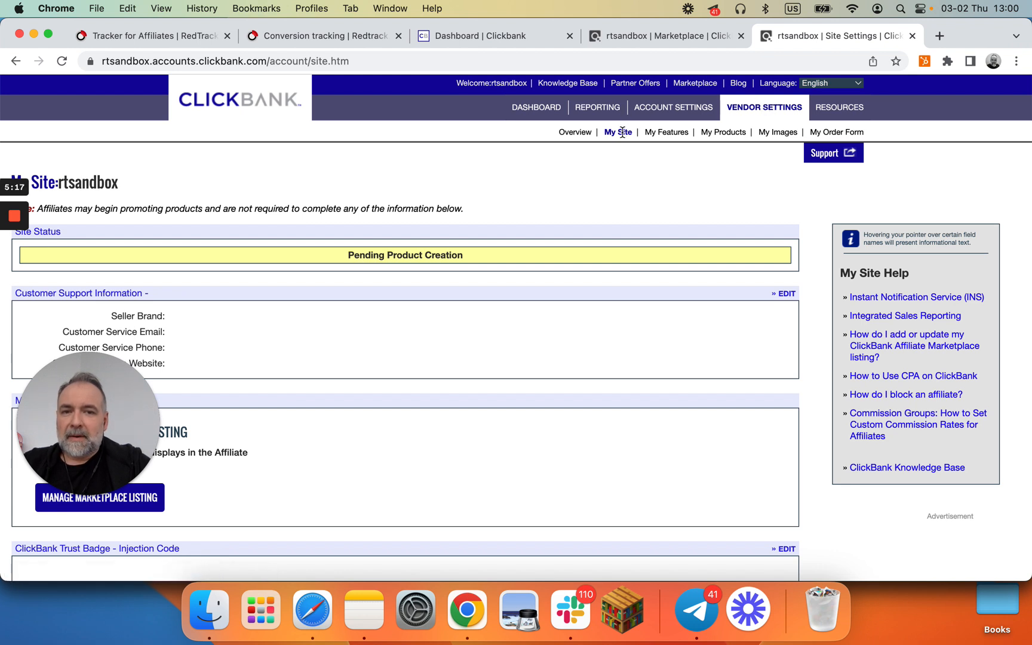
{"action": "scroll", "coordinate": [563, 277], "scroll_direction": "down", "scroll_amount": 10}
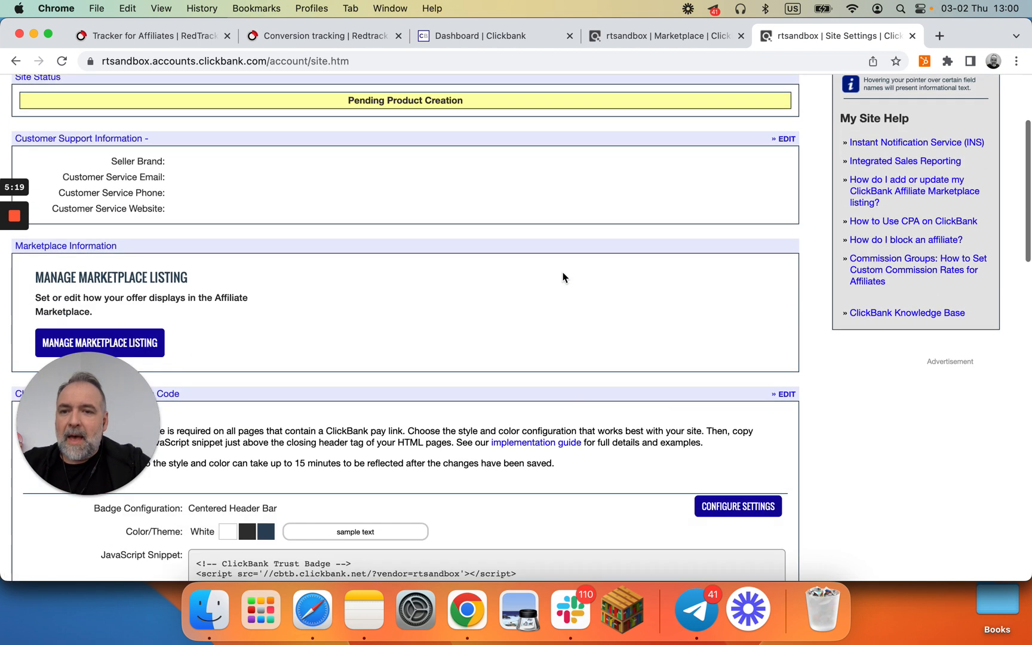
{"action": "scroll", "coordinate": [562, 277], "scroll_direction": "down", "scroll_amount": 10}
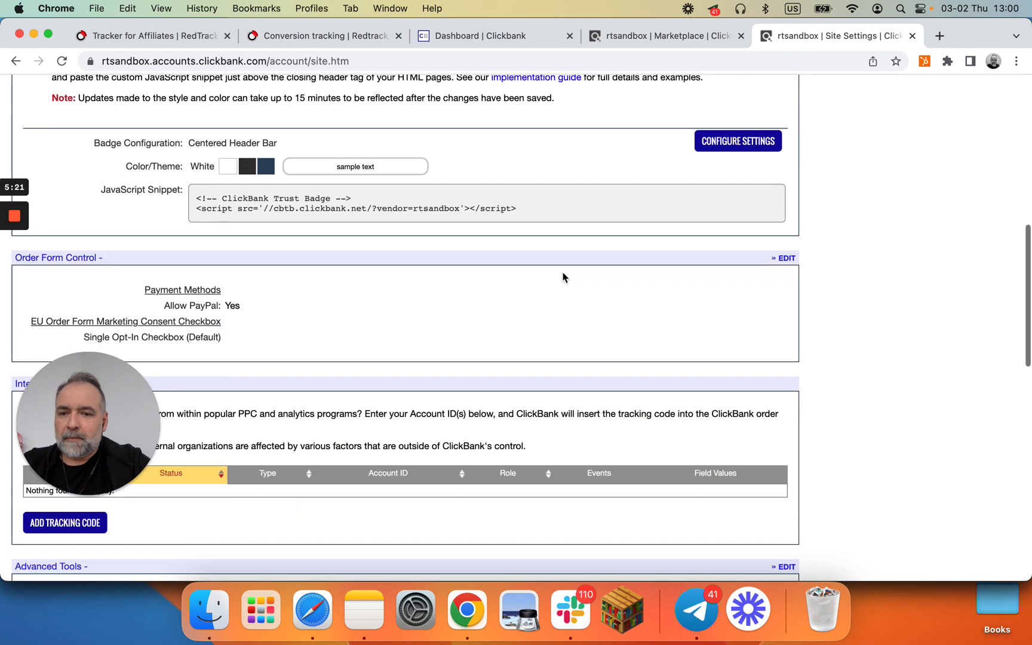
{"action": "scroll", "coordinate": [563, 277], "scroll_direction": "down", "scroll_amount": 2}
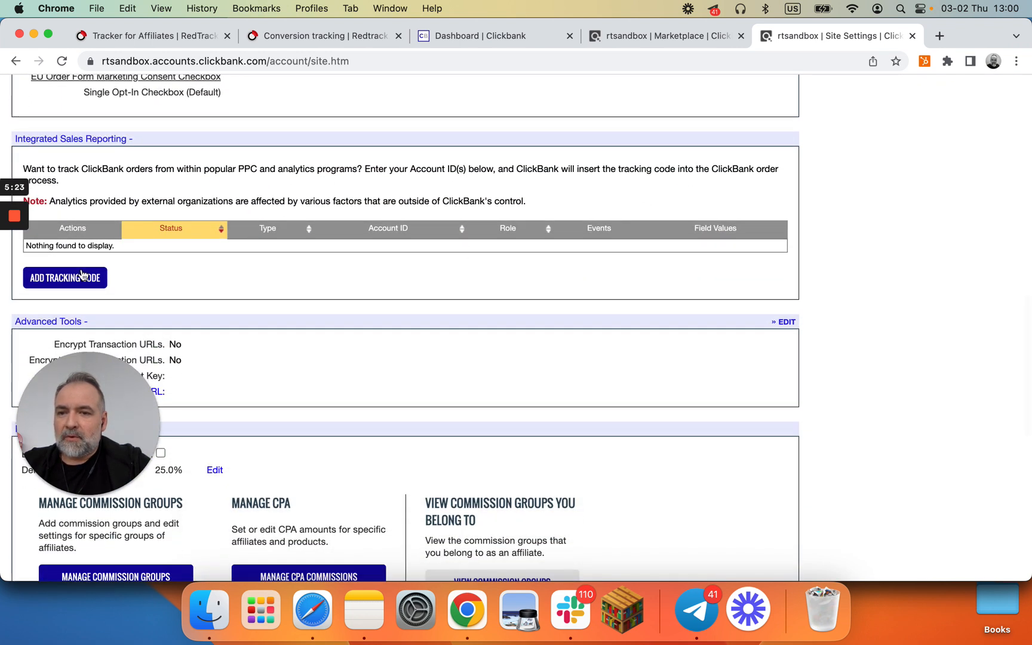
{"action": "scroll", "coordinate": [83, 279], "scroll_direction": "down", "scroll_amount": 3}
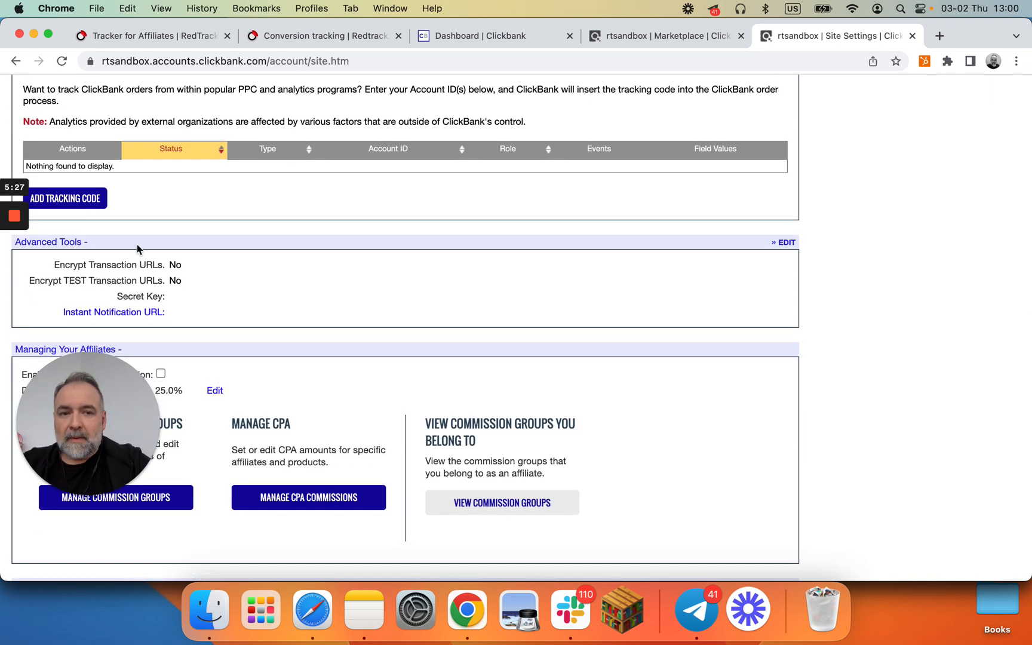
{"action": "scroll", "coordinate": [137, 249], "scroll_direction": "up", "scroll_amount": 1}
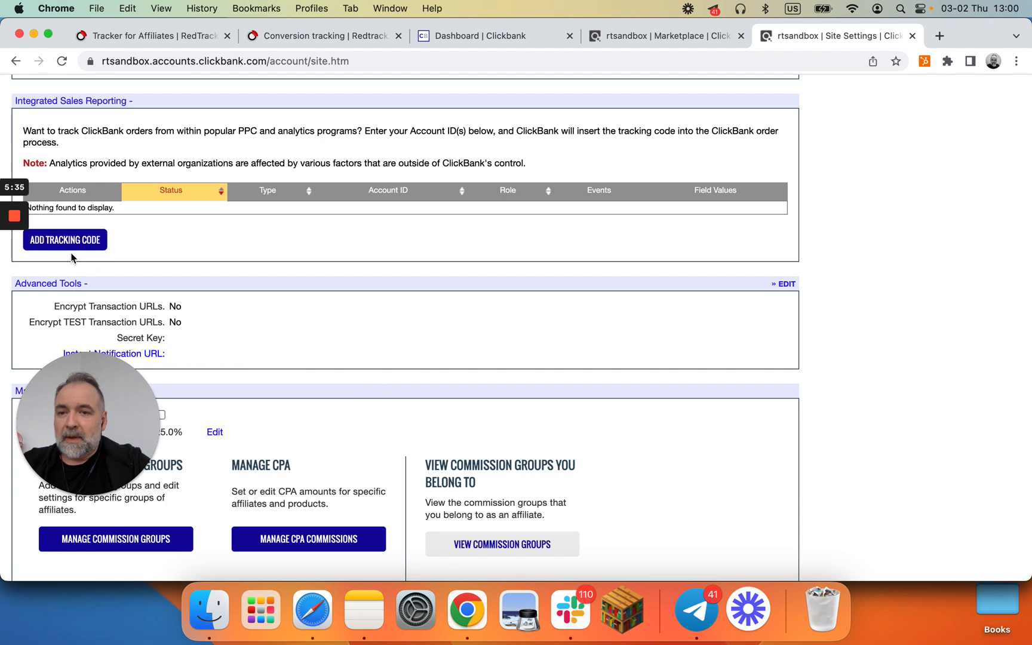
{"action": "left_click", "coordinate": [57, 247]}
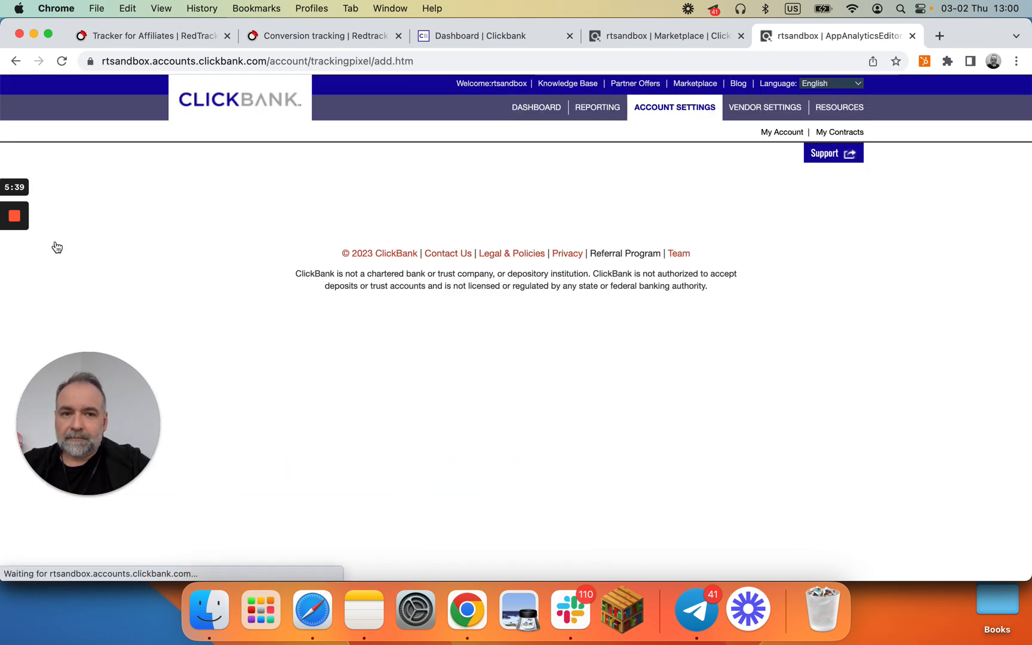
Step: Choose the Tracking Pixel type and add two tracking pixel entries
{"action": "left_click", "coordinate": [367, 261]}
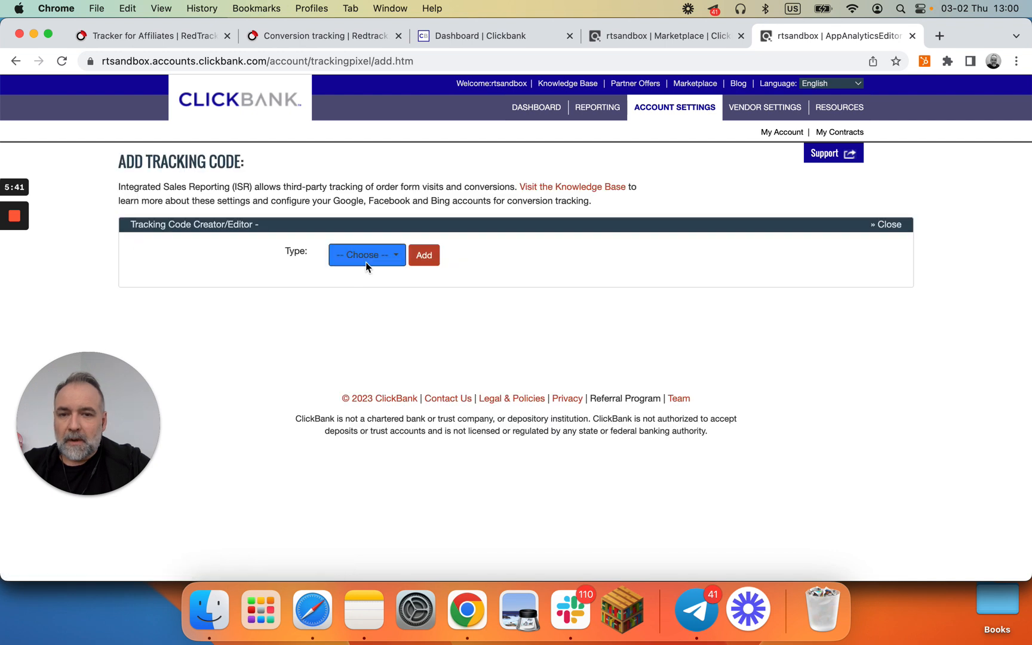
{"action": "left_click", "coordinate": [378, 283]}
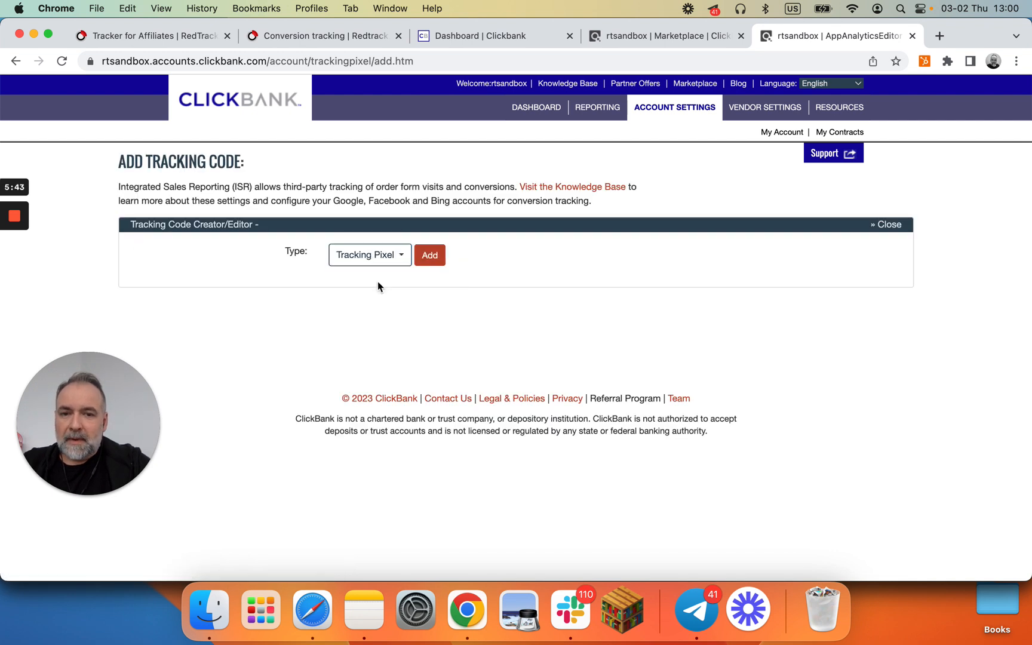
{"action": "left_click", "coordinate": [430, 256]}
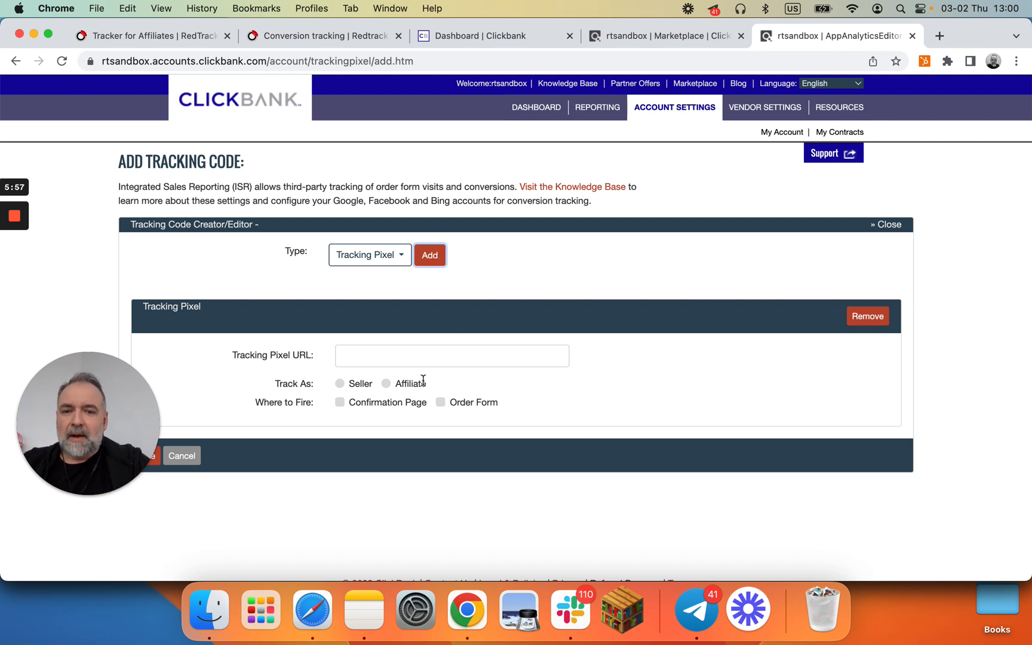
{"action": "left_click", "coordinate": [428, 256]}
{"action": "scroll", "coordinate": [468, 334], "scroll_direction": "down", "scroll_amount": 3}
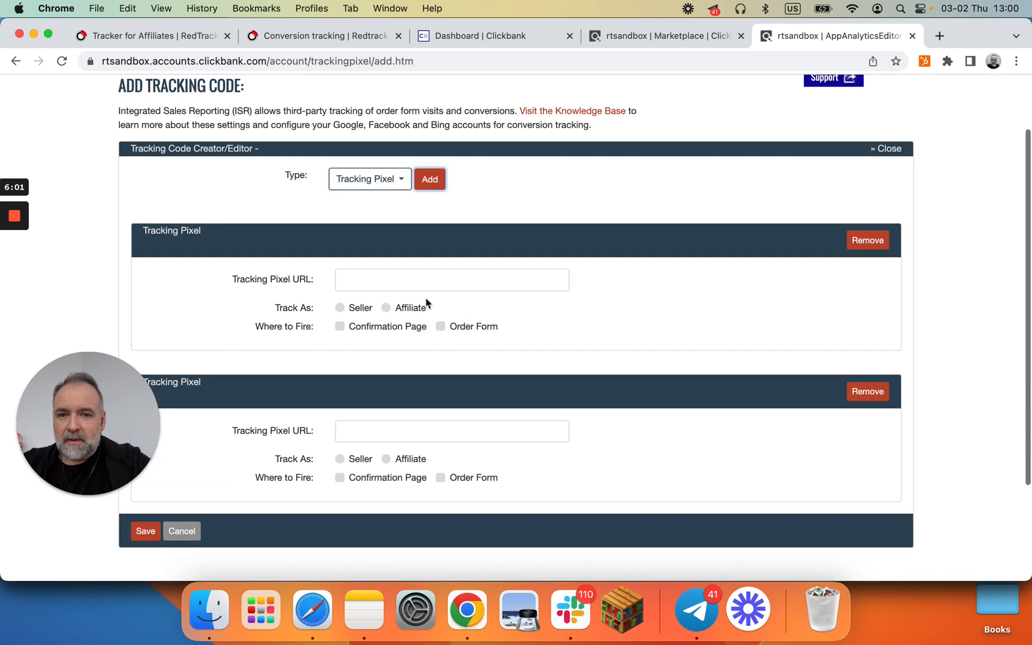
Step: Set the first pixel to track as Affiliate and fire on the Order Form, and paste the postback URL into it
{"action": "left_click", "coordinate": [387, 307]}
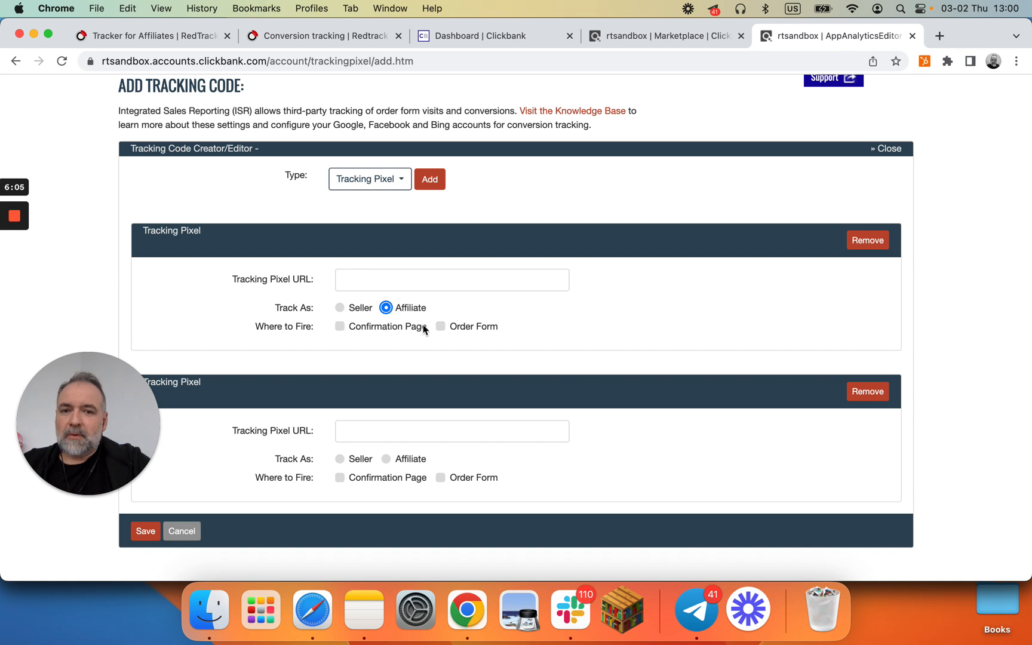
{"action": "left_click", "coordinate": [440, 326]}
{"action": "left_click", "coordinate": [423, 284]}
{"action": "key", "text": "super+v"}
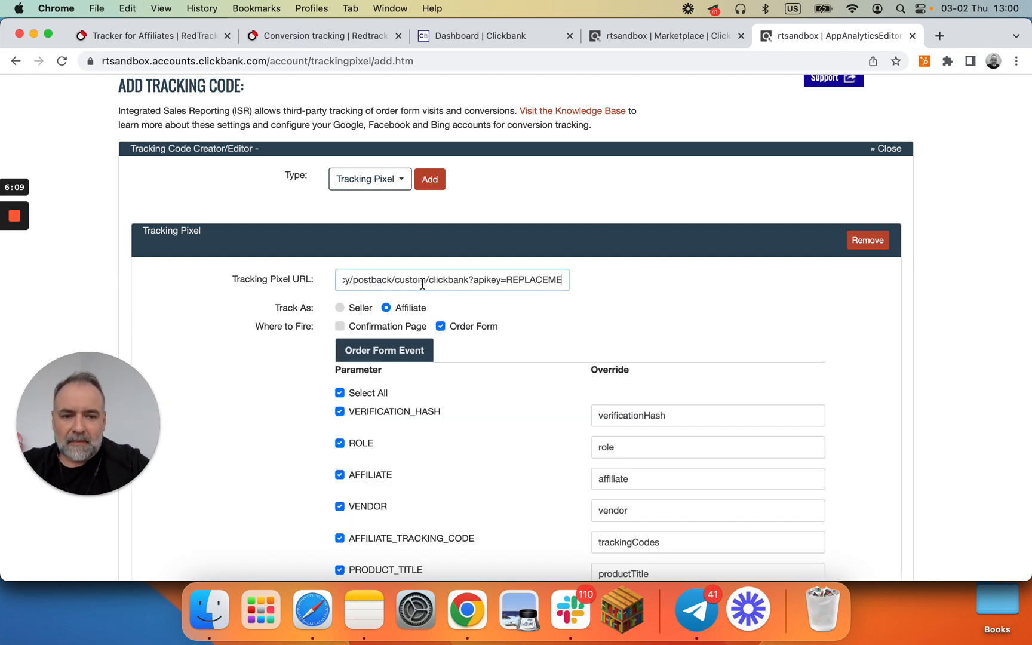
{"action": "key", "text": "Left"}
{"action": "key", "text": "Left"}
{"action": "key", "text": "Left"}
{"action": "key", "text": "Left"}
{"action": "key", "text": "Left"}
{"action": "key", "text": "Left"}
{"action": "key", "text": "Left"}
{"action": "key", "text": "Left"}
{"action": "key", "text": "Left"}
{"action": "key", "text": "Left"}
{"action": "key", "text": "Left"}
{"action": "key", "text": "Left"}
{"action": "key", "text": "Left"}
{"action": "key", "text": "Left"}
{"action": "key", "text": "Left"}
{"action": "key", "text": "Left"}
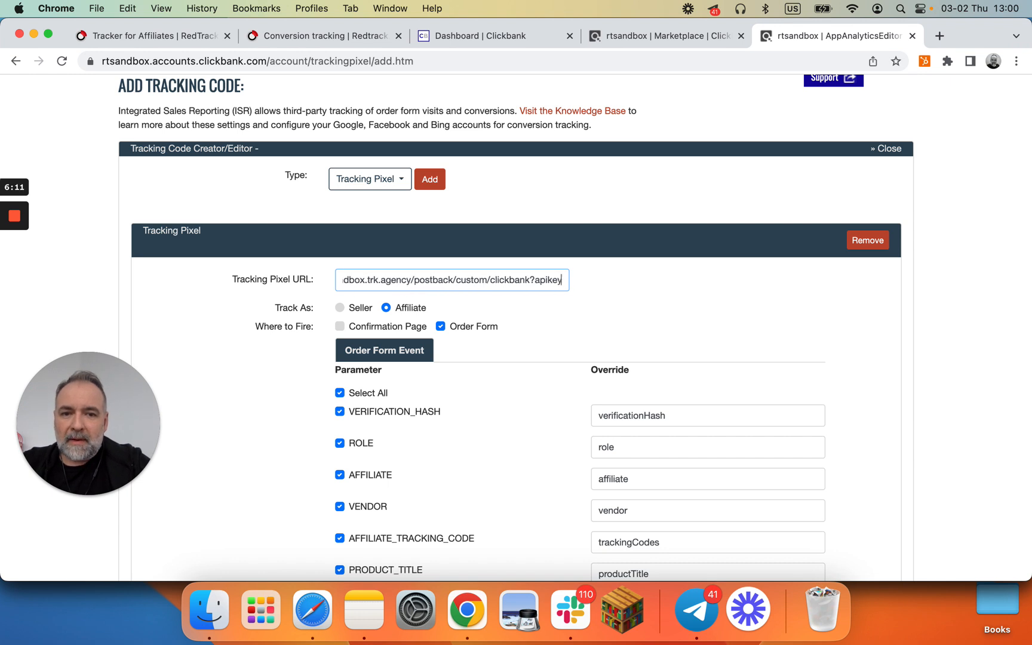
{"action": "key", "text": "Left"}
{"action": "key", "text": "Left"}
{"action": "key", "text": "Left"}
{"action": "key", "text": "Left"}
{"action": "key", "text": "Left"}
{"action": "key", "text": "Left"}
{"action": "key", "text": "Left"}
{"action": "key", "text": "Left"}
{"action": "key", "text": "Left"}
{"action": "key", "text": "Left"}
{"action": "key", "text": "Left"}
{"action": "key", "text": "Left"}
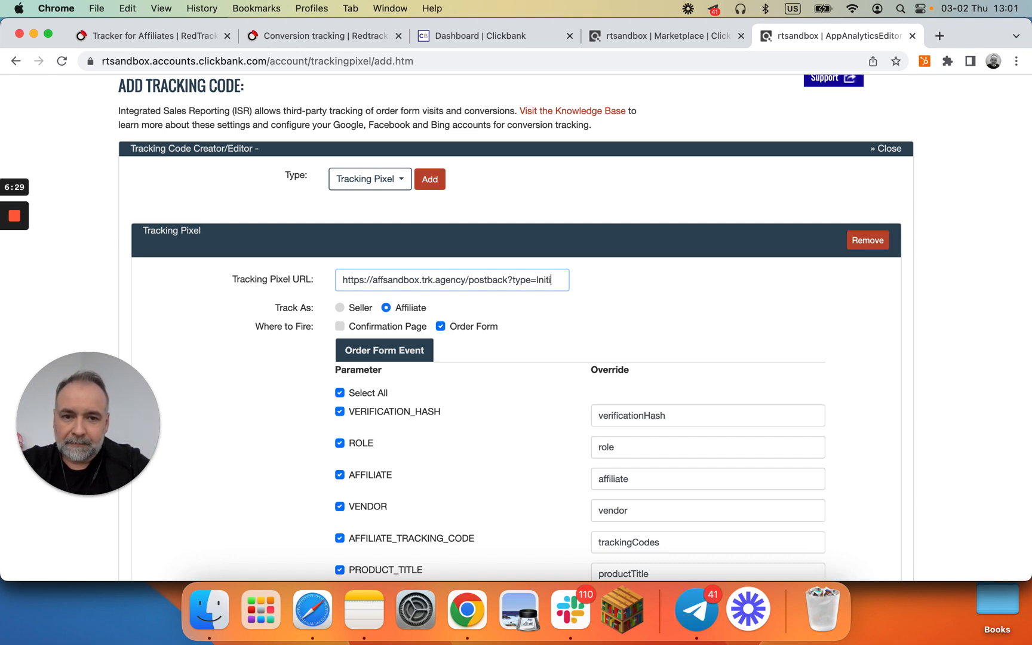
{"action": "type", "text": "teCheckp"}
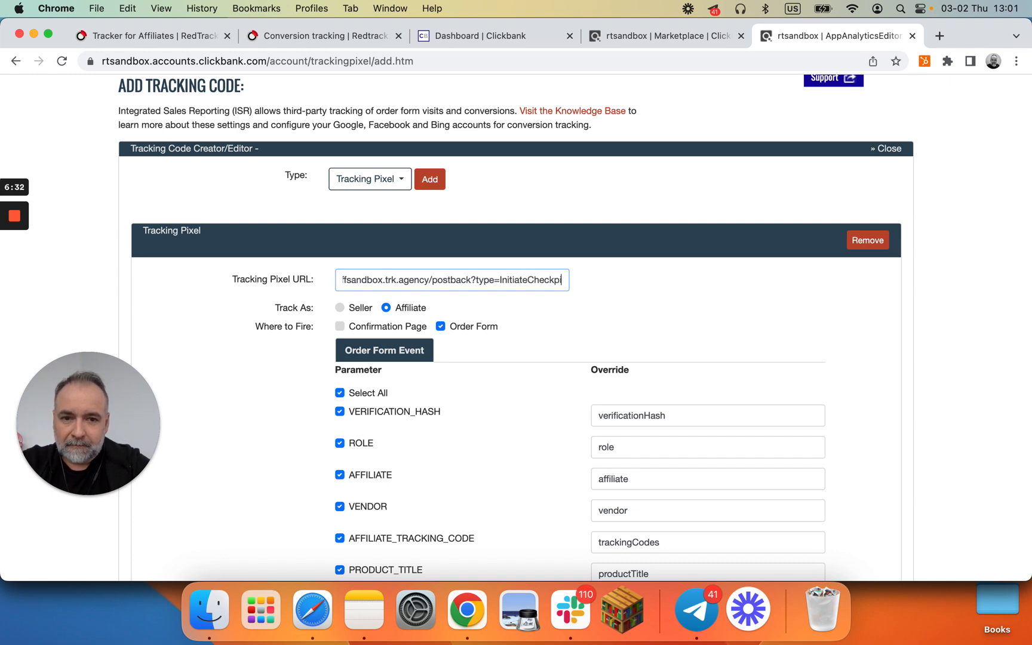
{"action": "key", "text": "BackSpace"}
{"action": "type", "text": "out"}
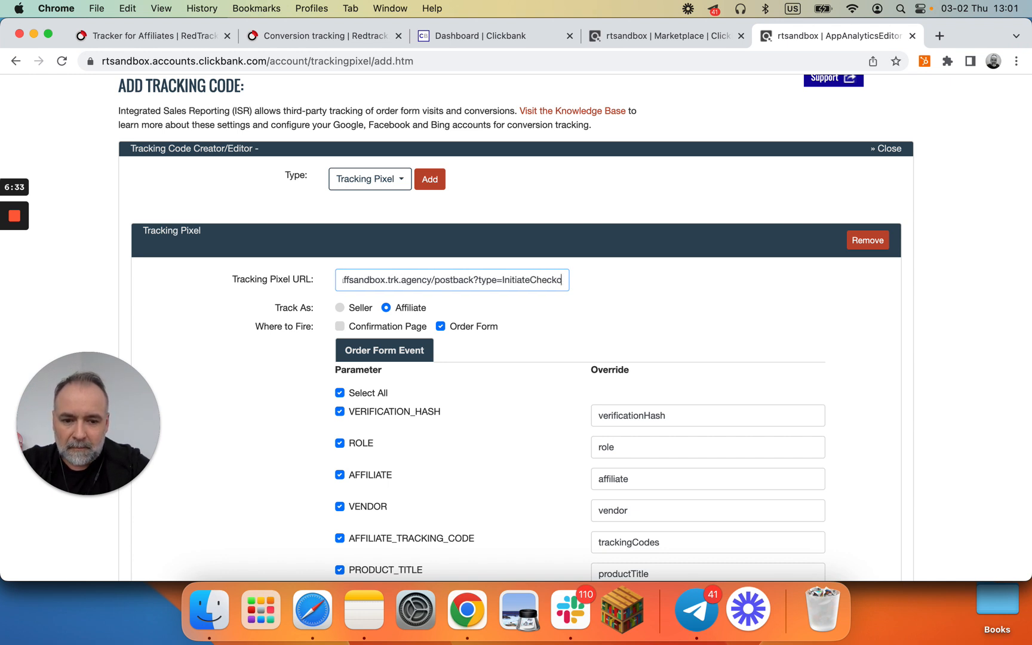
{"action": "scroll", "coordinate": [457, 281], "scroll_direction": "left", "scroll_amount": 1}
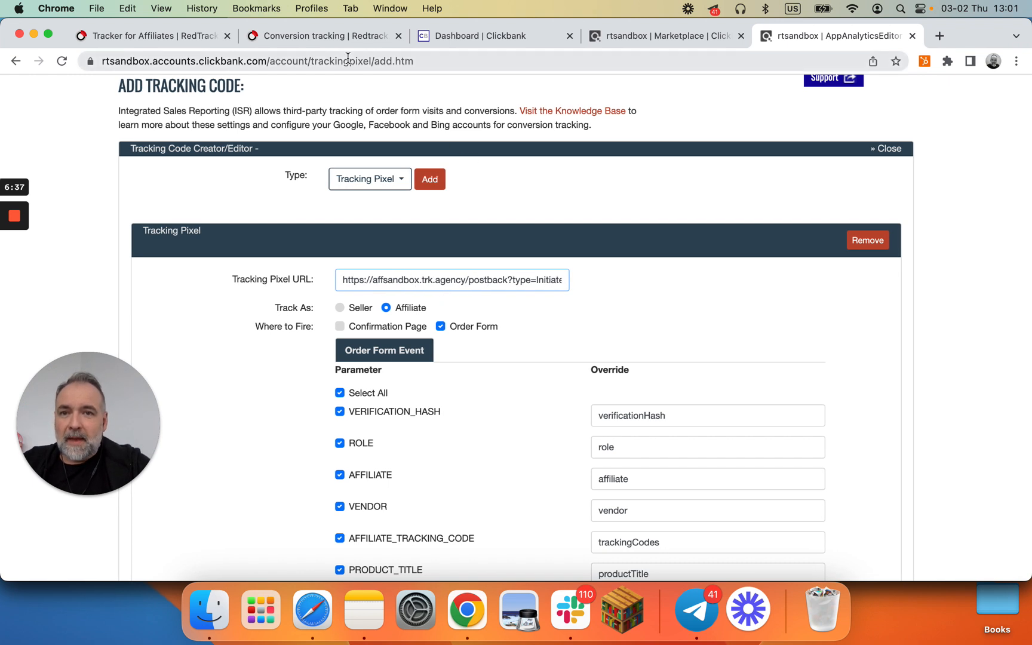
Step: Compare against RedTrack's conversion tracking postback URL and complete the first pixel's type as InitiateCheckout
{"action": "left_click", "coordinate": [338, 37]}
{"action": "scroll", "coordinate": [356, 184], "scroll_direction": "up", "scroll_amount": 5}
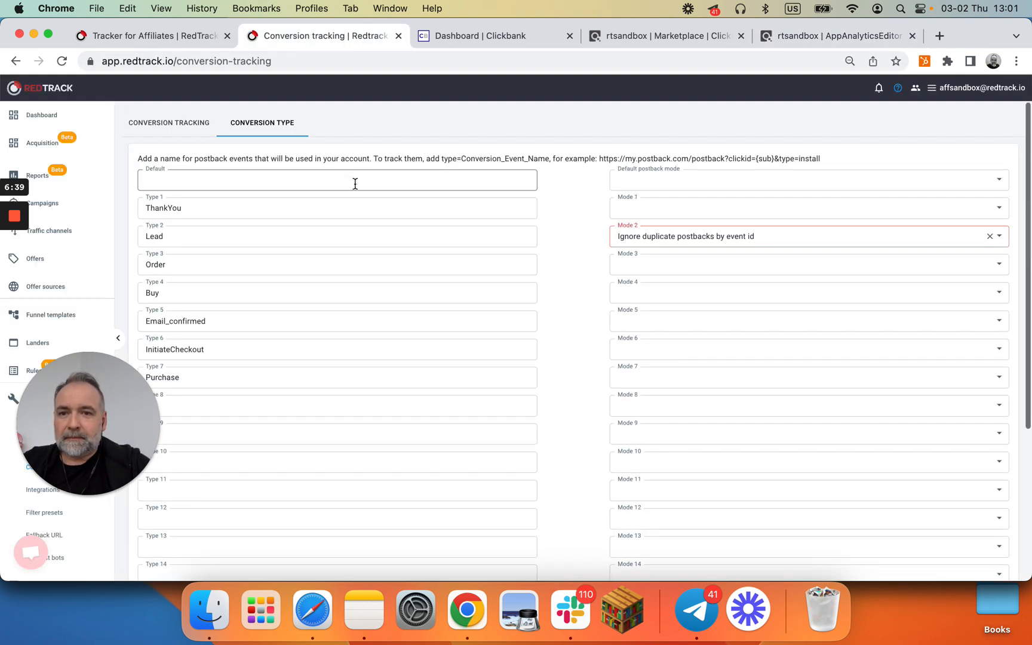
{"action": "left_click", "coordinate": [180, 122]}
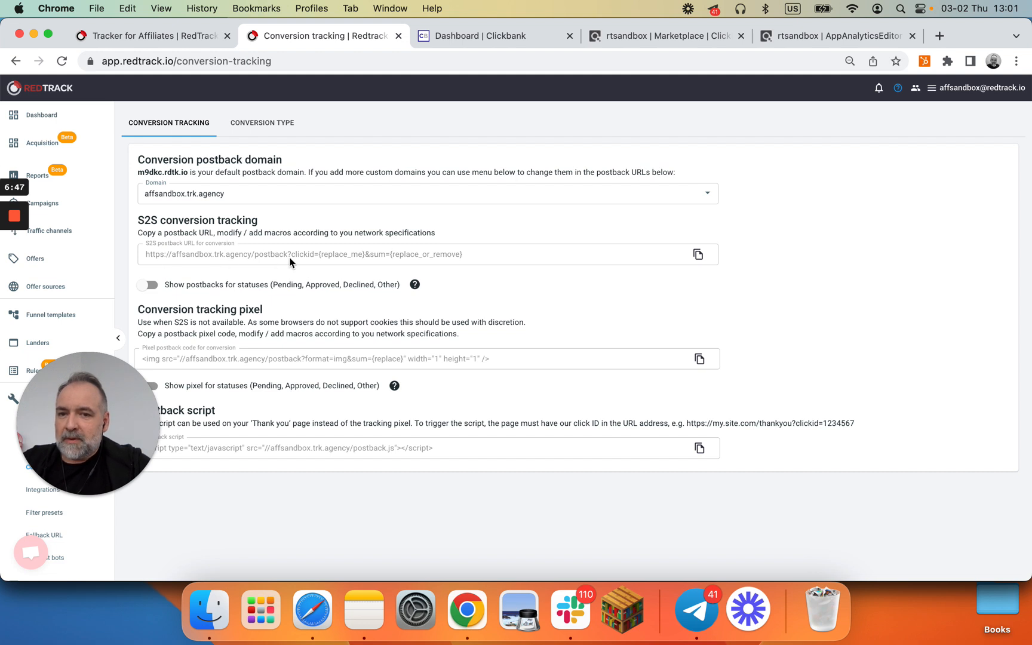
{"action": "left_click", "coordinate": [814, 42]}
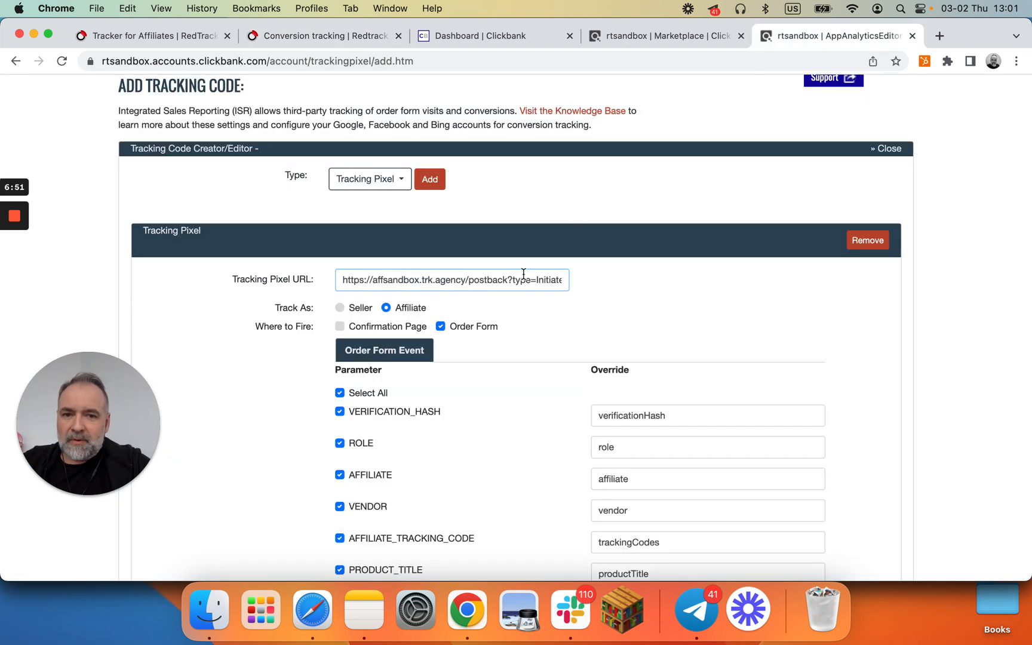
{"action": "type", "text": "Checkout"}
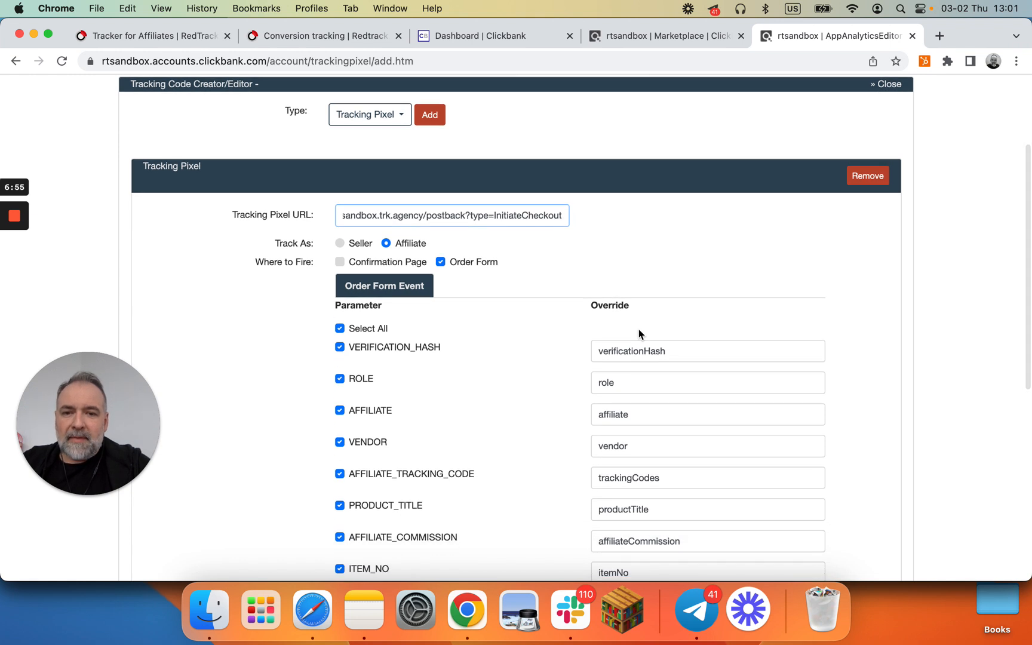
Step: Set the AFFILIATE_TRACKING_CODE override to clickid and the PRODUCT_TITLE override to product
{"action": "scroll", "coordinate": [624, 335], "scroll_direction": "down", "scroll_amount": 3}
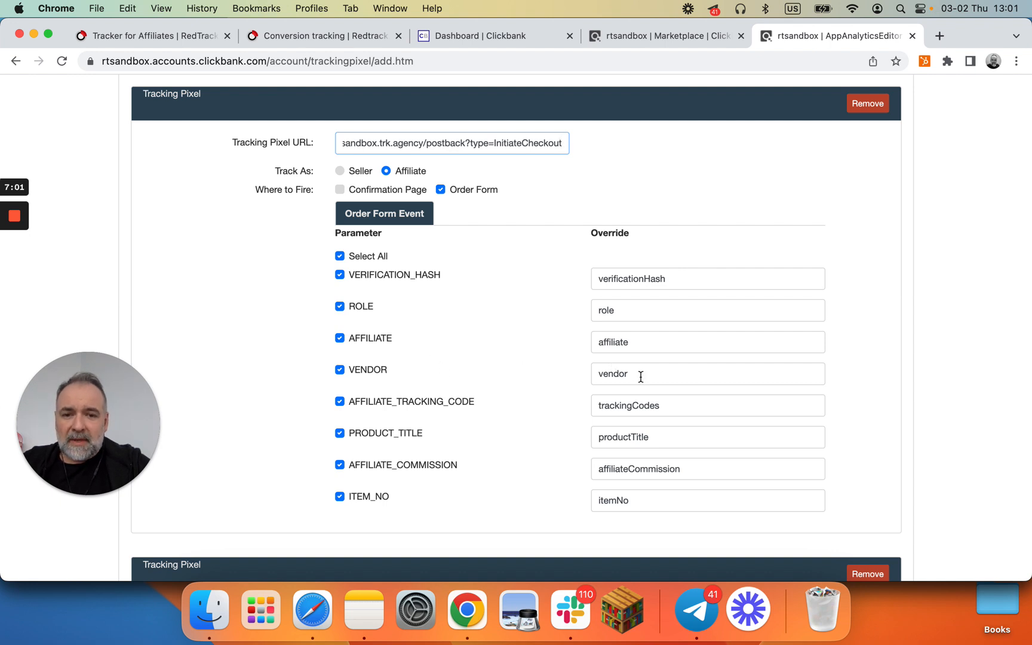
{"action": "left_click", "coordinate": [659, 406]}
{"action": "key", "text": "BackSpace"}
{"action": "key", "text": "BackSpace"}
{"action": "key", "text": "BackSpace"}
{"action": "key", "text": "BackSpace"}
{"action": "key", "text": "BackSpace"}
{"action": "key", "text": "BackSpace"}
{"action": "key", "text": "BackSpace"}
{"action": "key", "text": "BackSpace"}
{"action": "key", "text": "BackSpace"}
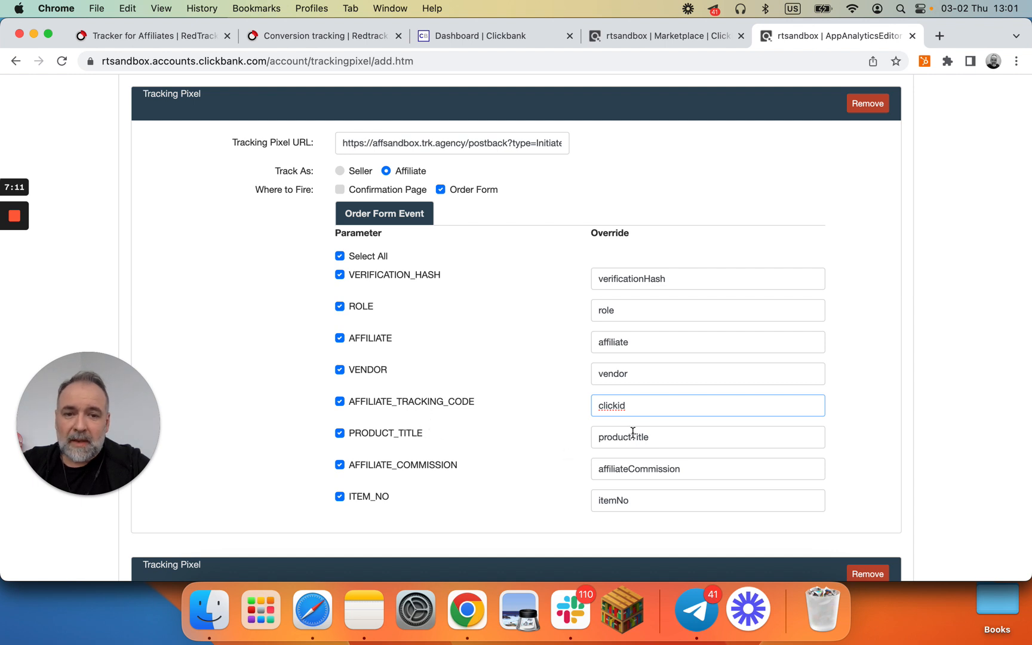
{"action": "left_click", "coordinate": [664, 440]}
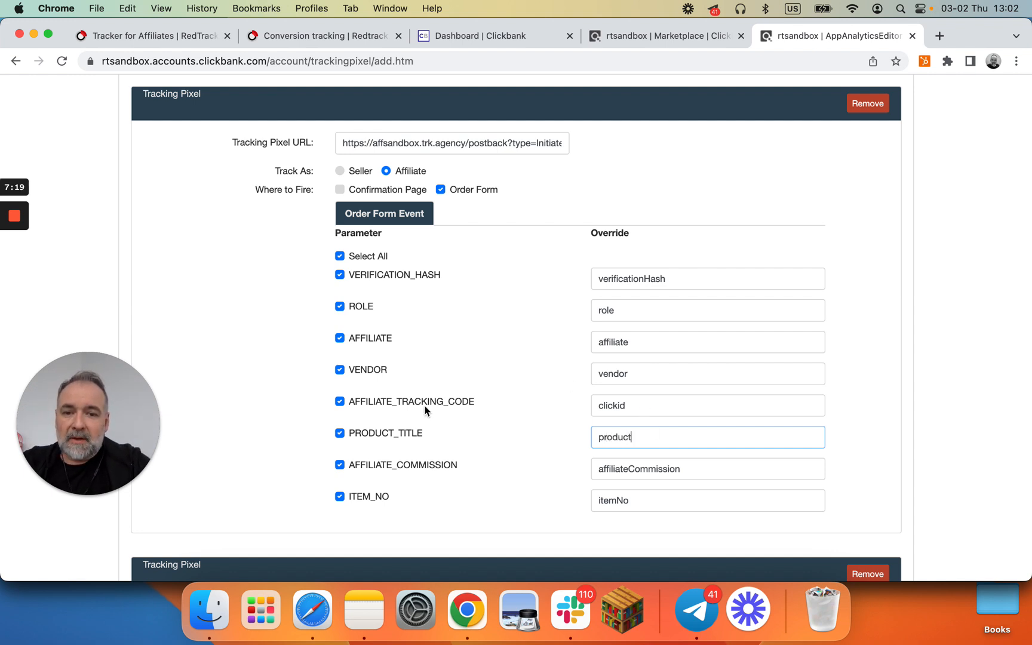
Step: Uncheck the VENDOR, AFFILIATE, ROLE, AFFILIATE_COMMISSION and ITEM_NO parameters for the first pixel
{"action": "left_click", "coordinate": [340, 369]}
{"action": "left_click", "coordinate": [340, 338]}
{"action": "left_click", "coordinate": [339, 306]}
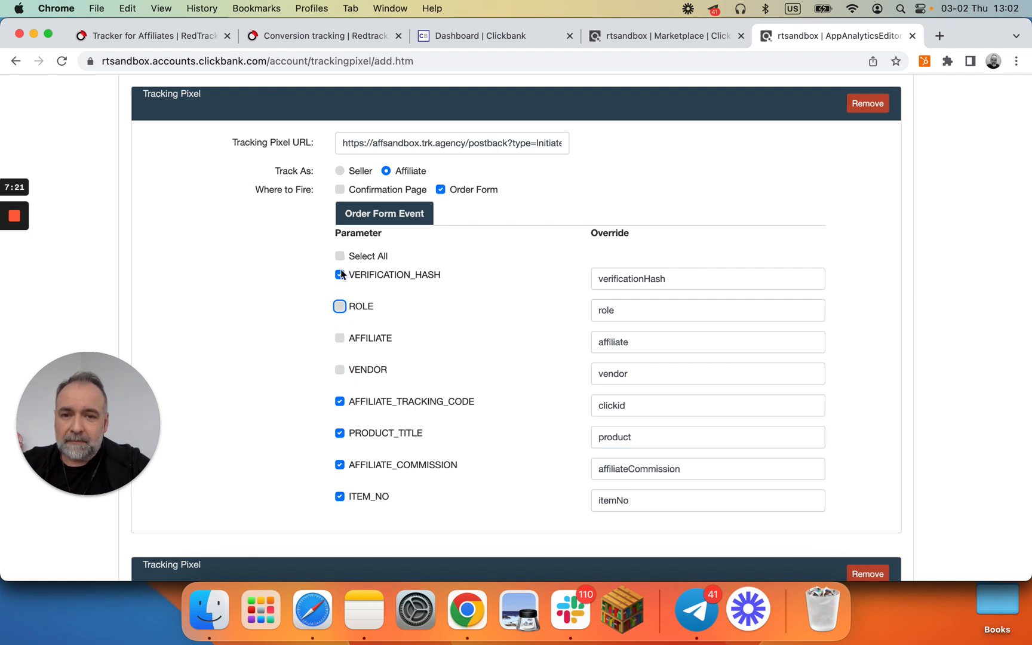
{"action": "left_click", "coordinate": [340, 465]}
{"action": "left_click", "coordinate": [340, 496]}
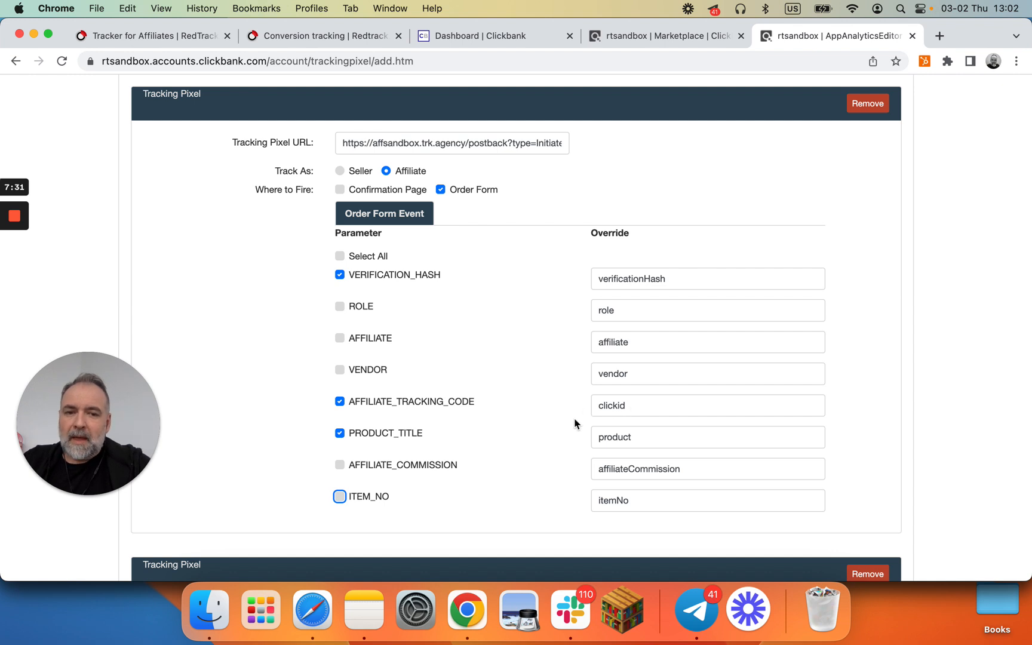
{"action": "scroll", "coordinate": [518, 325], "scroll_direction": "up", "scroll_amount": 2}
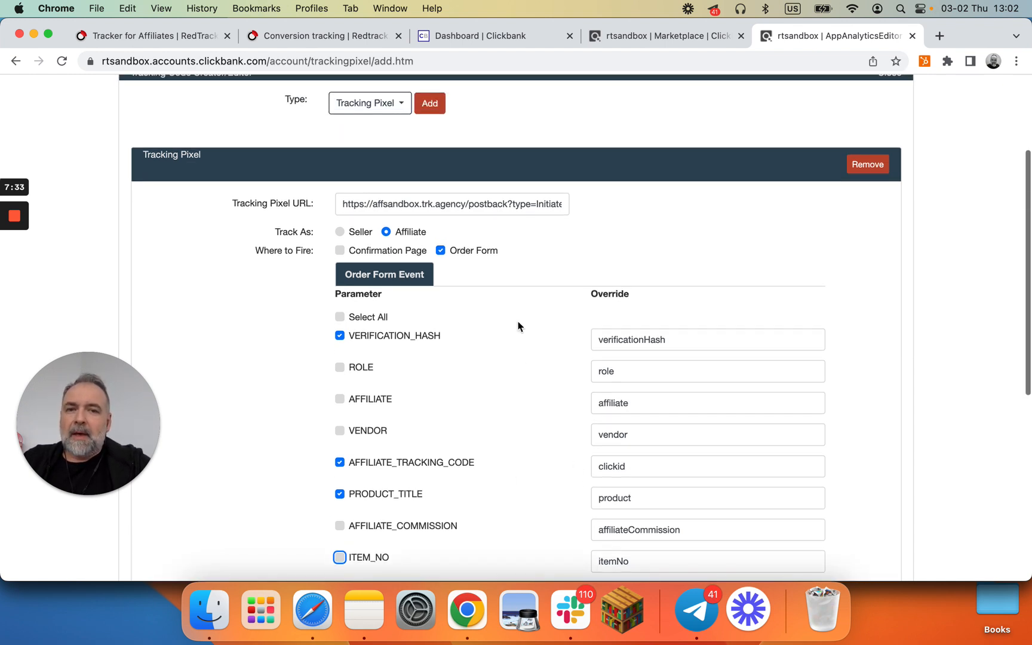
{"action": "left_click", "coordinate": [530, 203]}
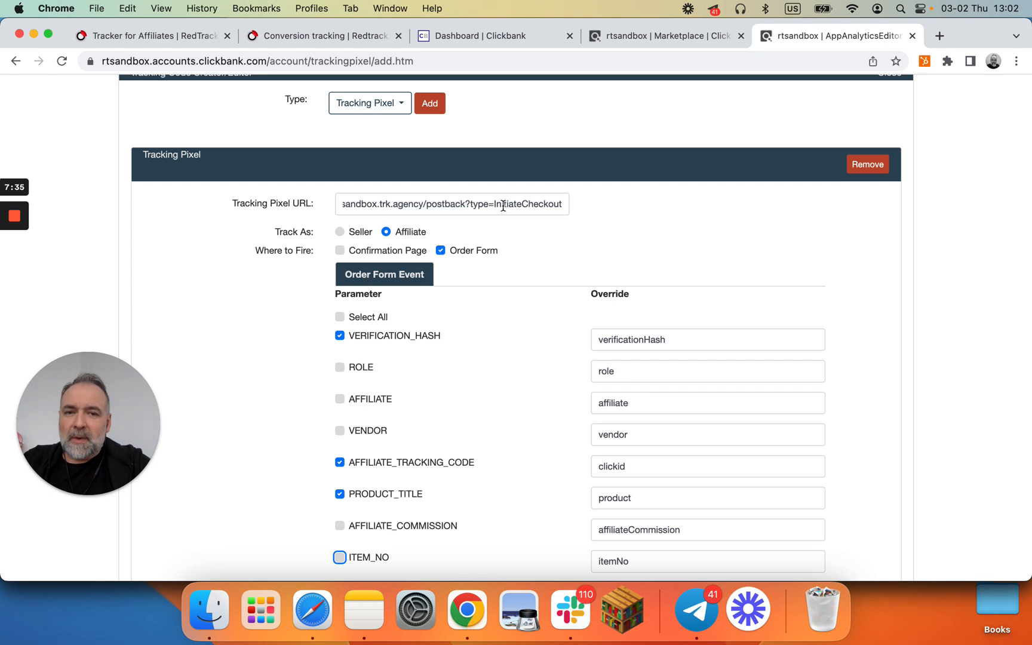
{"action": "scroll", "coordinate": [570, 276], "scroll_direction": "down", "scroll_amount": 3}
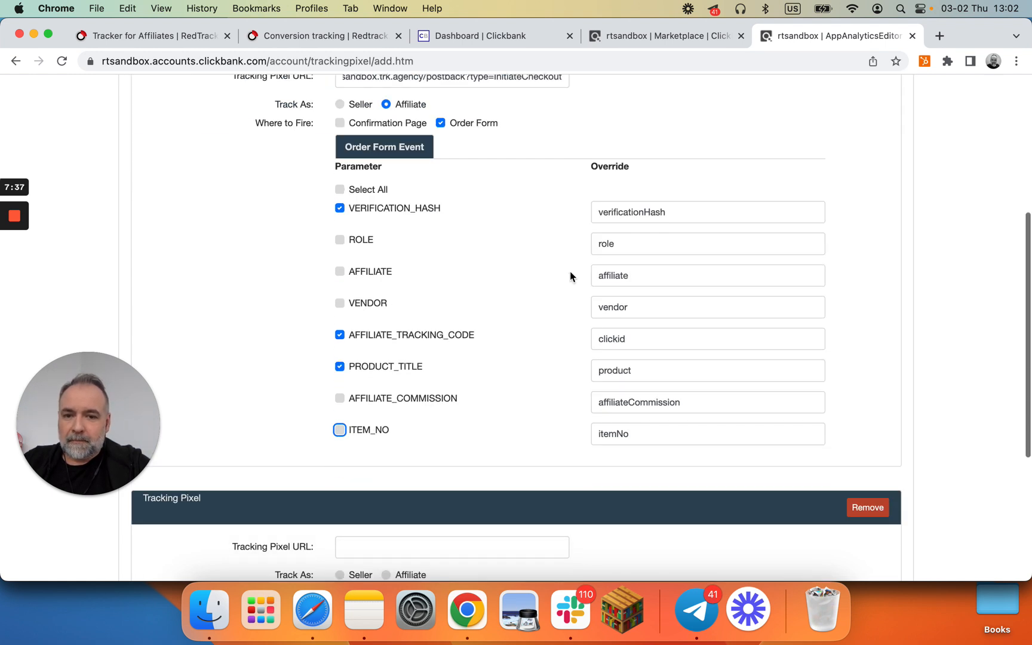
{"action": "scroll", "coordinate": [569, 276], "scroll_direction": "down", "scroll_amount": 3}
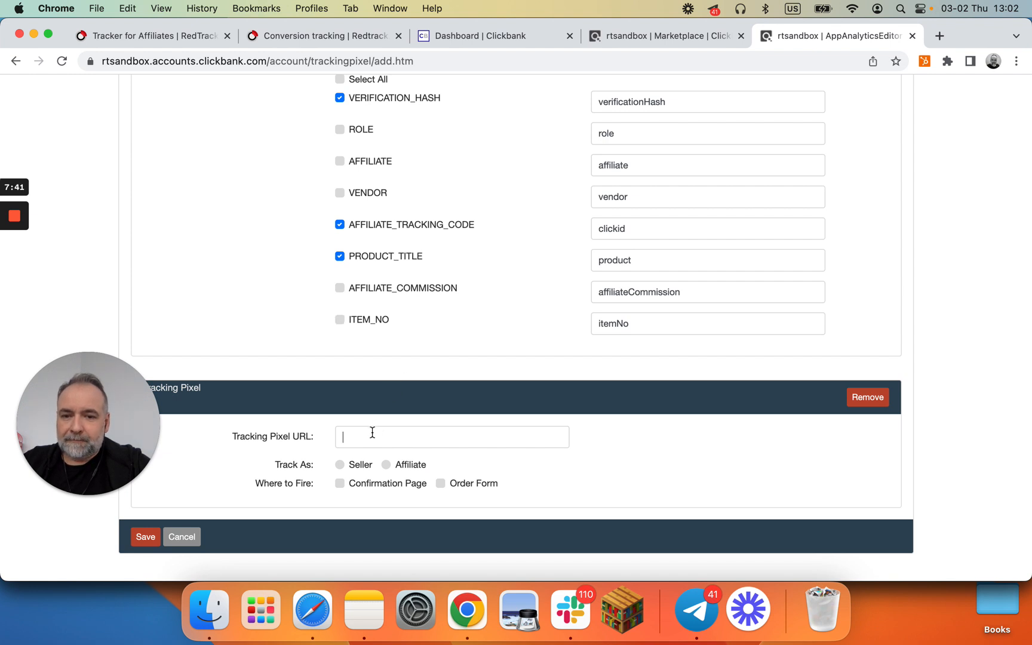
{"action": "key", "text": "super+v"}
{"action": "key", "text": "Left"}
{"action": "key", "text": "Left"}
{"action": "key", "text": "Left"}
{"action": "key", "text": "Left"}
{"action": "key", "text": "Left"}
{"action": "key", "text": "Left"}
{"action": "key", "text": "Left"}
{"action": "key", "text": "Left"}
{"action": "key", "text": "Left"}
{"action": "key", "text": "Left"}
{"action": "key", "text": "Left"}
{"action": "key", "text": "Left"}
{"action": "key", "text": "Left"}
{"action": "key", "text": "Left"}
{"action": "key", "text": "Left"}
{"action": "key", "text": "Left"}
{"action": "key", "text": "Left"}
{"action": "key", "text": "Left"}
{"action": "key", "text": "Left"}
{"action": "key", "text": "Left"}
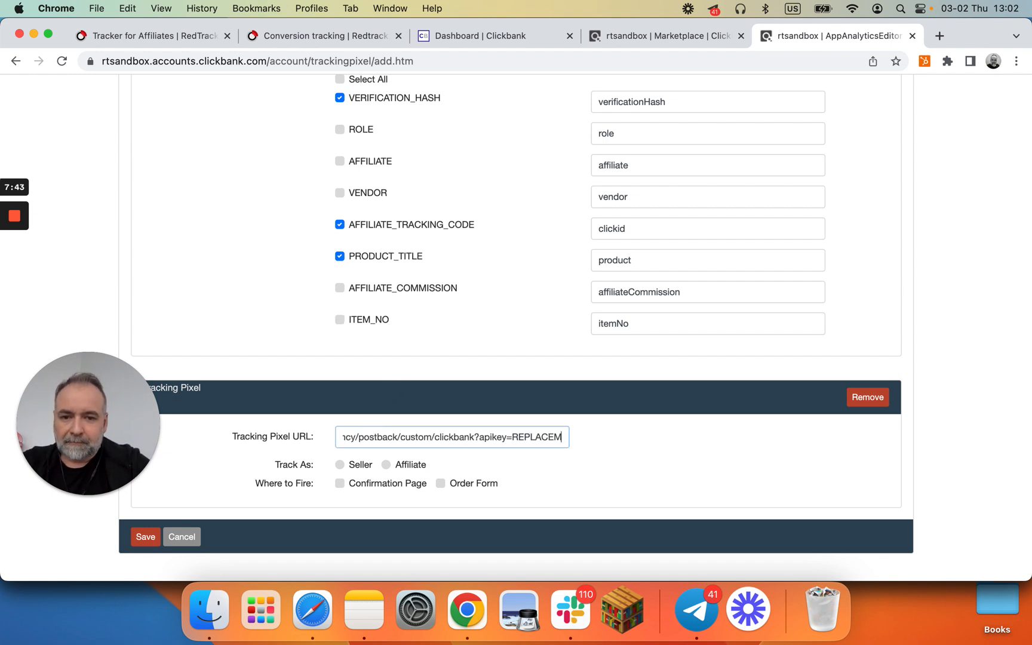
{"action": "key", "text": "BackSpace"}
{"action": "key", "text": "BackSpace"}
{"action": "key", "text": "BackSpace"}
{"action": "key", "text": "BackSpace"}
{"action": "key", "text": "BackSpace"}
{"action": "key", "text": "BackSpace"}
{"action": "key", "text": "BackSpace"}
{"action": "key", "text": "BackSpace"}
{"action": "key", "text": "BackSpace"}
{"action": "key", "text": "BackSpace"}
{"action": "key", "text": "BackSpace"}
{"action": "key", "text": "BackSpace"}
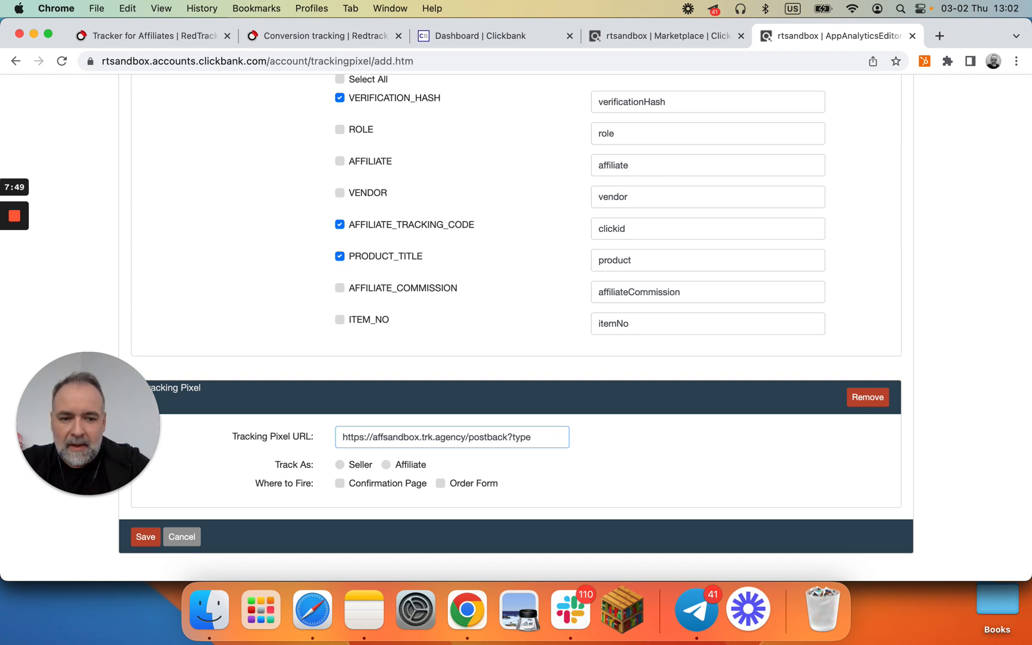
{"action": "type", "text": "hase"}
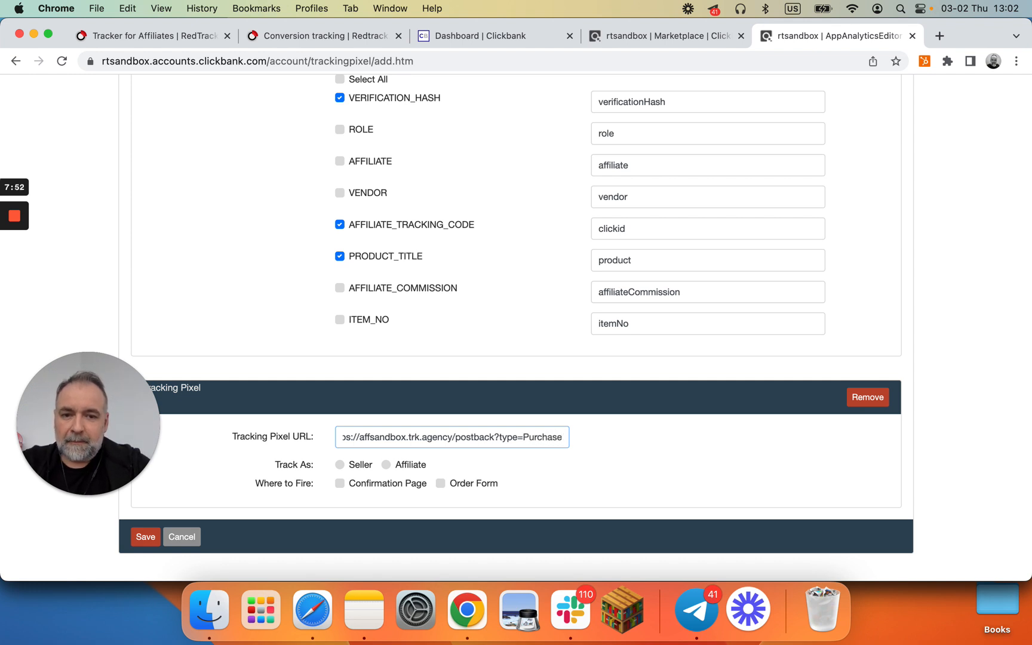
{"action": "scroll", "coordinate": [516, 328], "scroll_direction": "down", "scroll_amount": 2}
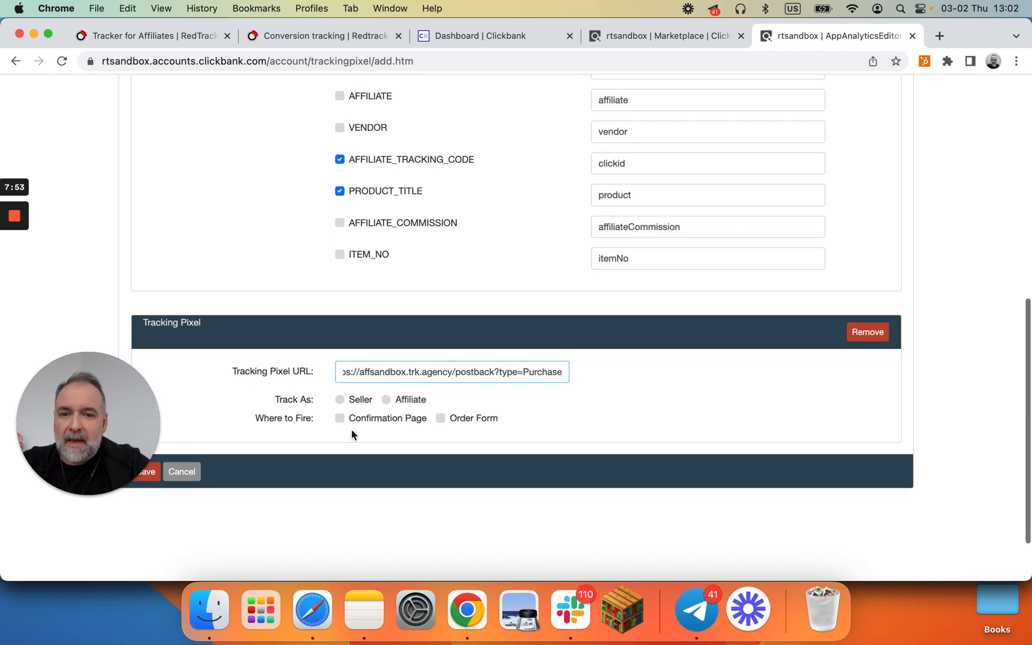
Step: Set the second pixel to track as Affiliate and fire on the Confirmation Page
{"action": "left_click", "coordinate": [385, 401]}
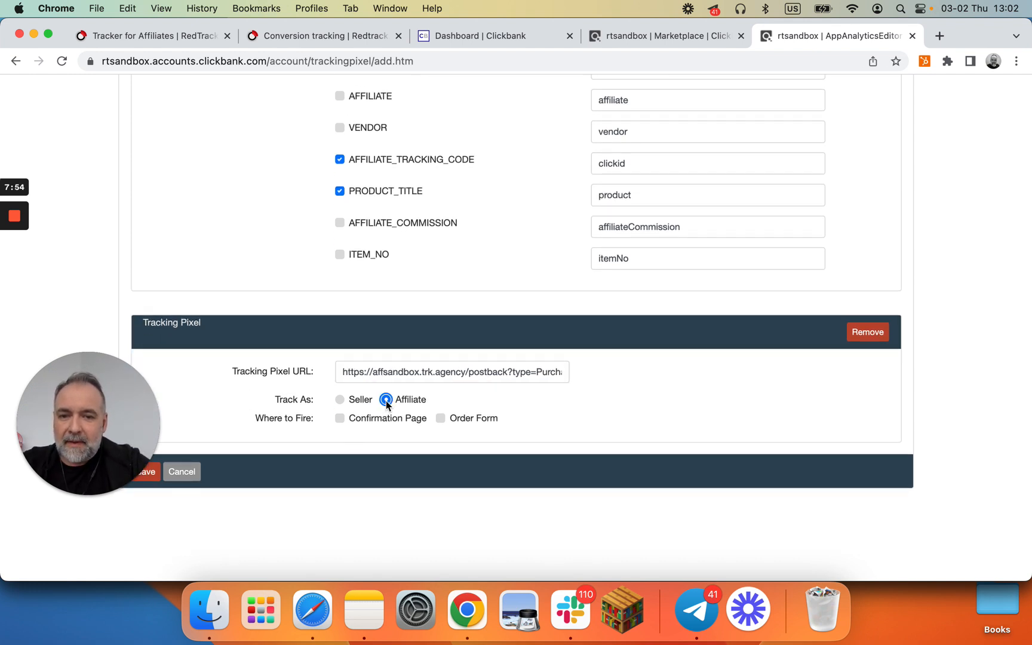
{"action": "left_click", "coordinate": [345, 420]}
{"action": "scroll", "coordinate": [452, 352], "scroll_direction": "up", "scroll_amount": 5}
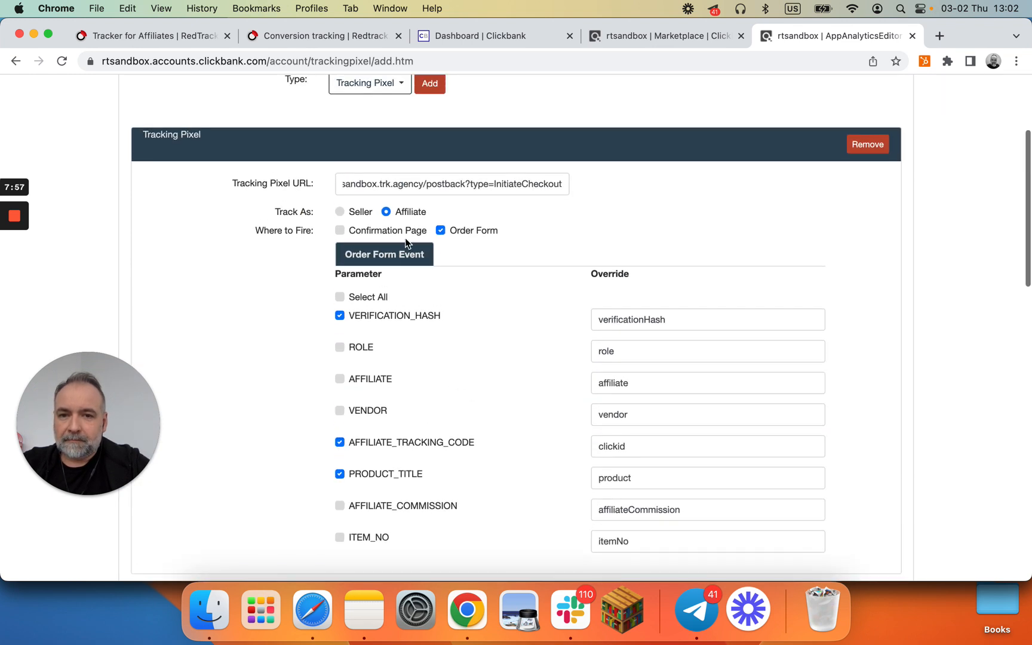
{"action": "scroll", "coordinate": [493, 410], "scroll_direction": "down", "scroll_amount": 15}
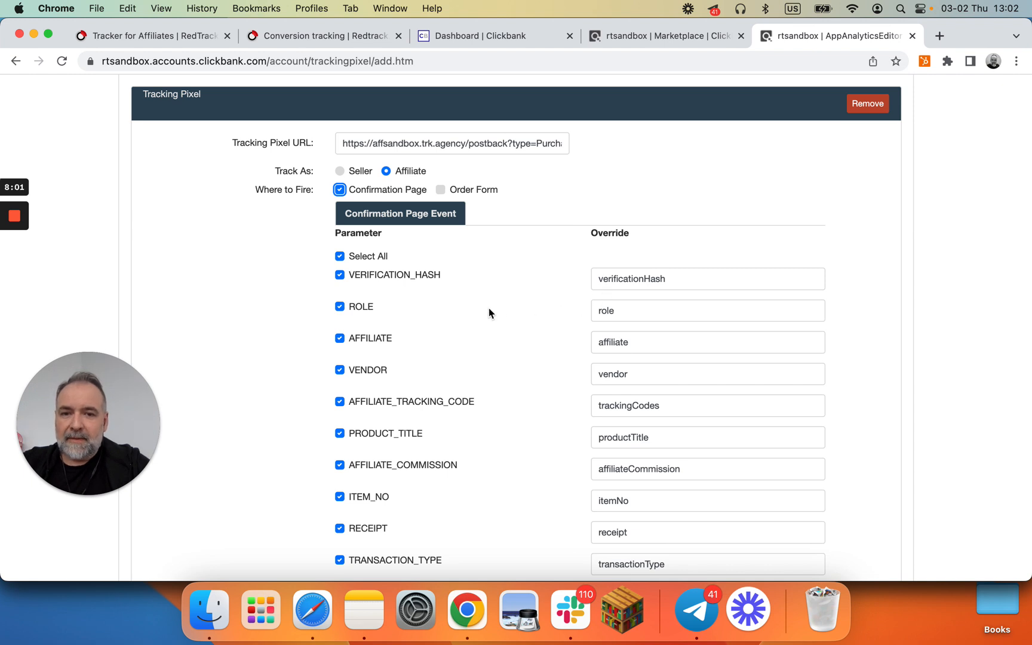
Step: Set the second pixel's AFFILIATE_TRACKING_CODE override to clickid and PRODUCT_TITLE override to product
{"action": "scroll", "coordinate": [509, 359], "scroll_direction": "down", "scroll_amount": 2}
{"action": "left_click", "coordinate": [675, 343]}
{"action": "key", "text": "BackSpace"}
{"action": "key", "text": "BackSpace"}
{"action": "key", "text": "BackSpace"}
{"action": "key", "text": "BackSpace"}
{"action": "key", "text": "BackSpace"}
{"action": "key", "text": "BackSpace"}
{"action": "key", "text": "BackSpace"}
{"action": "type", "text": "clickid"}
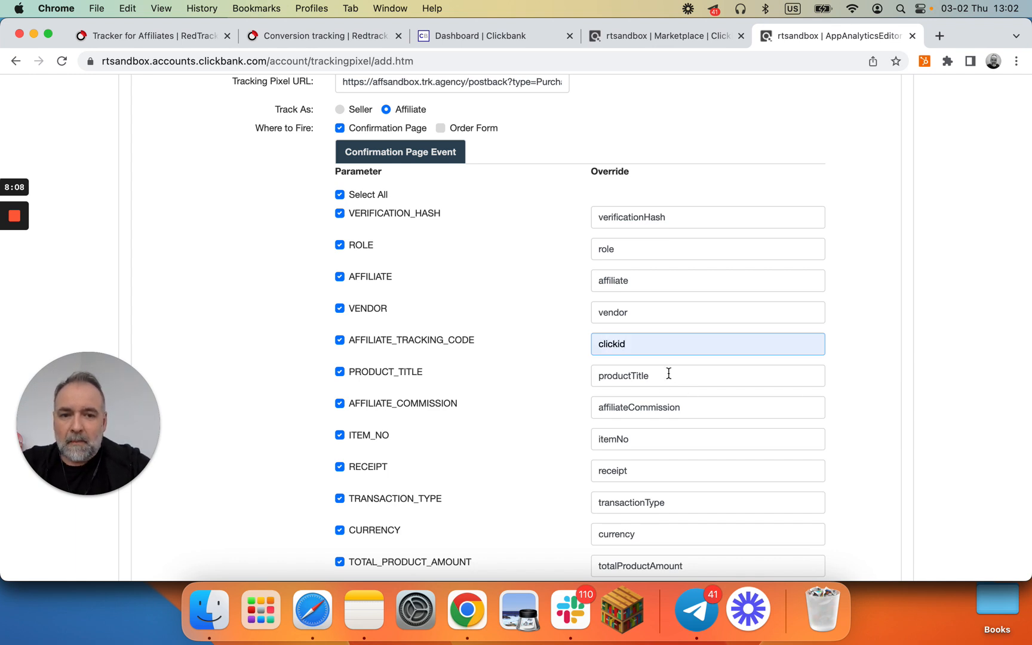
{"action": "left_click", "coordinate": [668, 373]}
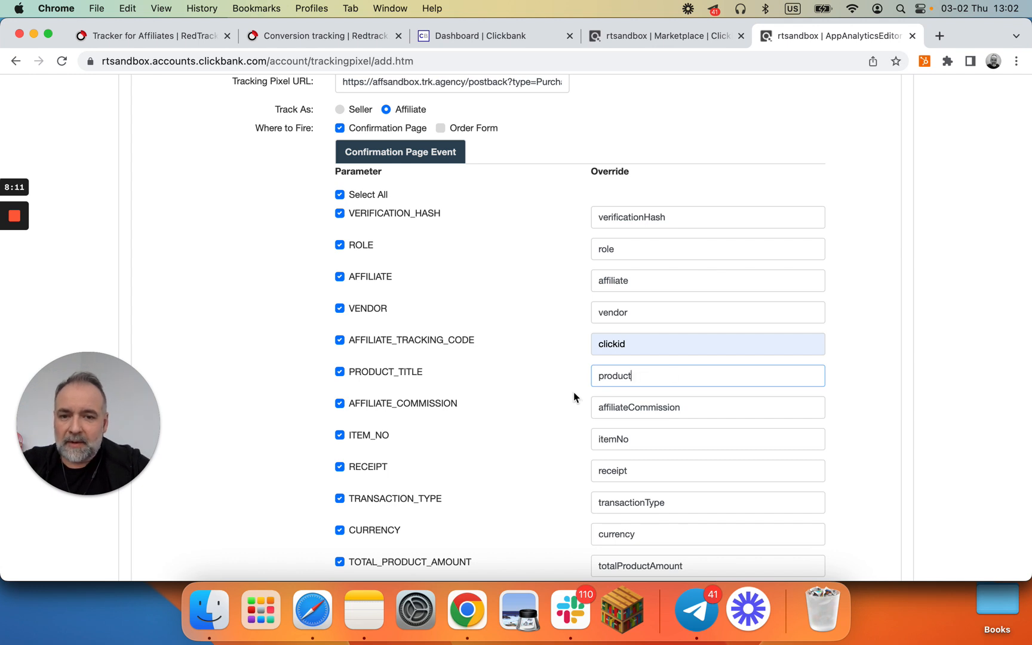
Step: Set the AFFILIATE_COMMISSION override to sum and the RECEIPT override to eventid
{"action": "left_click", "coordinate": [682, 411]}
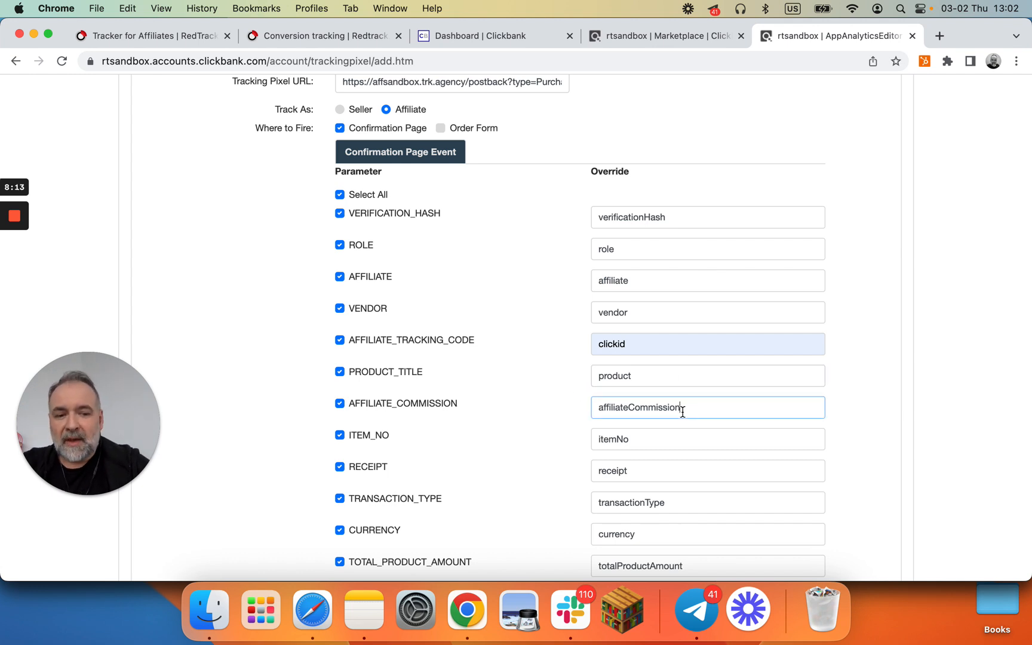
{"action": "key", "text": "BackSpace"}
{"action": "key", "text": "BackSpace"}
{"action": "key", "text": "BackSpace"}
{"action": "key", "text": "BackSpace"}
{"action": "key", "text": "BackSpace"}
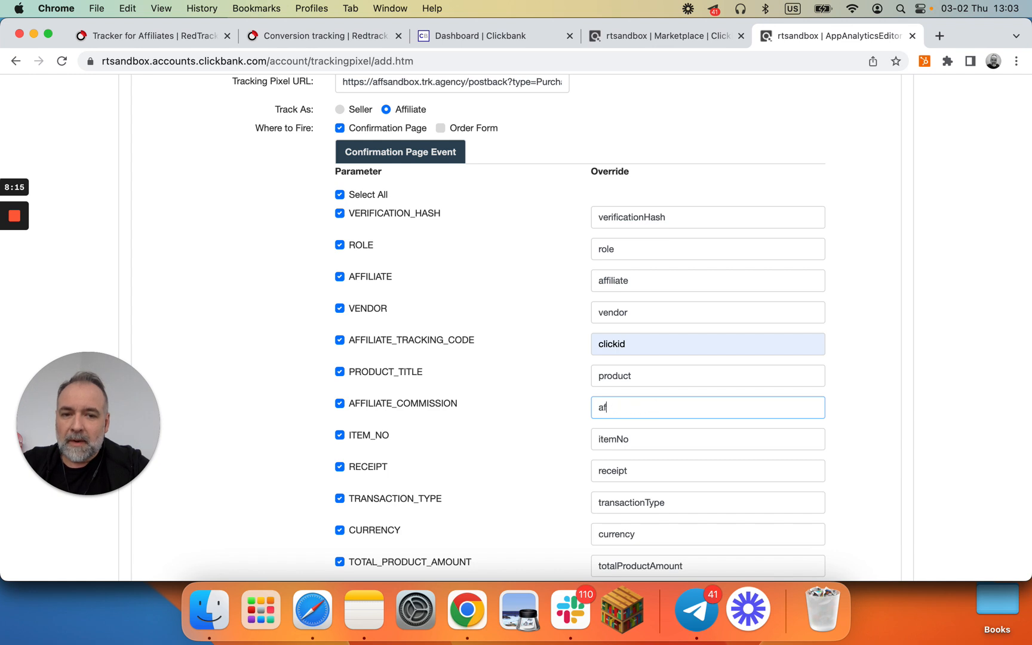
{"action": "type", "text": "sum"}
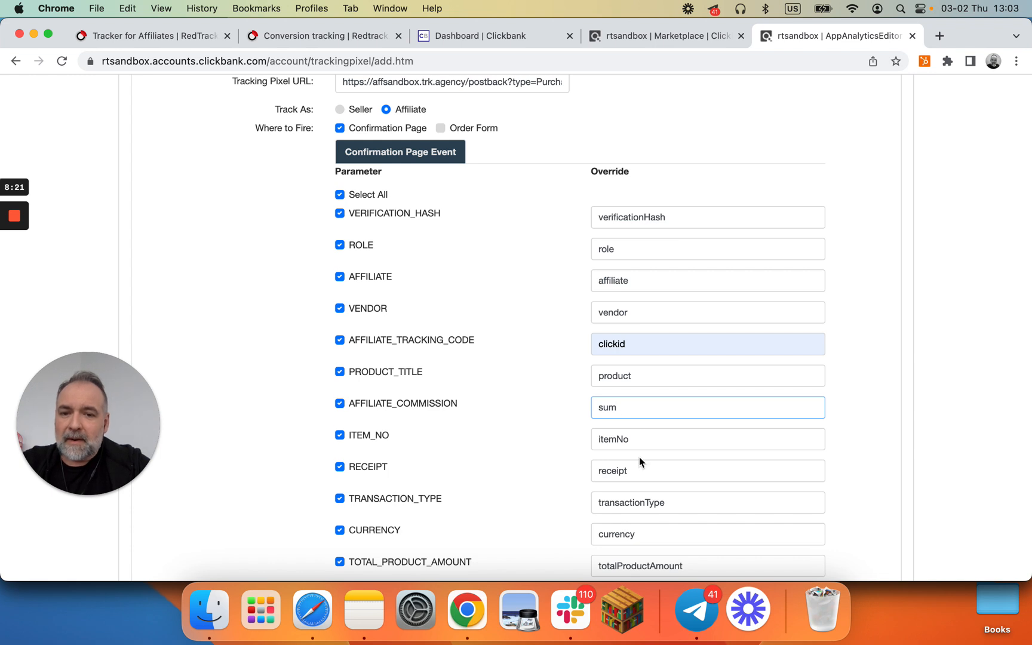
{"action": "scroll", "coordinate": [639, 457], "scroll_direction": "down", "scroll_amount": 1}
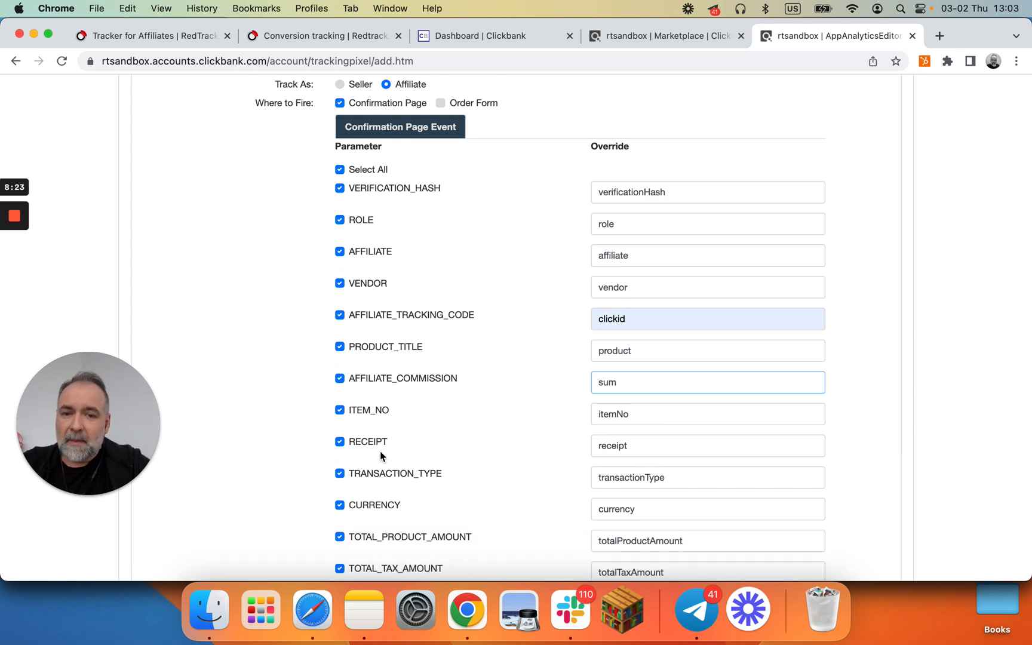
{"action": "left_click", "coordinate": [642, 448]}
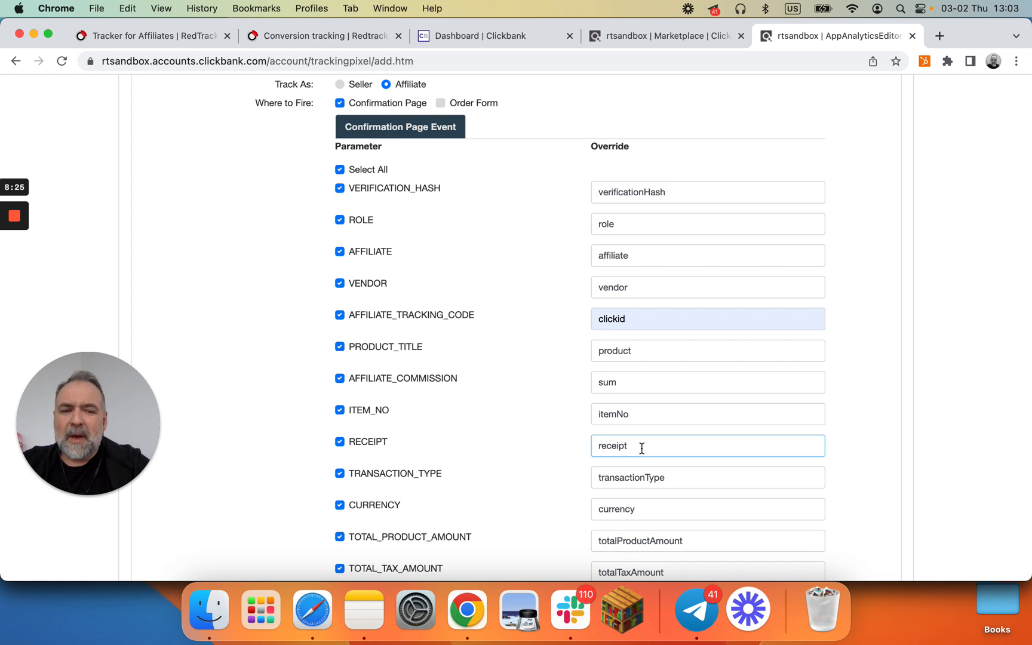
{"action": "type", "text": "eventid"}
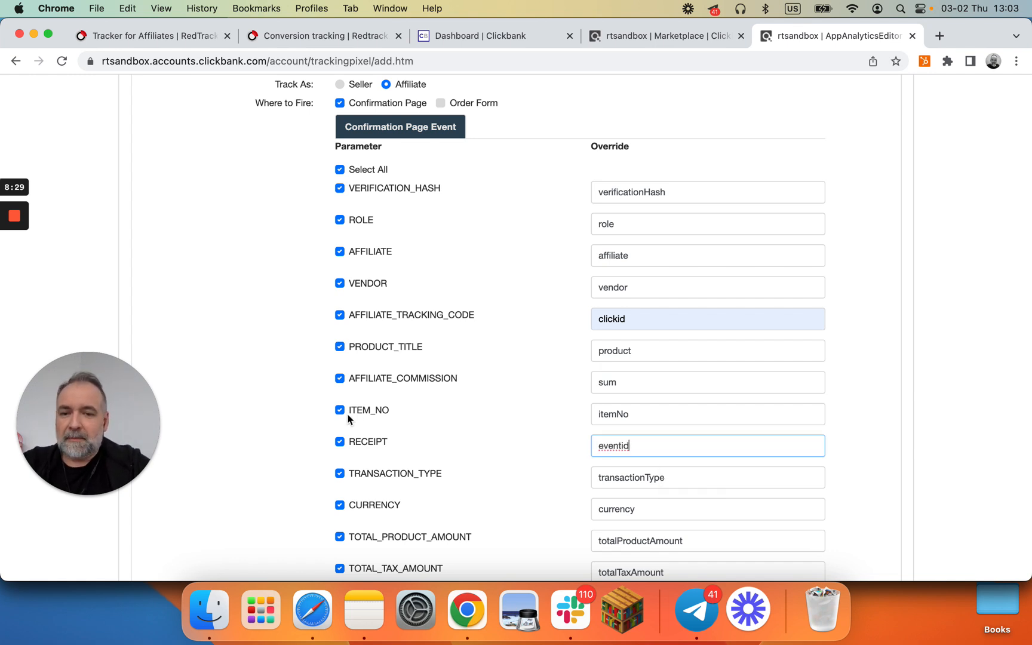
Step: Try to save the tracking code with both pixels
{"action": "left_click", "coordinate": [298, 423]}
{"action": "scroll", "coordinate": [452, 448], "scroll_direction": "down", "scroll_amount": 2}
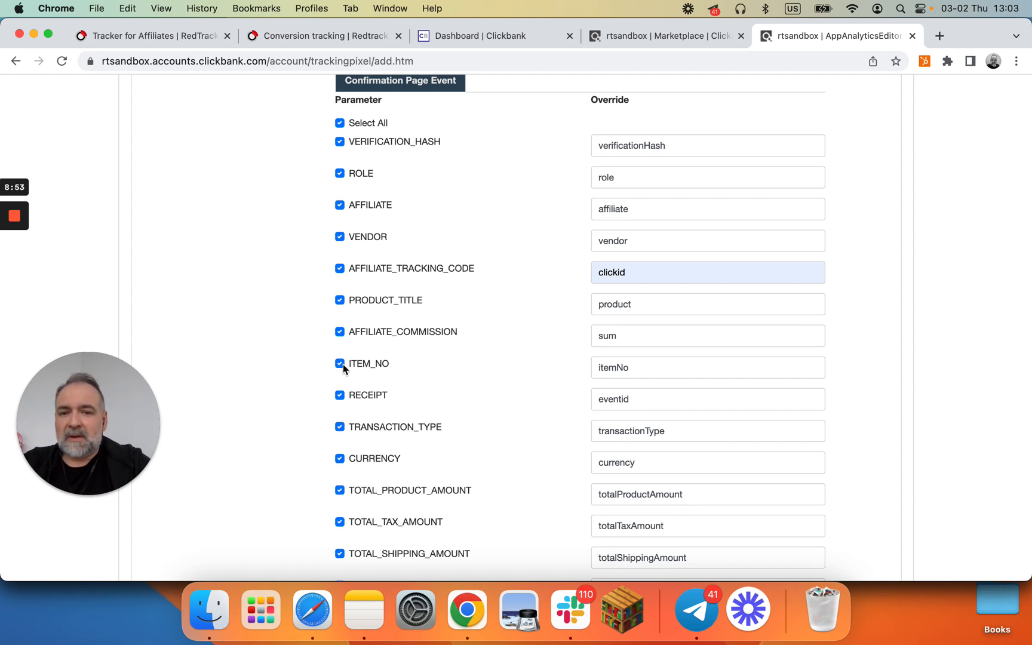
{"action": "scroll", "coordinate": [377, 352], "scroll_direction": "down", "scroll_amount": 5}
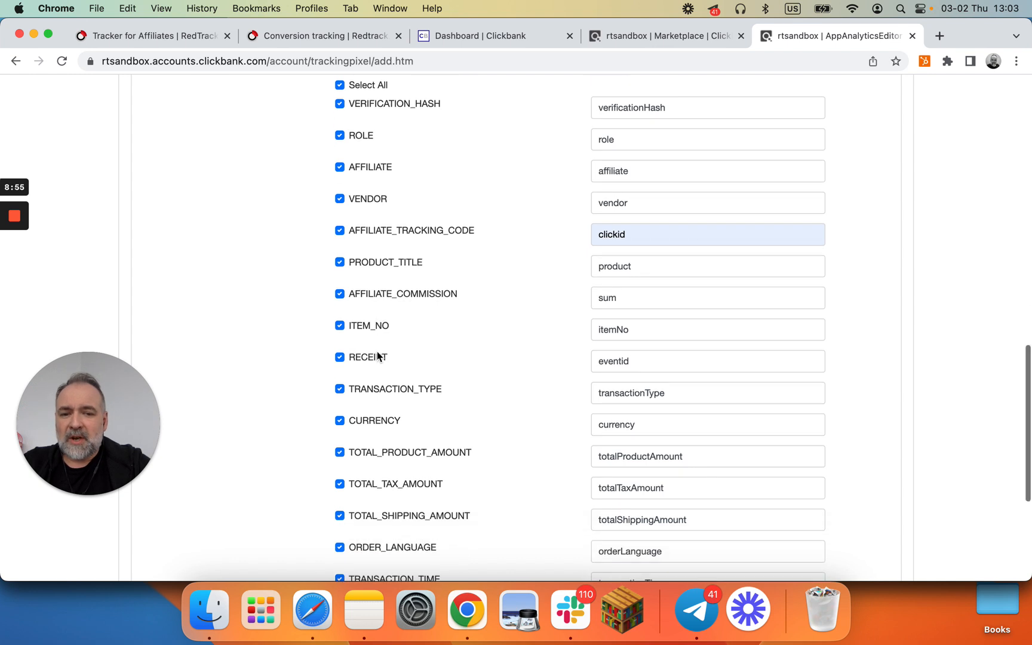
{"action": "scroll", "coordinate": [378, 356], "scroll_direction": "down", "scroll_amount": 1}
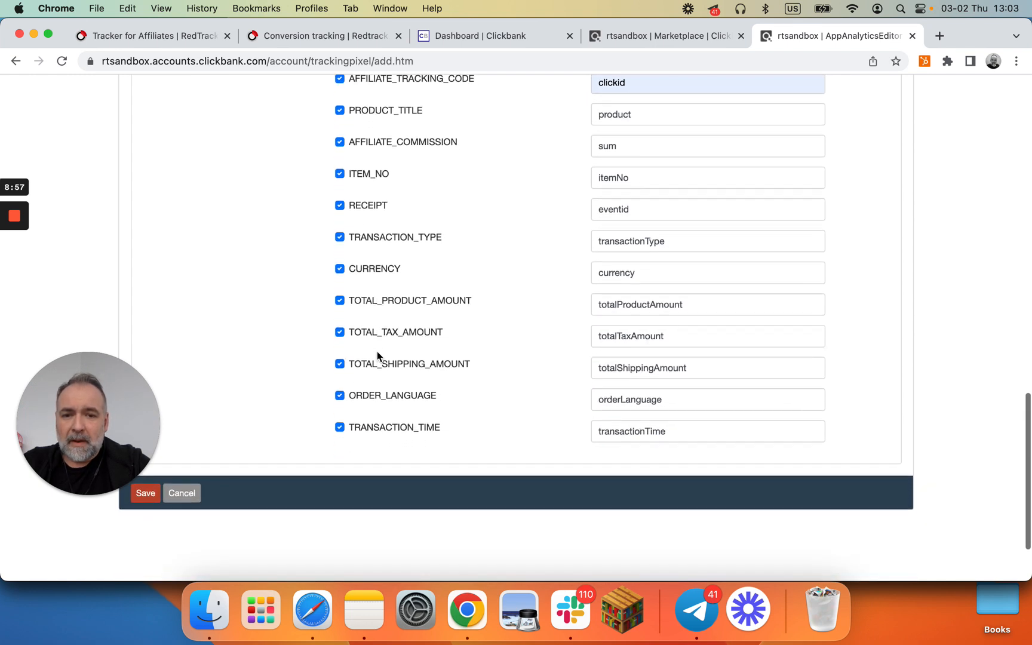
{"action": "left_click", "coordinate": [154, 495]}
{"action": "left_click_drag", "start_coordinate": [134, 447], "coordinate": [134, 384]}
{"action": "left_click", "coordinate": [144, 495]}
Step: Review both pixels' settings and save the tracking code
{"action": "scroll", "coordinate": [283, 345], "scroll_direction": "up", "scroll_amount": 6}
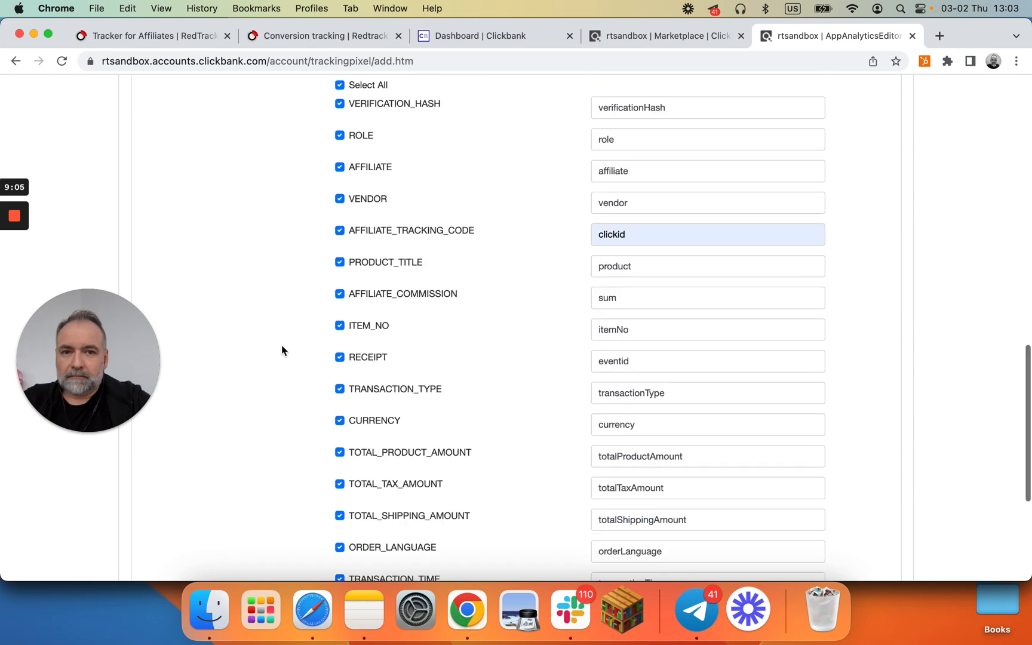
{"action": "scroll", "coordinate": [282, 351], "scroll_direction": "up", "scroll_amount": 10}
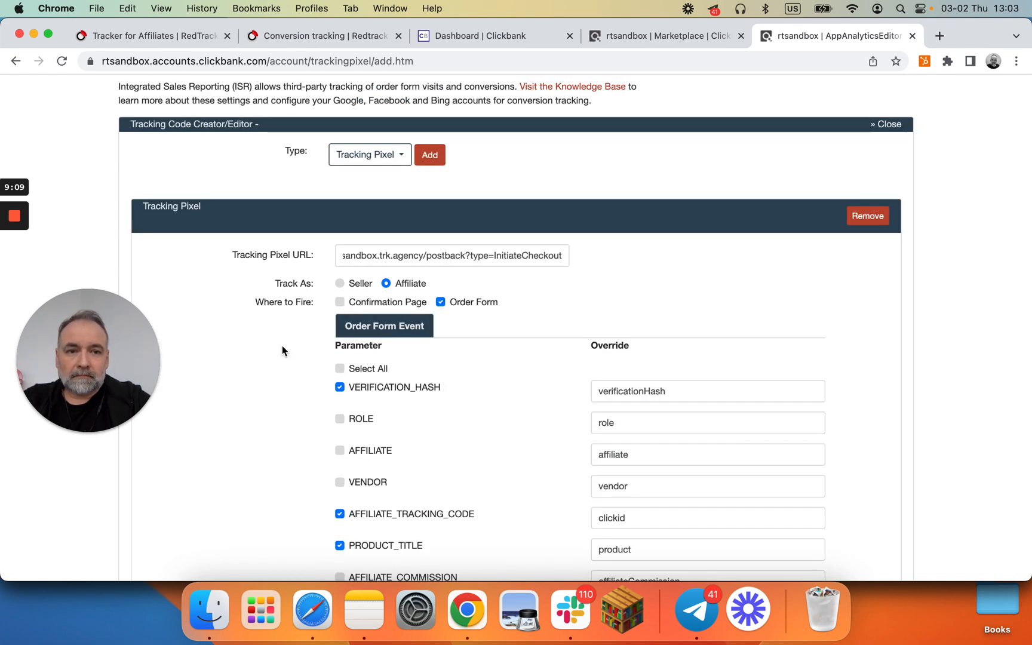
{"action": "scroll", "coordinate": [282, 346], "scroll_direction": "down", "scroll_amount": 2}
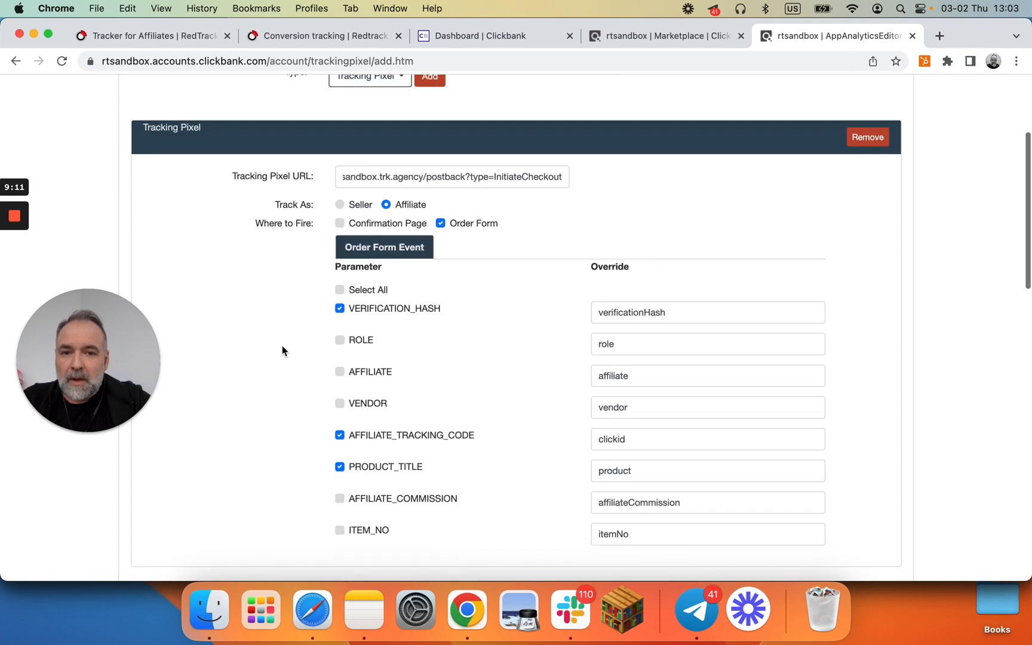
{"action": "scroll", "coordinate": [283, 350], "scroll_direction": "down", "scroll_amount": 4}
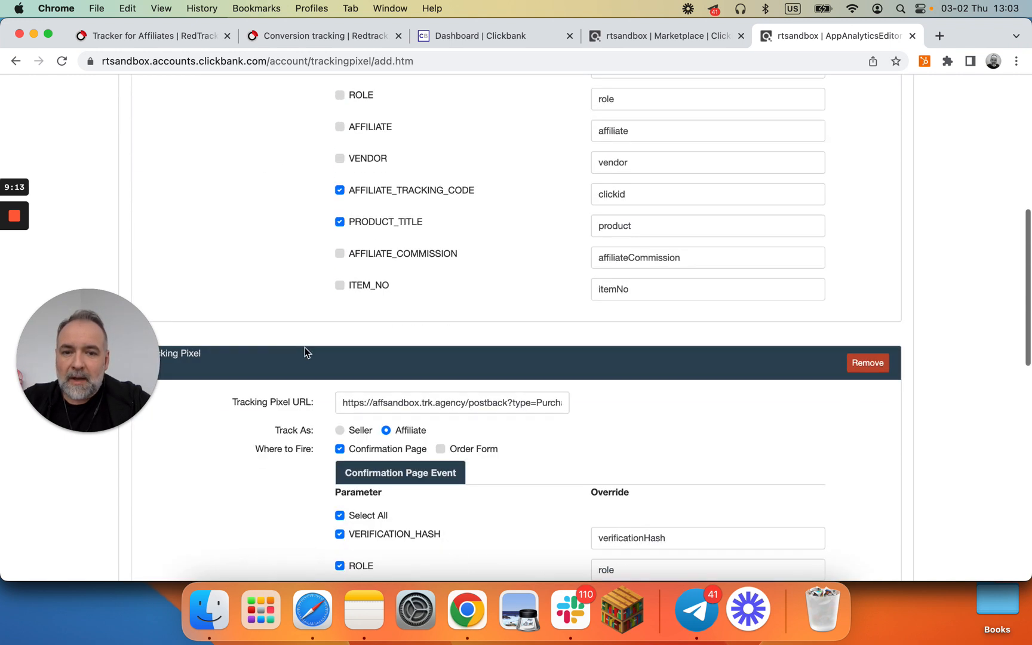
{"action": "scroll", "coordinate": [512, 405], "scroll_direction": "down", "scroll_amount": 12}
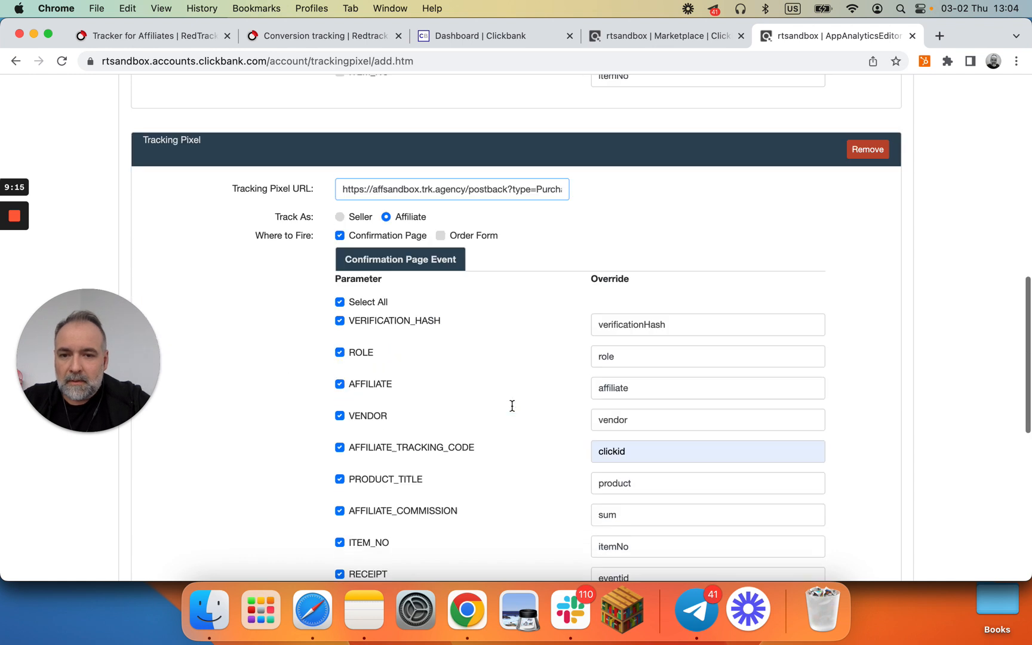
{"action": "scroll", "coordinate": [261, 448], "scroll_direction": "up", "scroll_amount": 2}
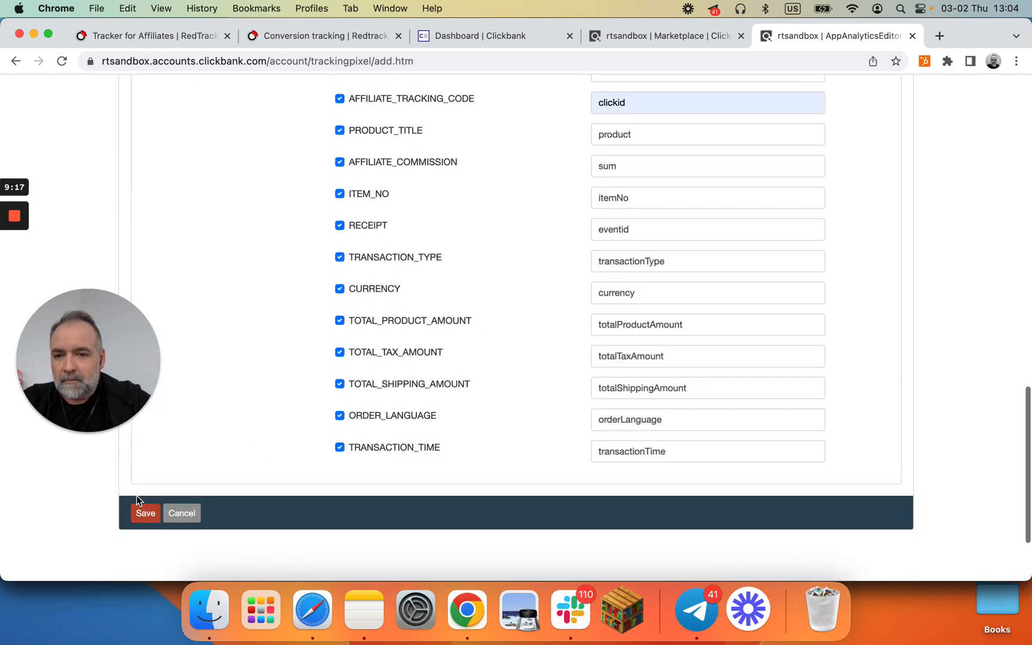
{"action": "left_click", "coordinate": [145, 514]}
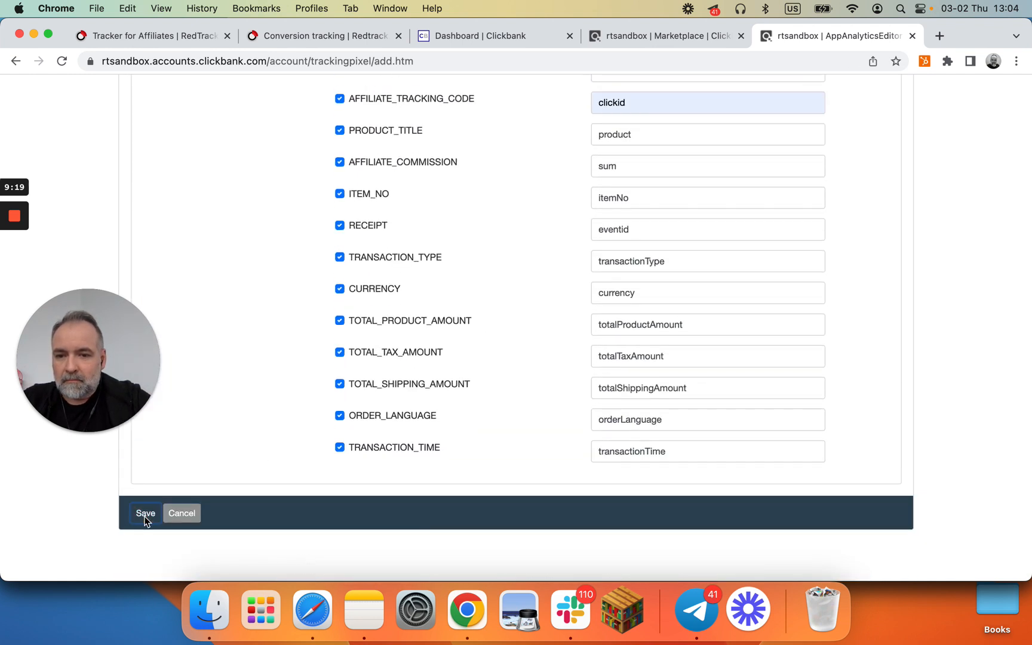
Step: Open the vendor My Site settings and locate the Integrated Sales Reporting tracking code list
{"action": "scroll", "coordinate": [318, 265], "scroll_direction": "up", "scroll_amount": 5}
{"action": "scroll", "coordinate": [317, 266], "scroll_direction": "up", "scroll_amount": 12}
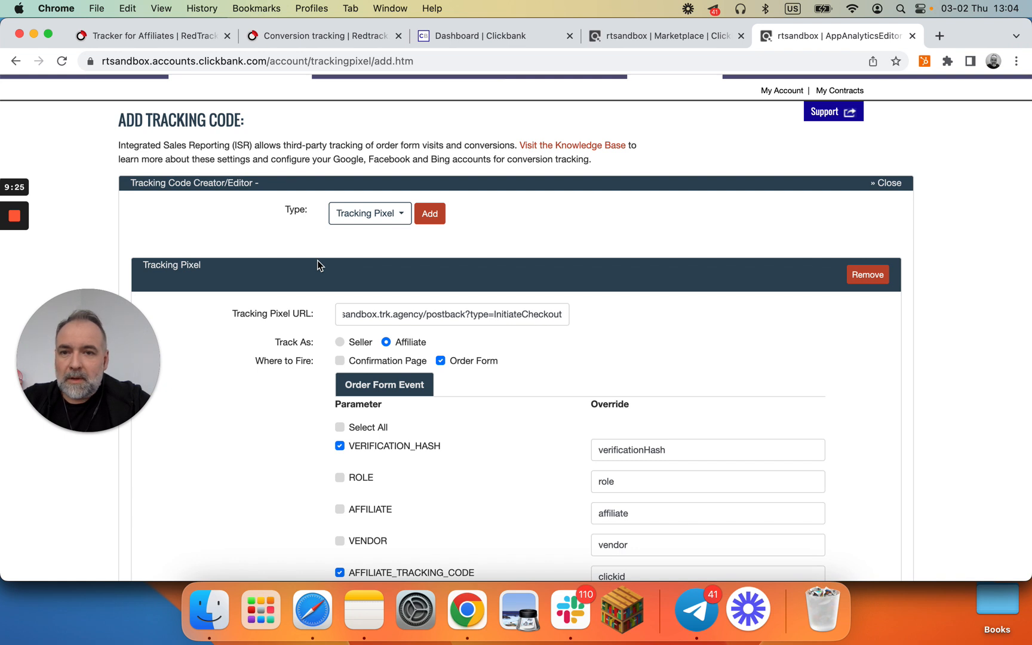
{"action": "scroll", "coordinate": [317, 259], "scroll_direction": "up", "scroll_amount": 2}
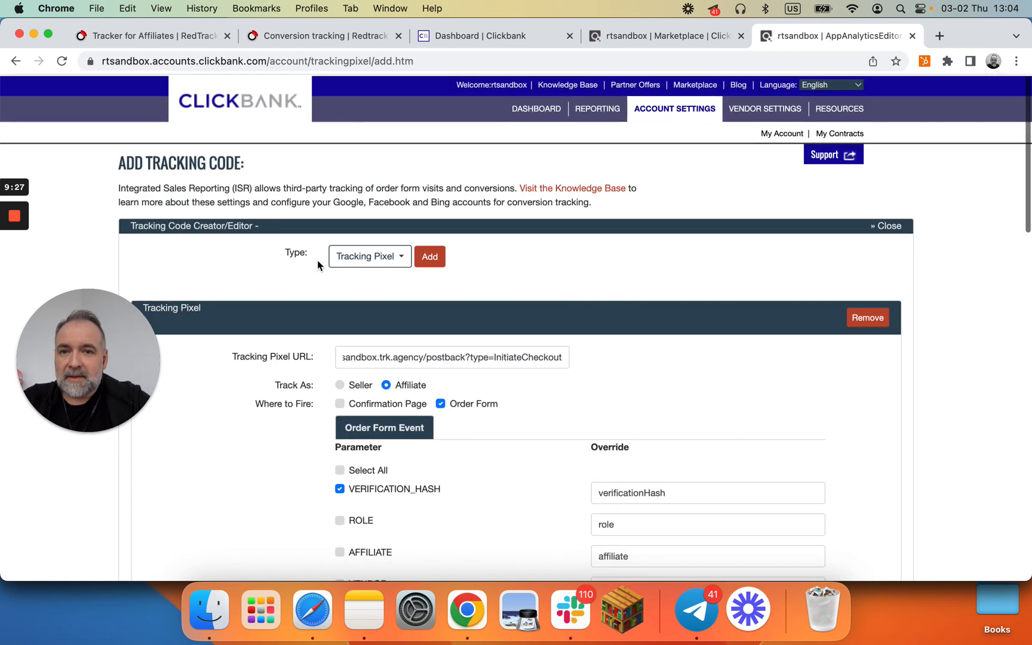
{"action": "left_click", "coordinate": [666, 111]}
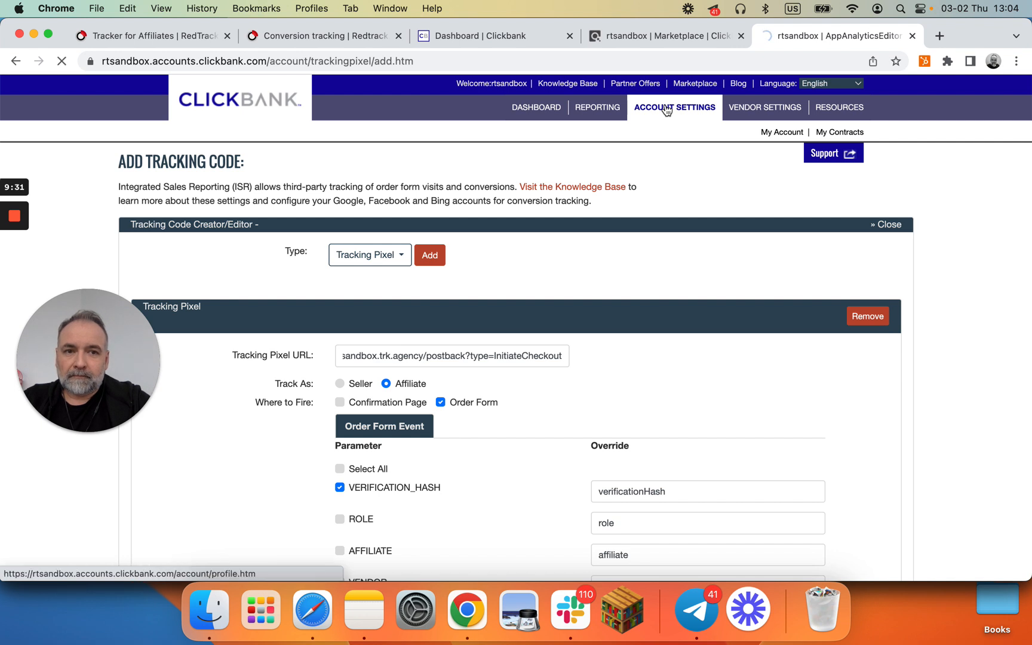
{"action": "scroll", "coordinate": [535, 441], "scroll_direction": "down", "scroll_amount": 5}
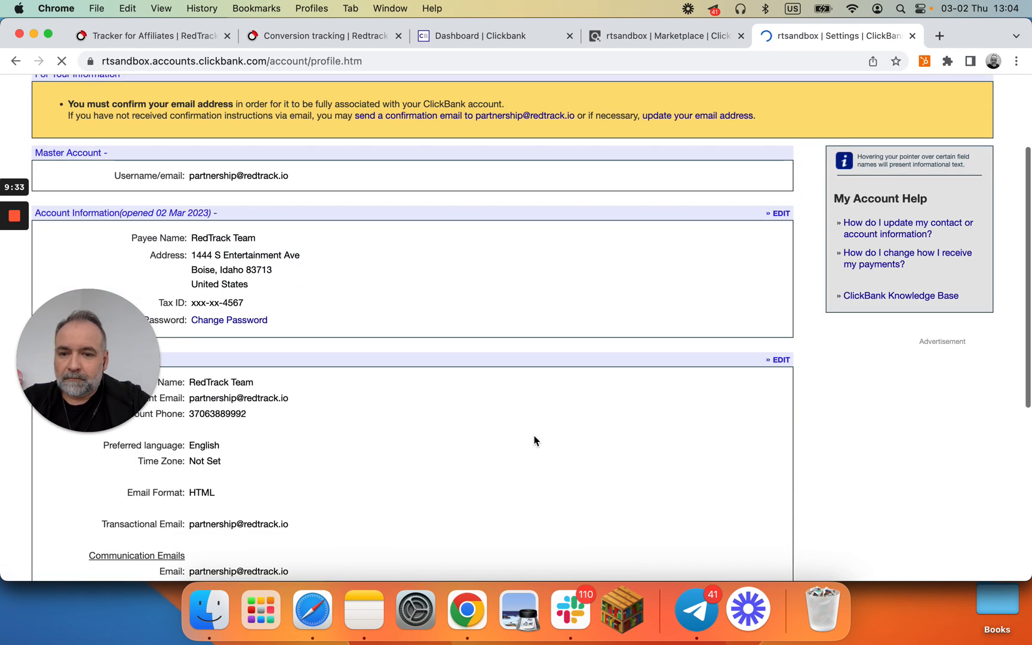
{"action": "scroll", "coordinate": [534, 441], "scroll_direction": "down", "scroll_amount": 5}
{"action": "scroll", "coordinate": [534, 439], "scroll_direction": "up", "scroll_amount": 10}
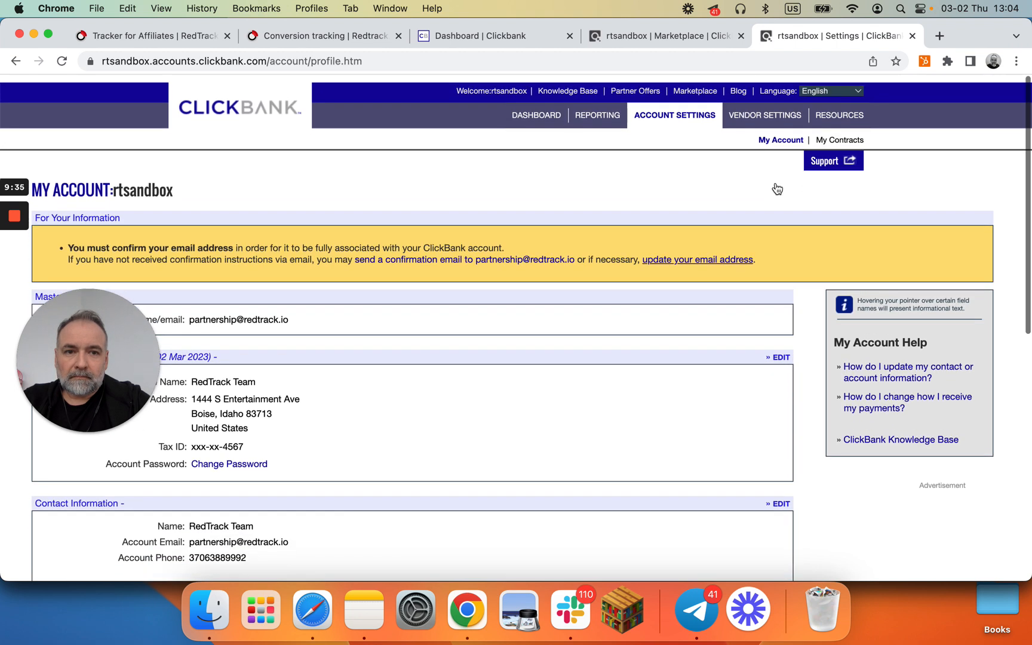
{"action": "left_click", "coordinate": [752, 111]}
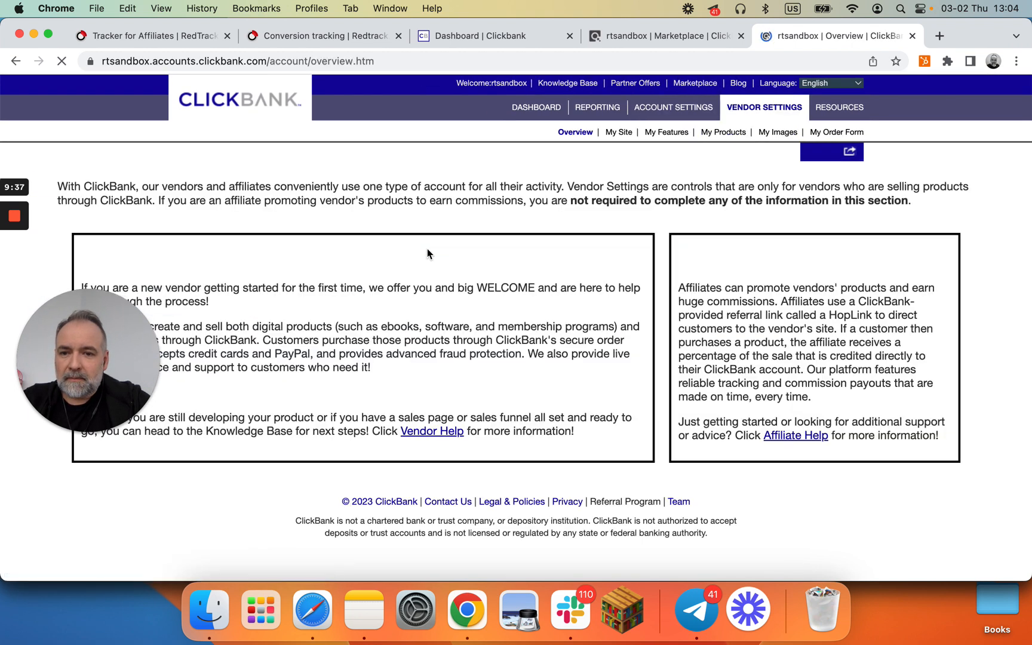
{"action": "left_click", "coordinate": [625, 136]}
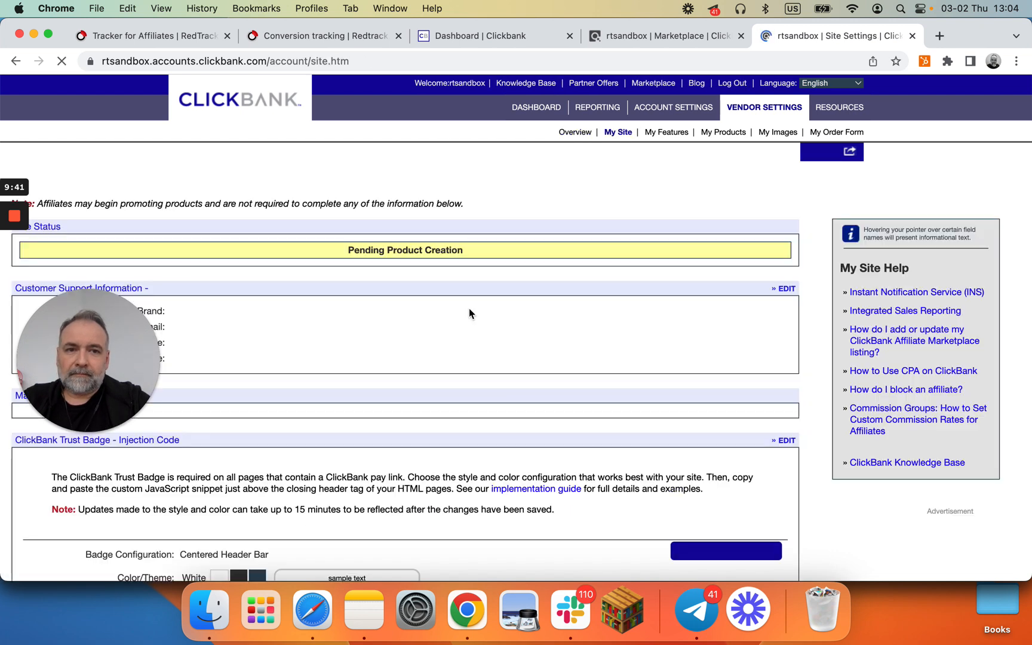
{"action": "scroll", "coordinate": [468, 308], "scroll_direction": "down", "scroll_amount": 7}
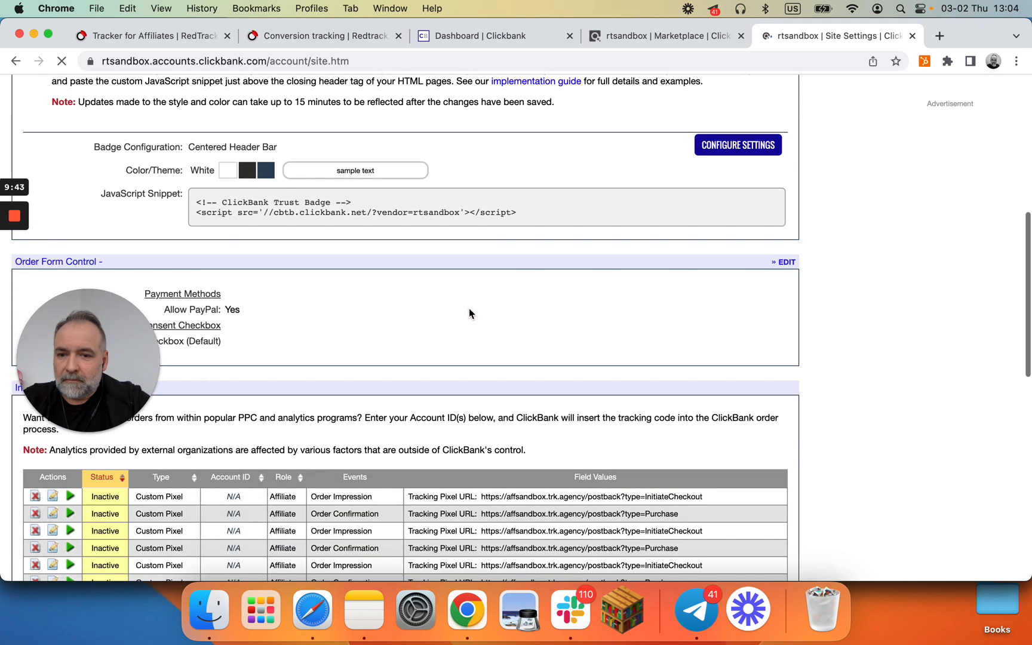
{"action": "scroll", "coordinate": [469, 308], "scroll_direction": "down", "scroll_amount": 1}
{"action": "scroll", "coordinate": [469, 308], "scroll_direction": "up", "scroll_amount": 1}
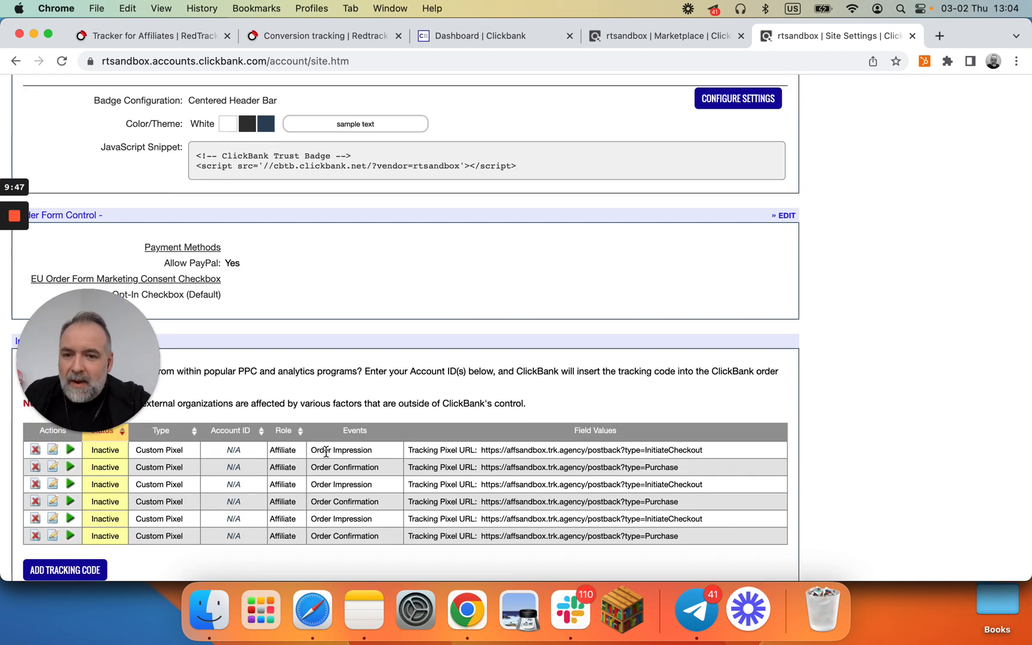
Step: Delete the four duplicate custom tracking pixels from the Integrated Sales Reporting list, confirming each deletion
{"action": "left_click", "coordinate": [35, 487]}
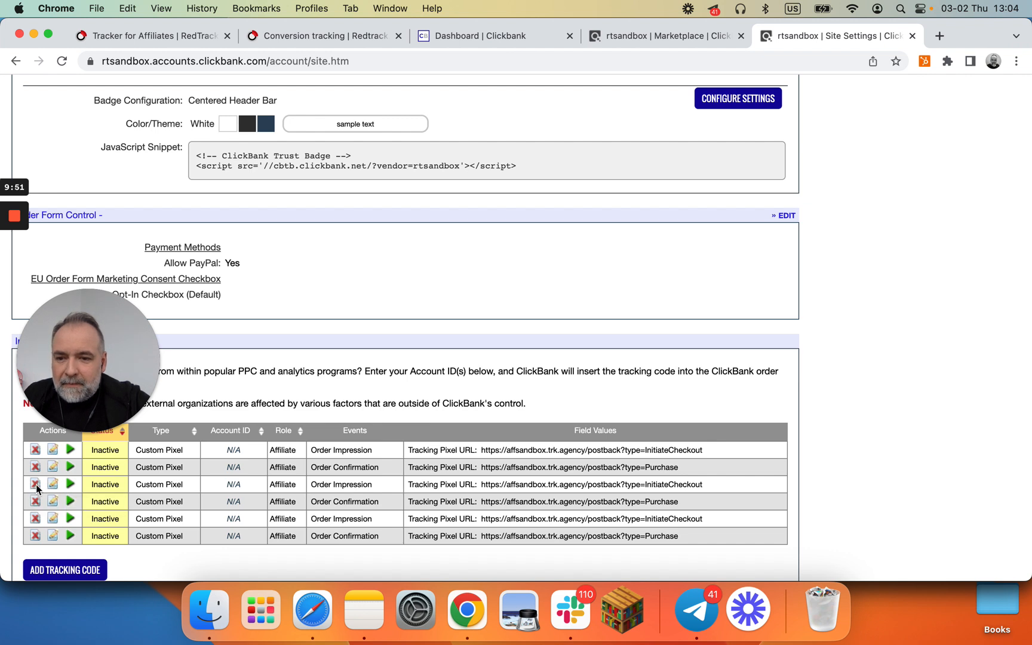
{"action": "left_click", "coordinate": [638, 146]}
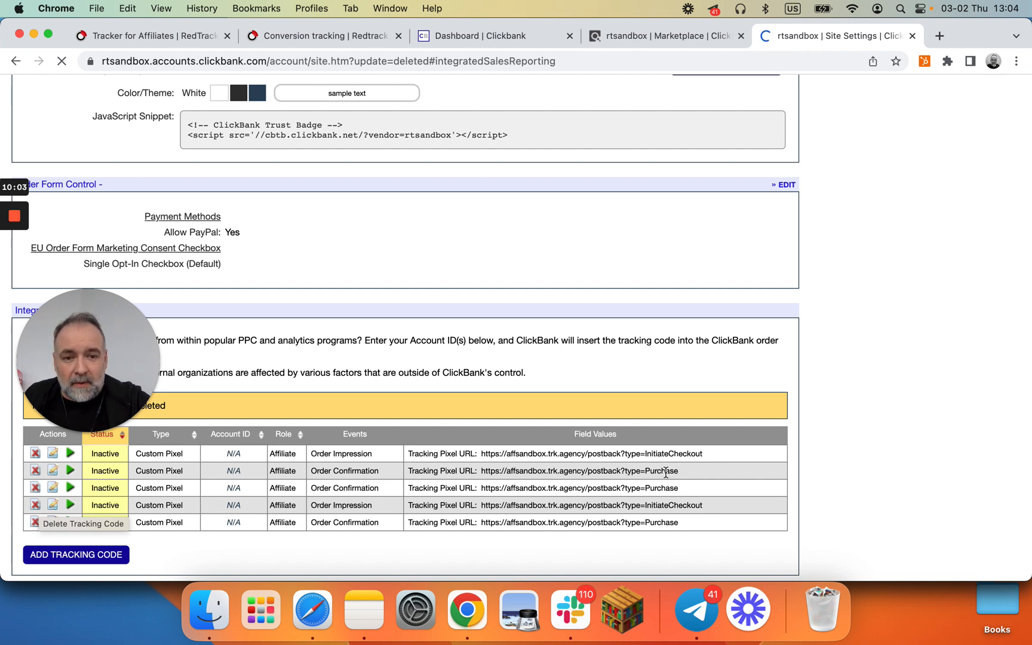
{"action": "left_click", "coordinate": [36, 489]}
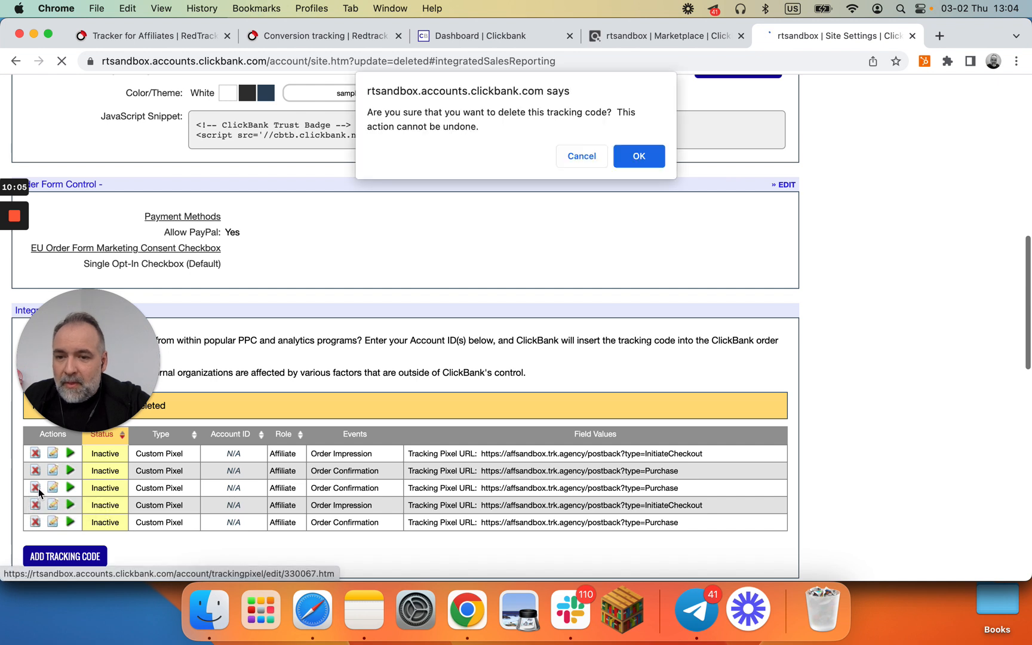
{"action": "left_click", "coordinate": [643, 160]}
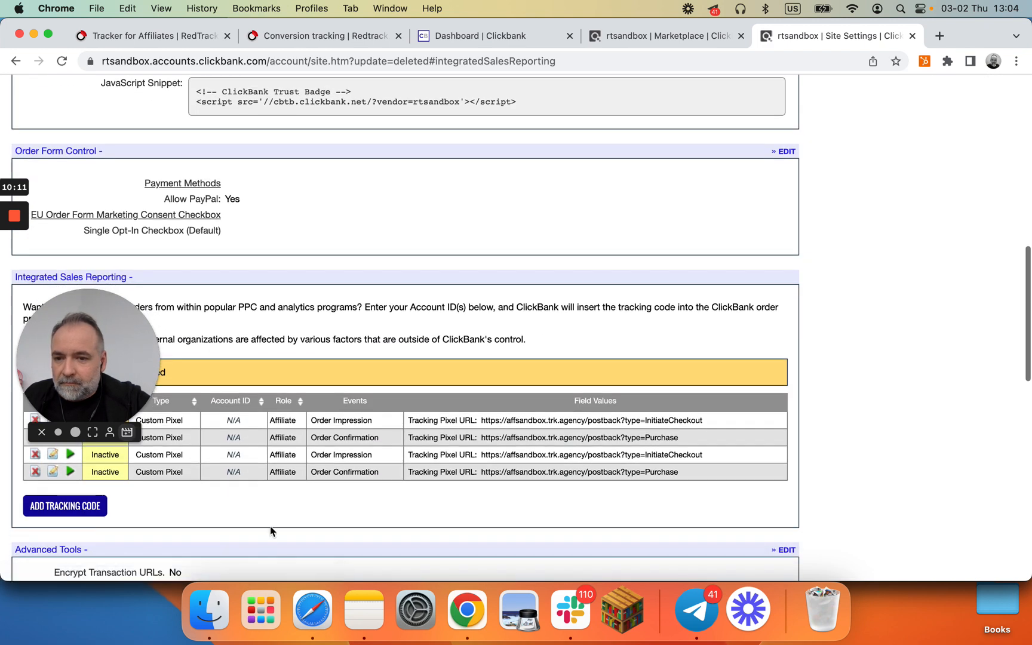
{"action": "left_click", "coordinate": [34, 457]}
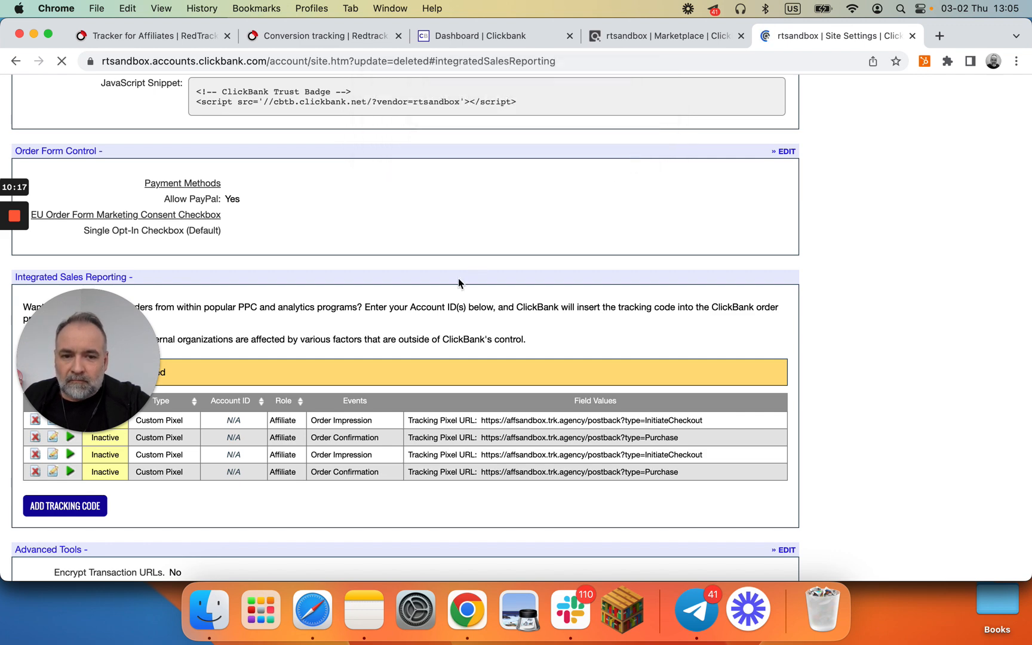
{"action": "scroll", "coordinate": [458, 277], "scroll_direction": "down", "scroll_amount": 10}
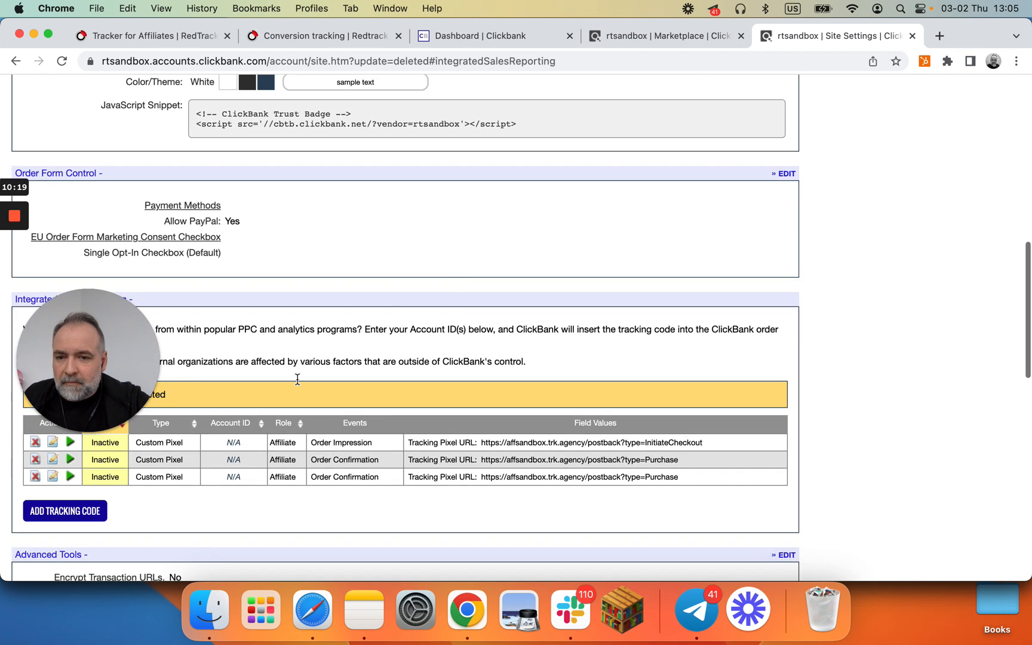
{"action": "left_click", "coordinate": [36, 477]}
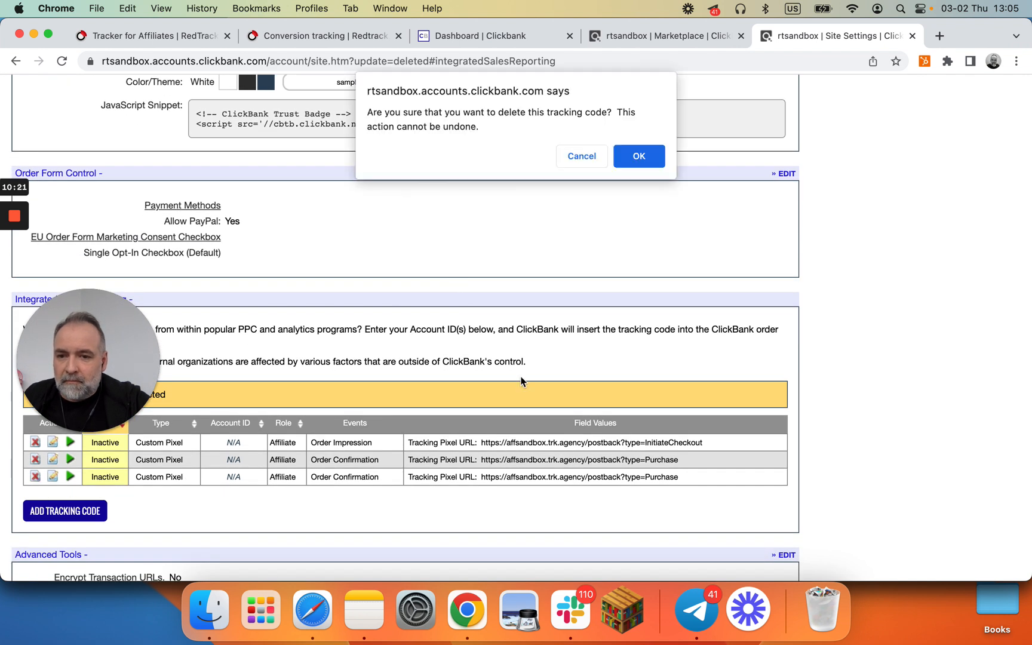
{"action": "left_click", "coordinate": [648, 159]}
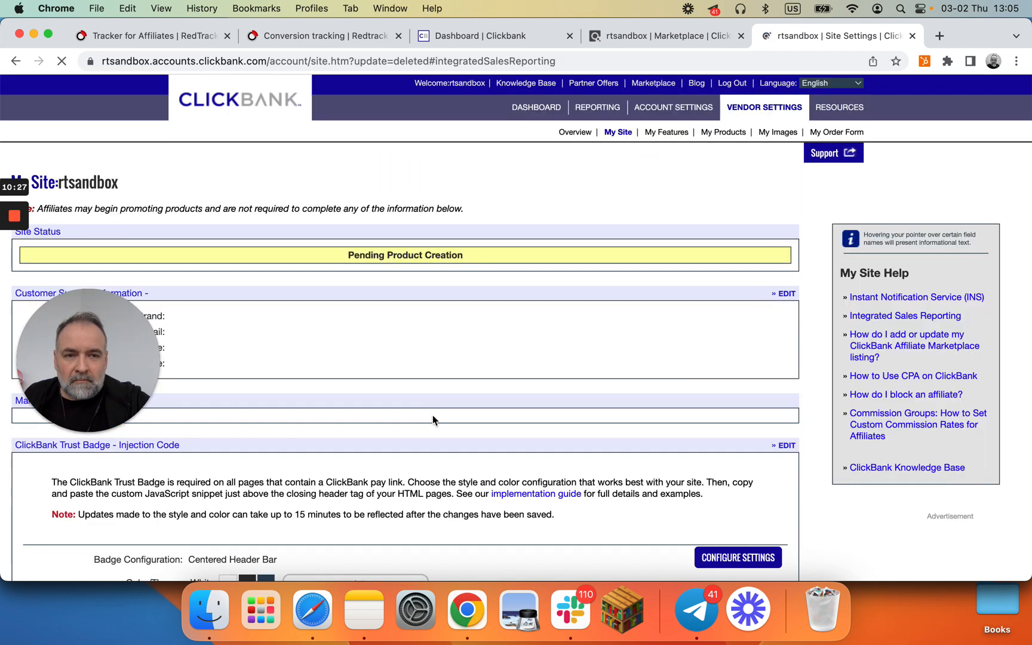
{"action": "scroll", "coordinate": [417, 411], "scroll_direction": "down", "scroll_amount": 10}
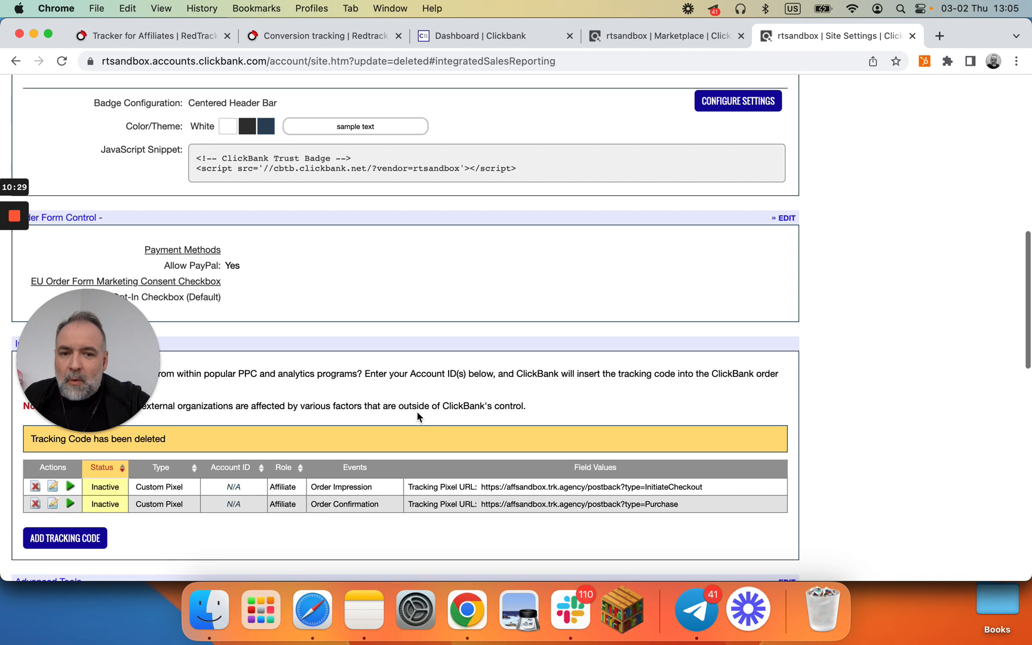
{"action": "scroll", "coordinate": [417, 411], "scroll_direction": "up", "scroll_amount": 3}
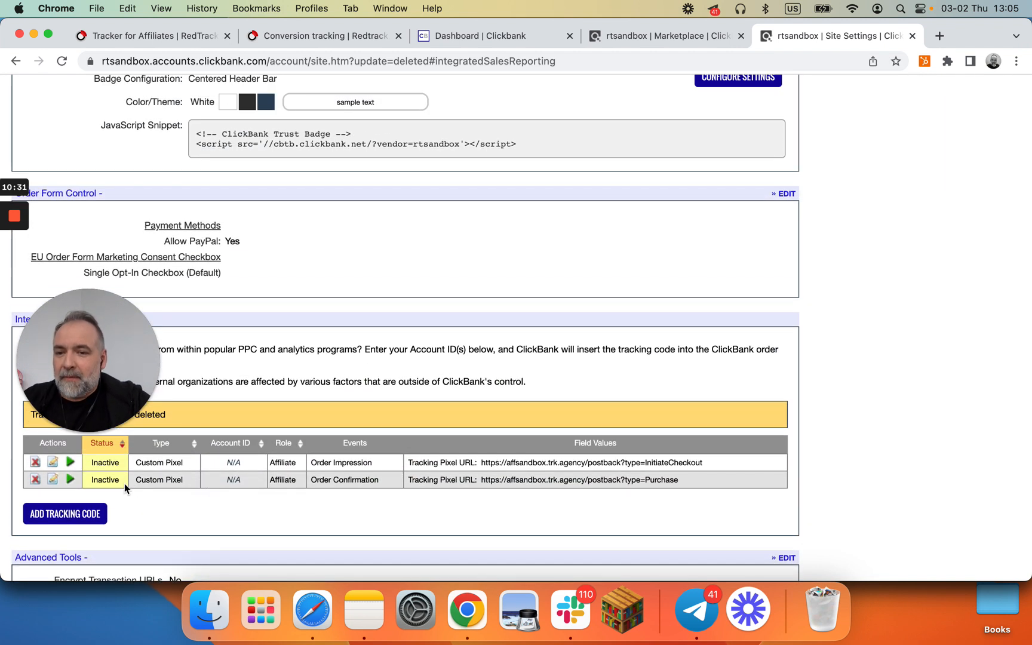
Step: Activate the remaining Order Impression and Order Confirmation tracking pixels
{"action": "left_click", "coordinate": [70, 465]}
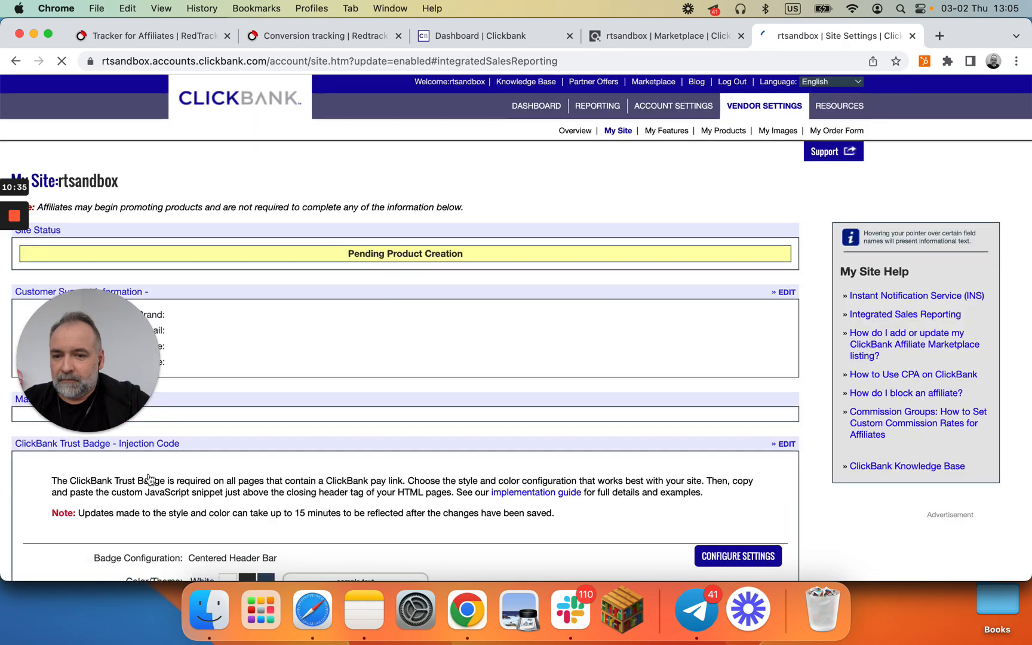
{"action": "scroll", "coordinate": [149, 479], "scroll_direction": "down", "scroll_amount": 6}
{"action": "scroll", "coordinate": [149, 479], "scroll_direction": "down", "scroll_amount": 3}
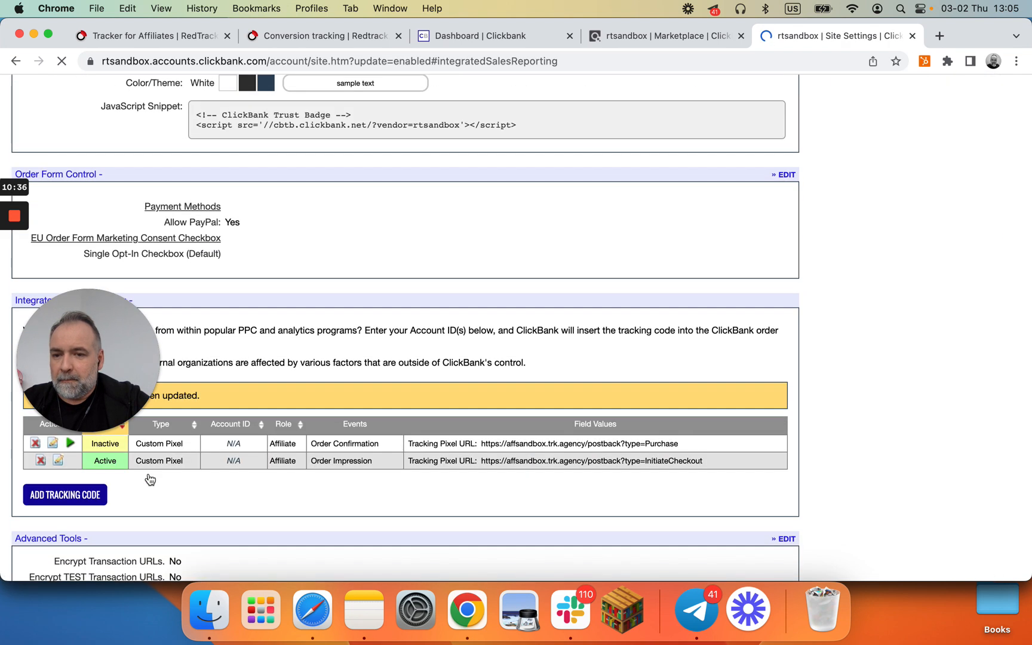
{"action": "left_click", "coordinate": [69, 447]}
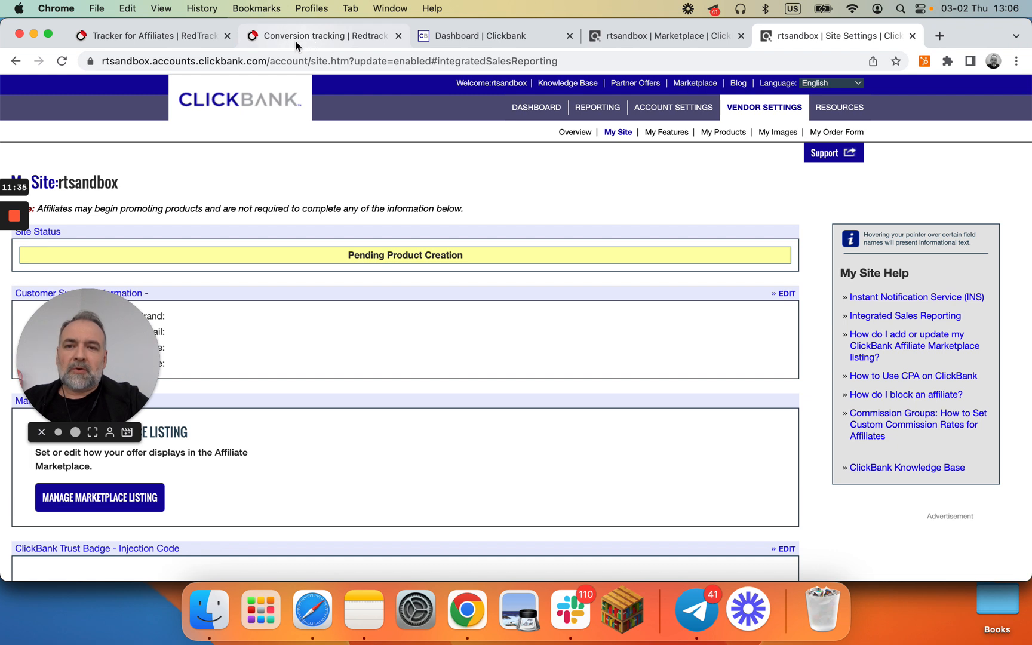
Step: Switch to the RedTrack Tracker for Affiliates browser tab
{"action": "left_click", "coordinate": [188, 34]}
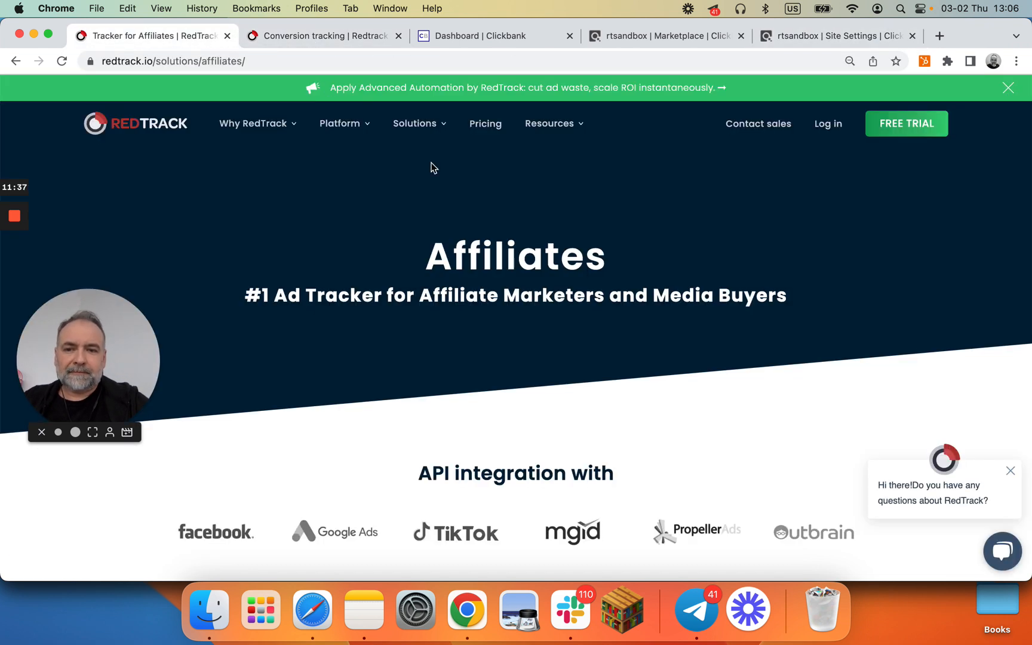